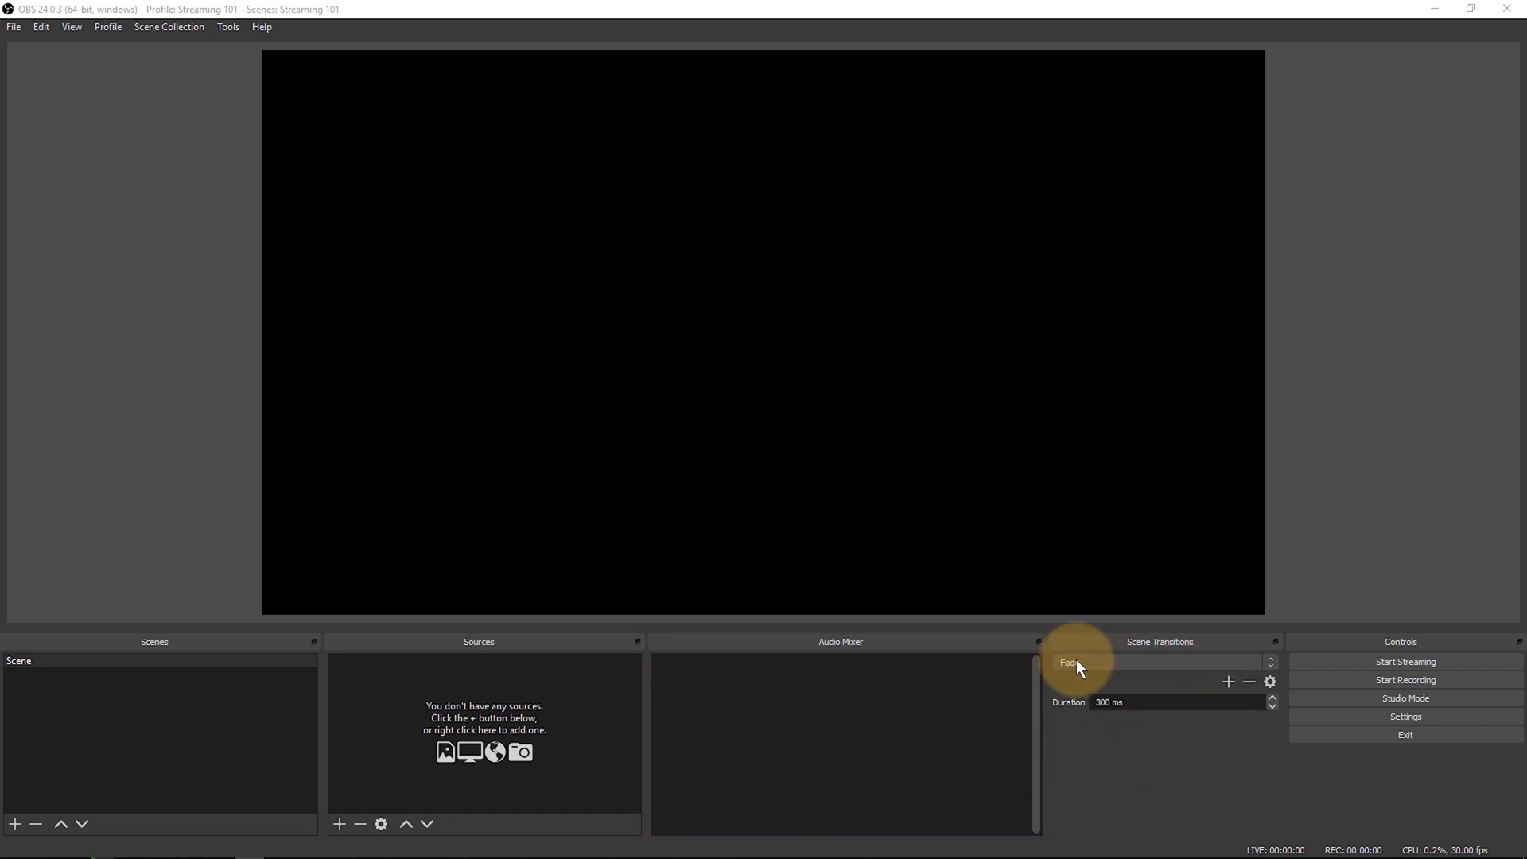
# Keep Fade as the scene transition and review Settings without changing anything
pyautogui.click(1267, 662)
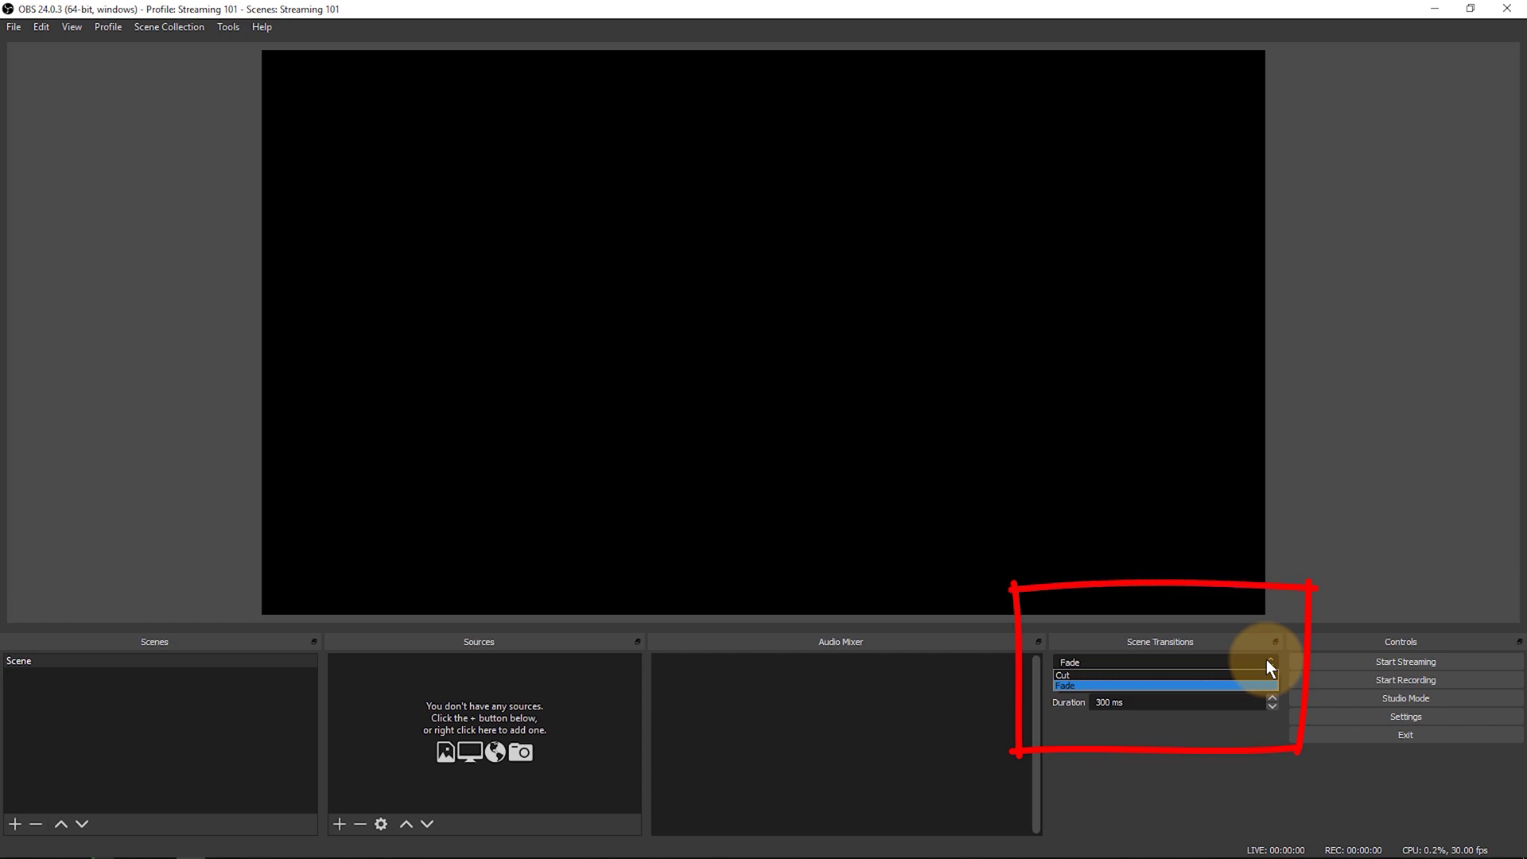
pyautogui.click(1145, 723)
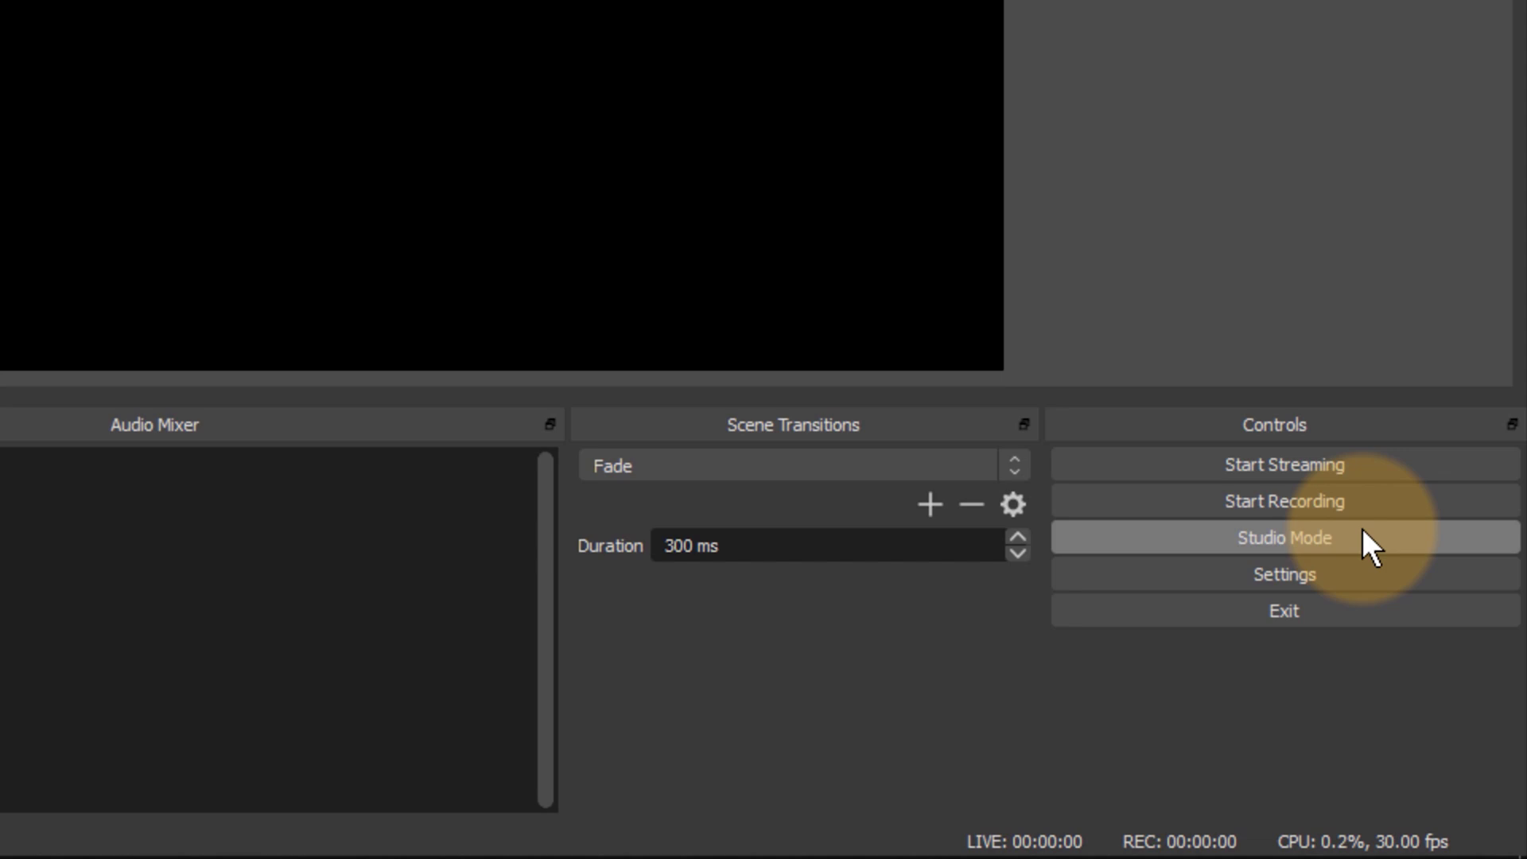
pyautogui.click(1369, 569)
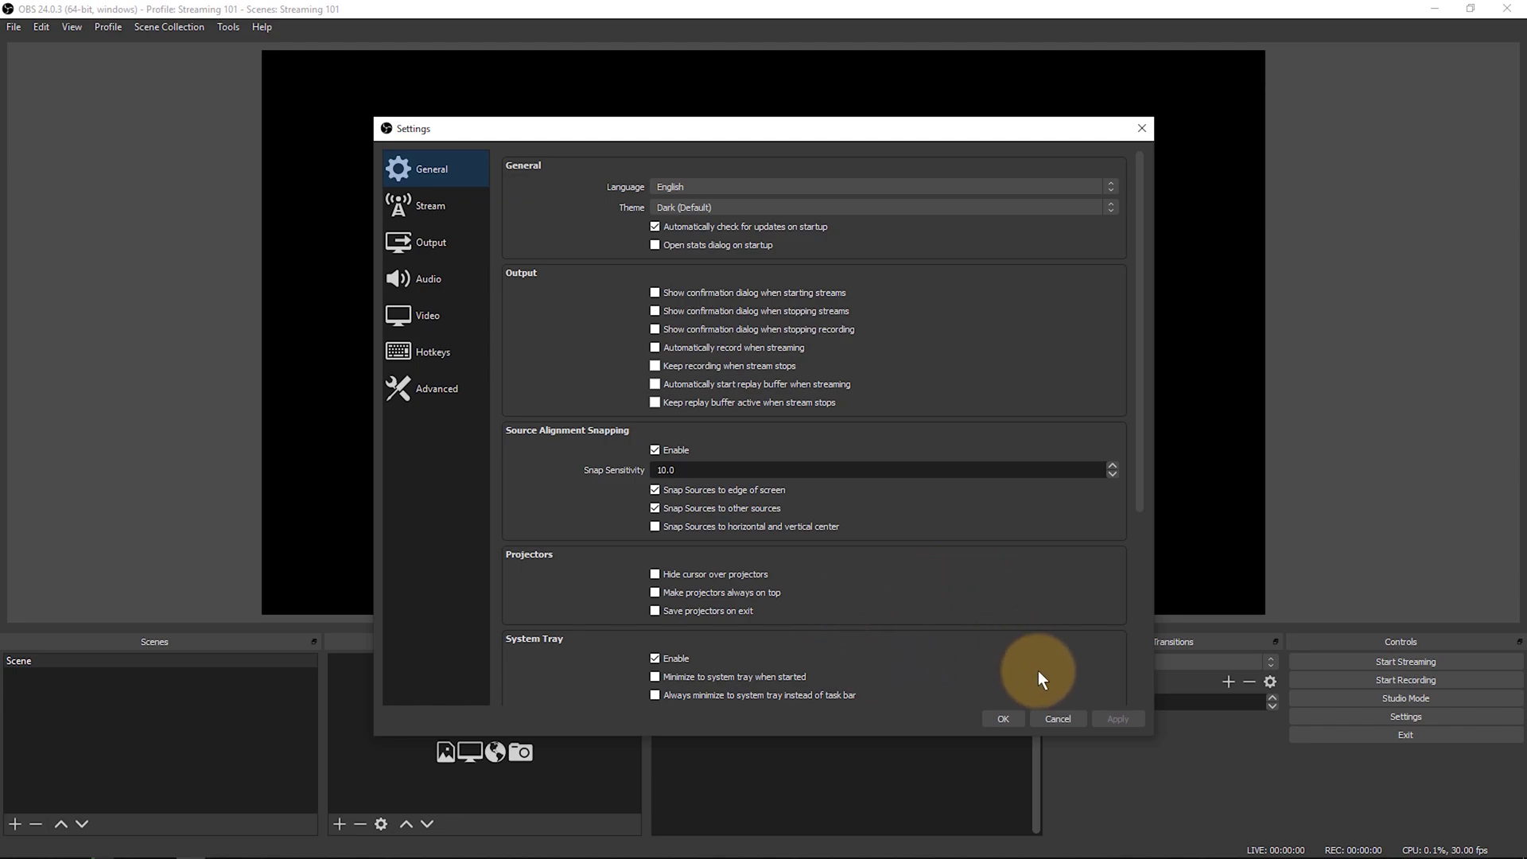
pyautogui.click(1071, 719)
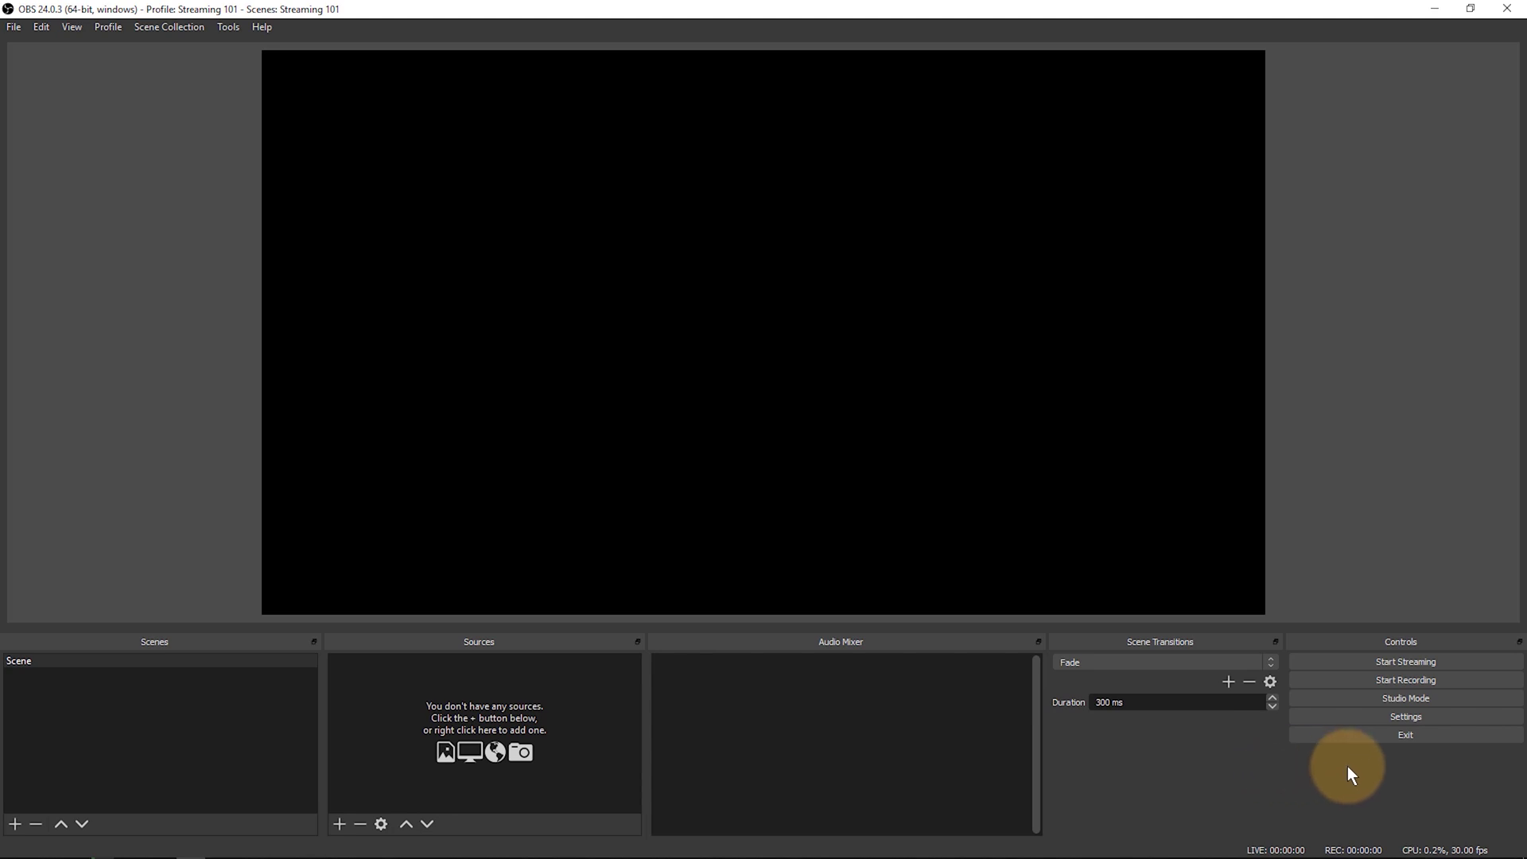
# Quit OBS Studio and show the extra options for its Start menu entry
pyautogui.click(1434, 733)
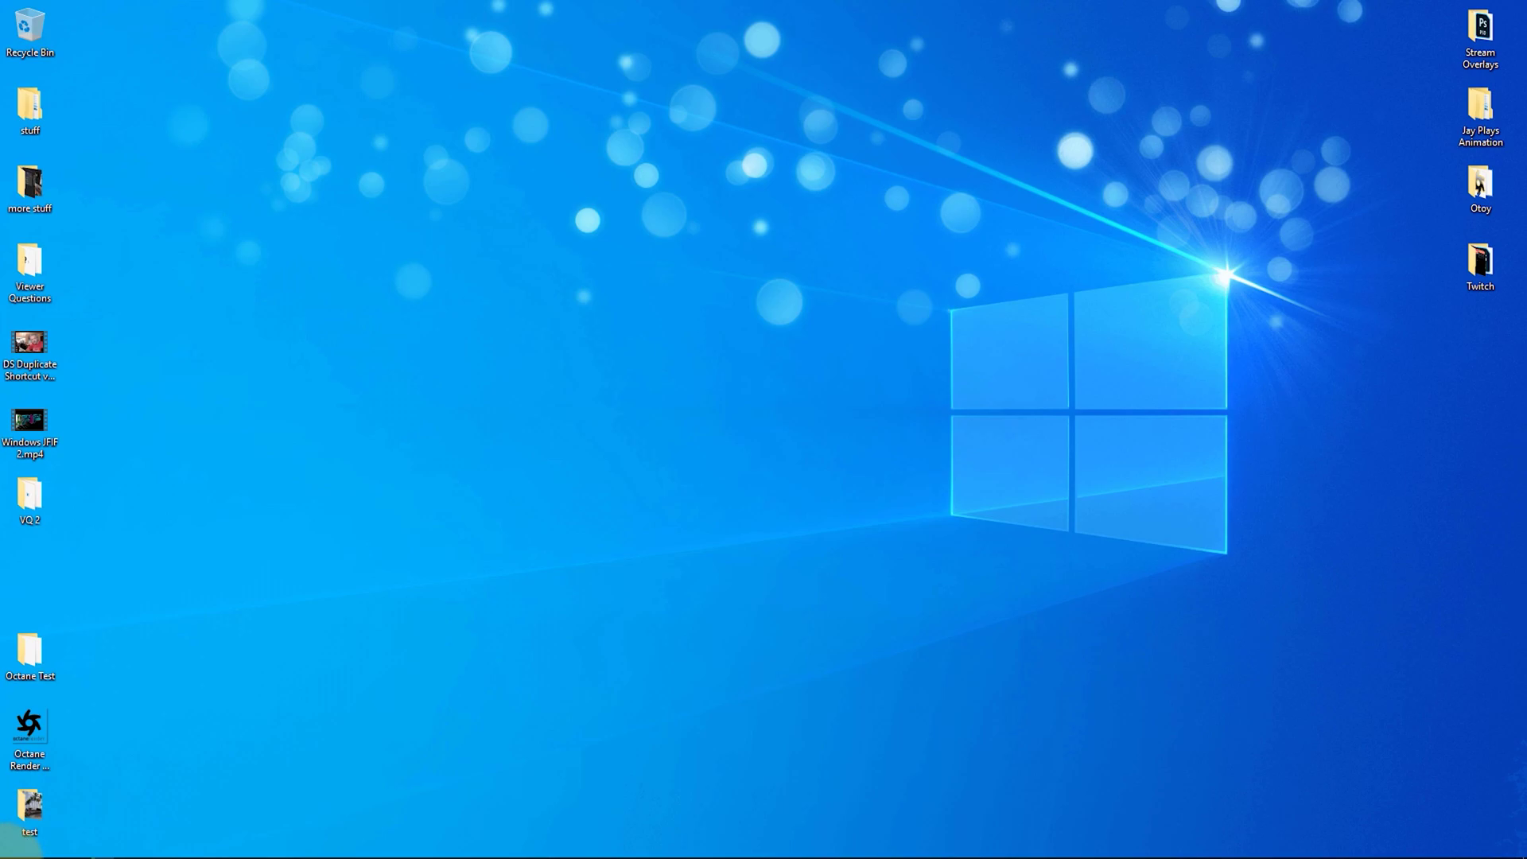
pyautogui.click(14, 846)
pyautogui.click(321, 464)
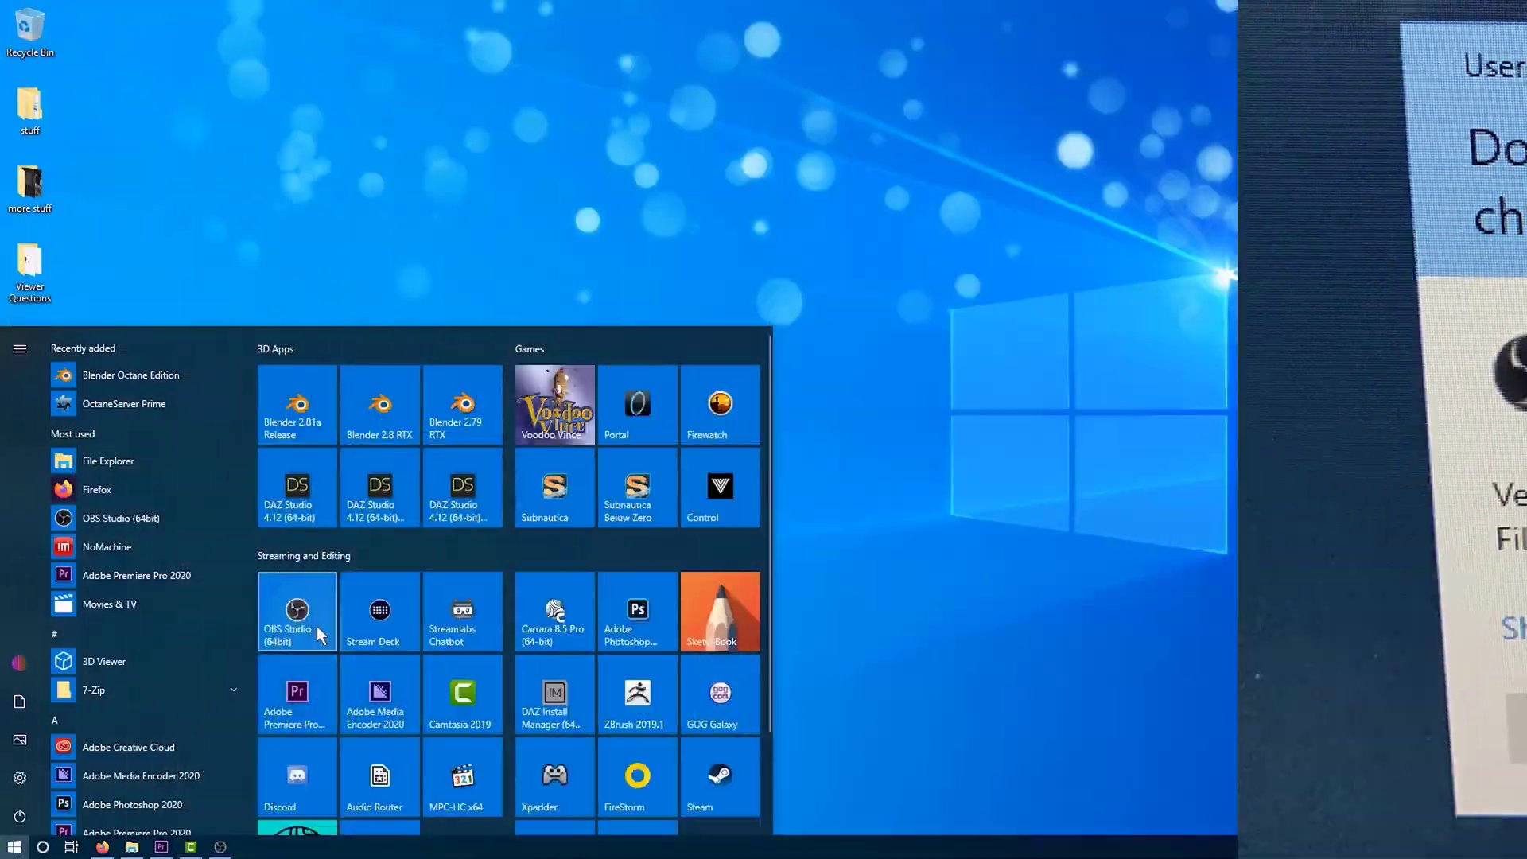
pyautogui.click(316, 627)
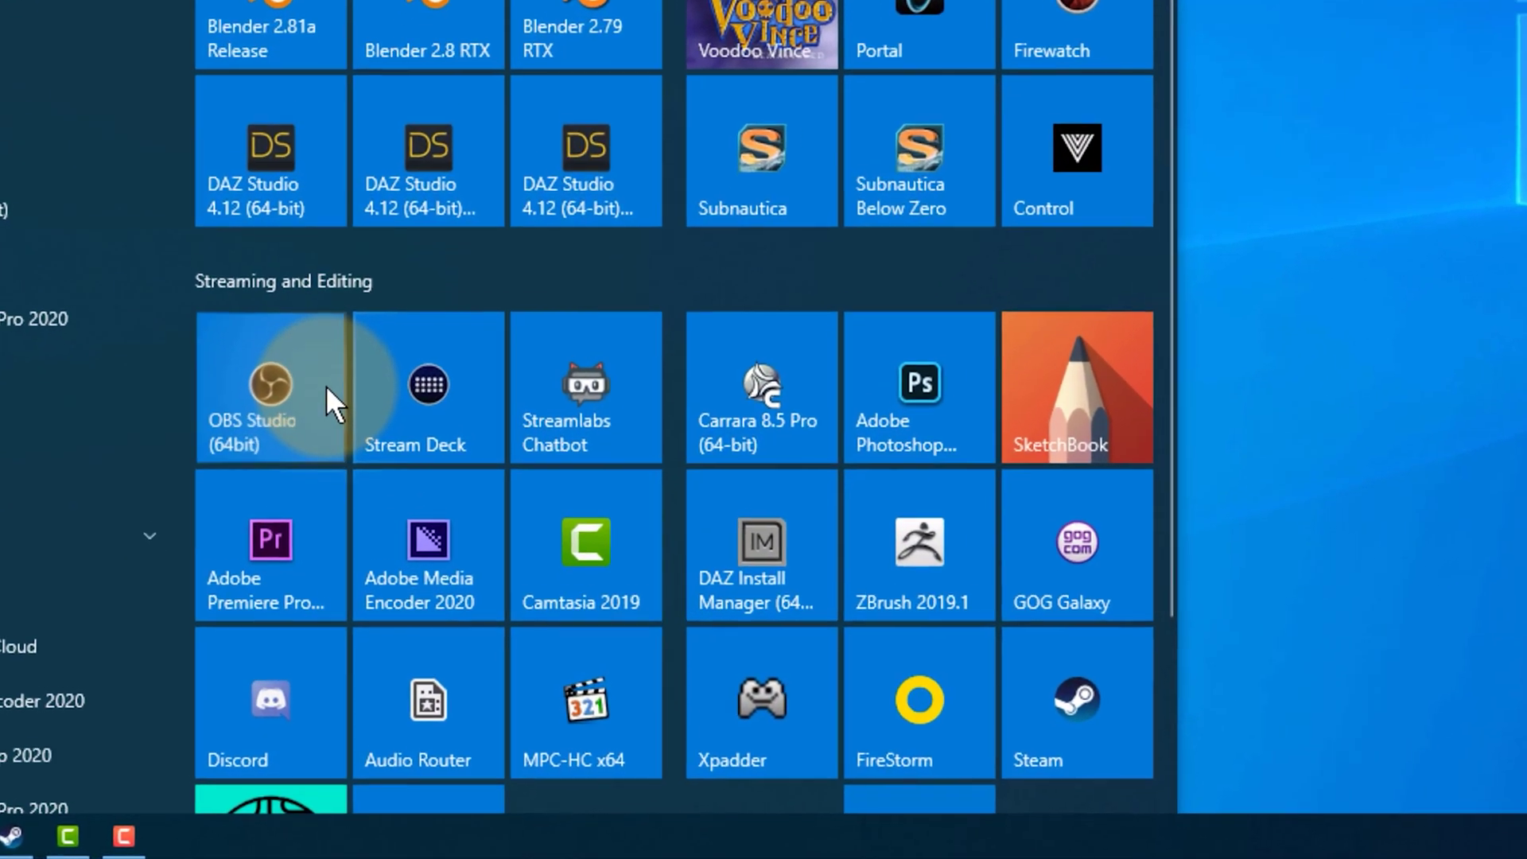
pyautogui.rightClick(327, 579)
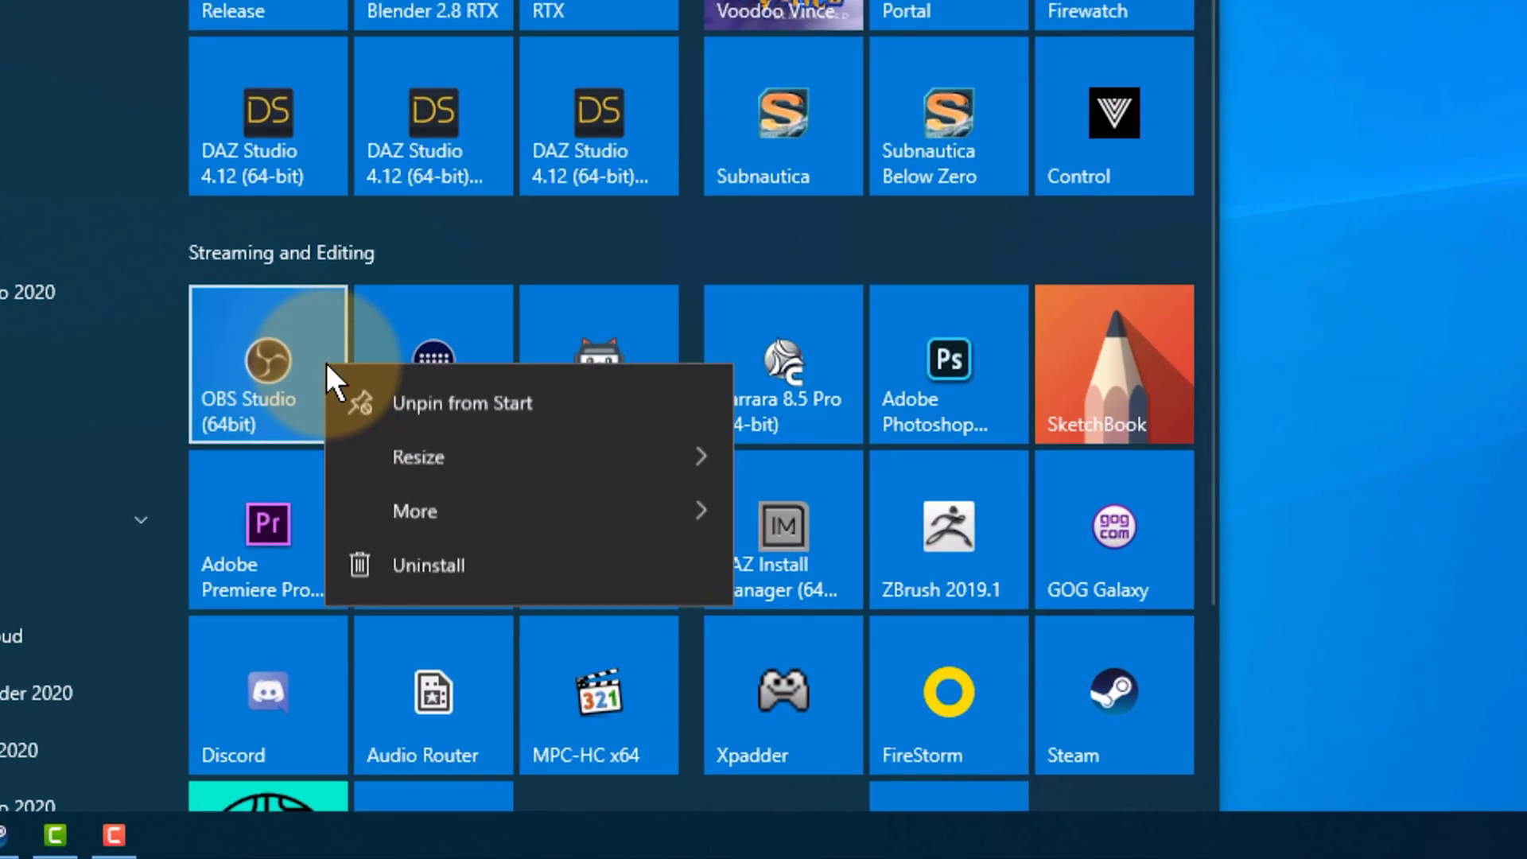
pyautogui.moveTo(616, 512)
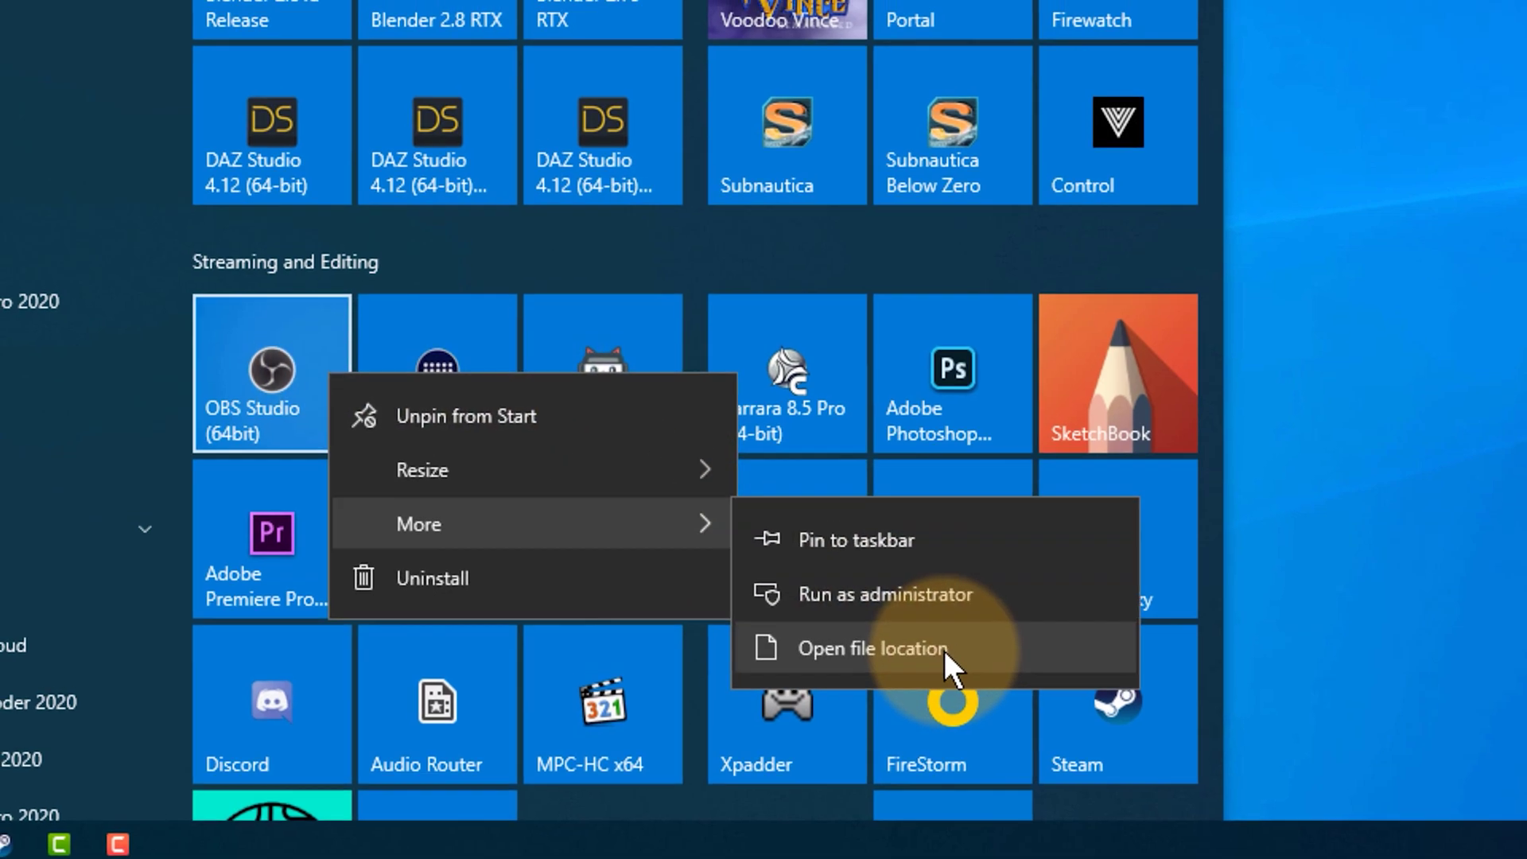
# Check that the OBS Studio shortcut is set to run as administrator, then close its Properties unchanged
pyautogui.click(940, 641)
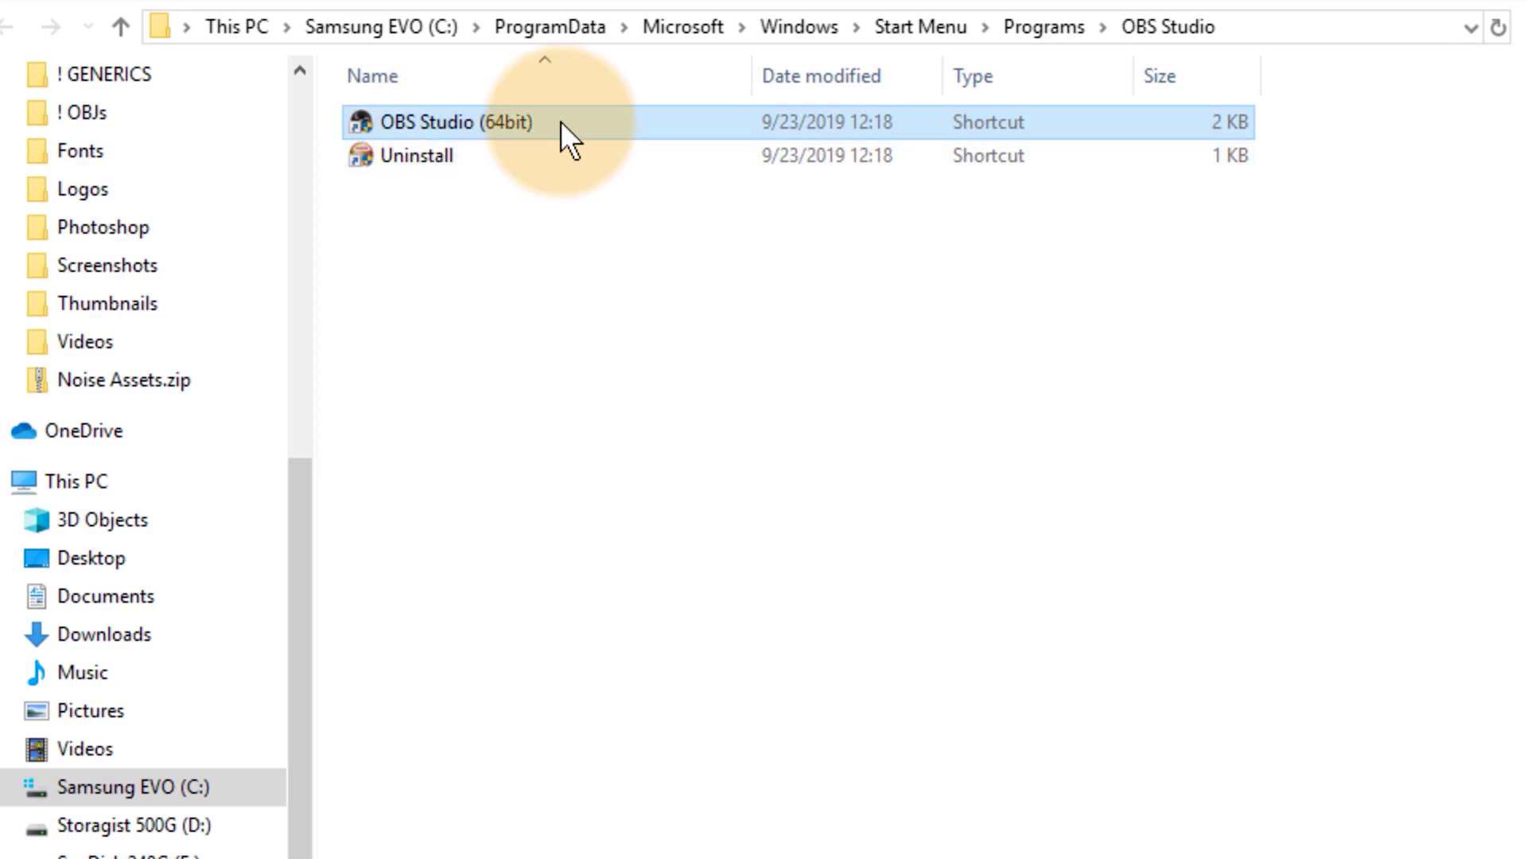
pyautogui.rightClick(560, 121)
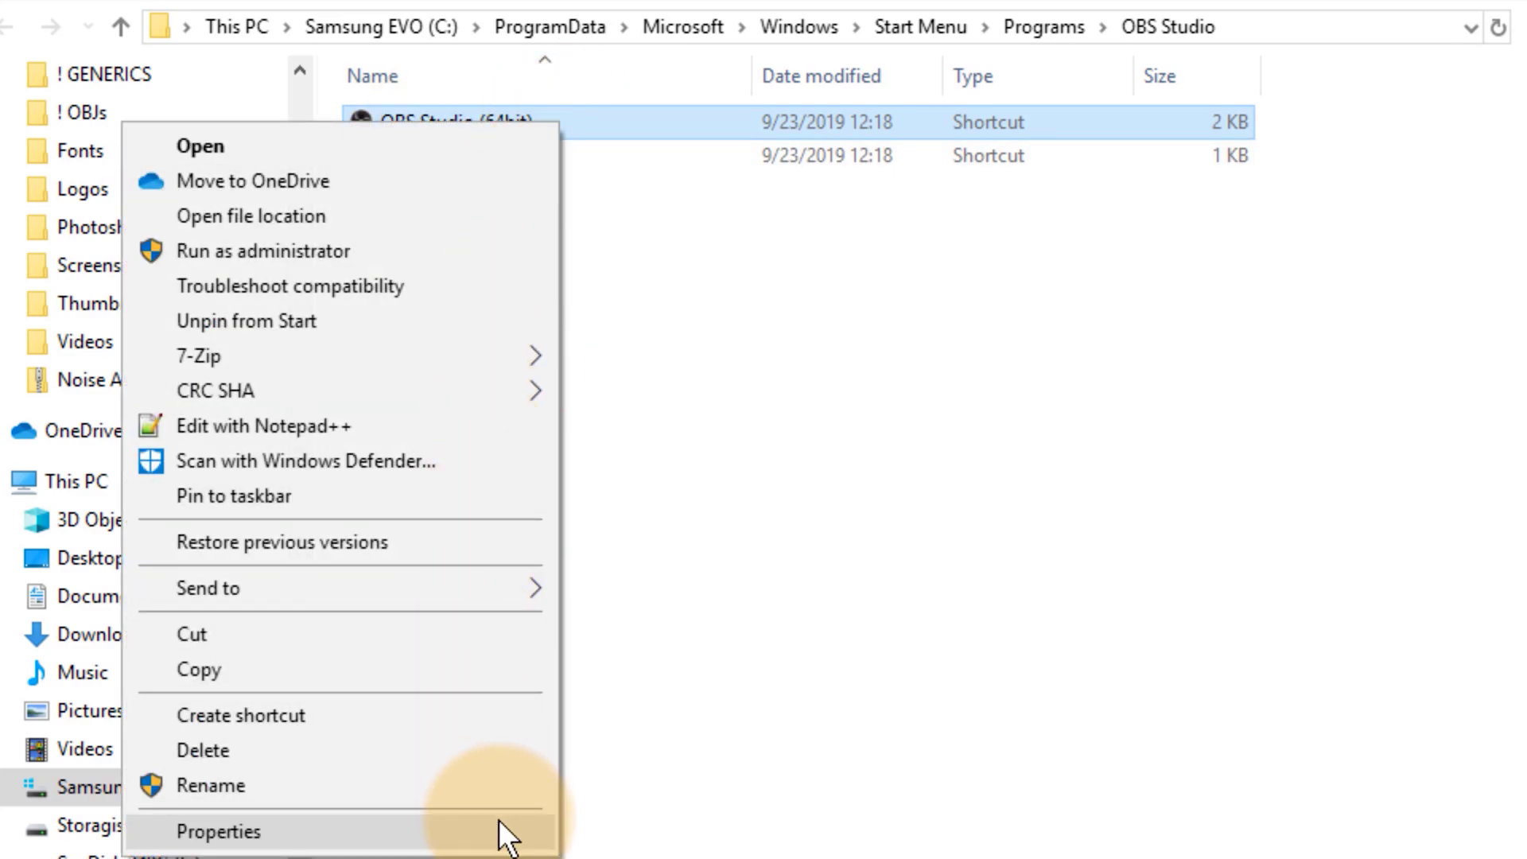
pyautogui.click(506, 831)
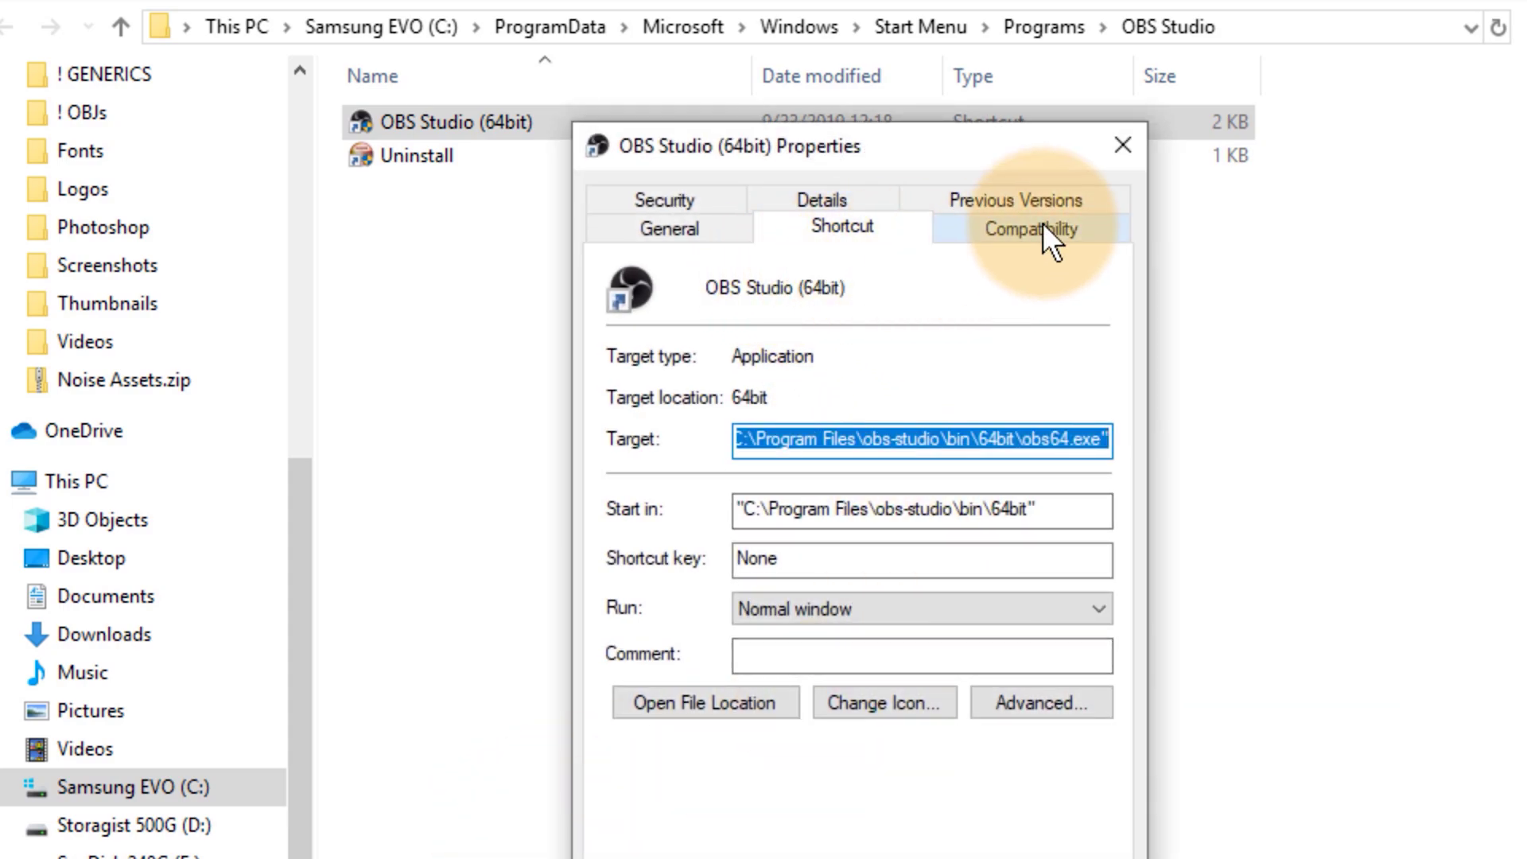
pyautogui.click(1042, 224)
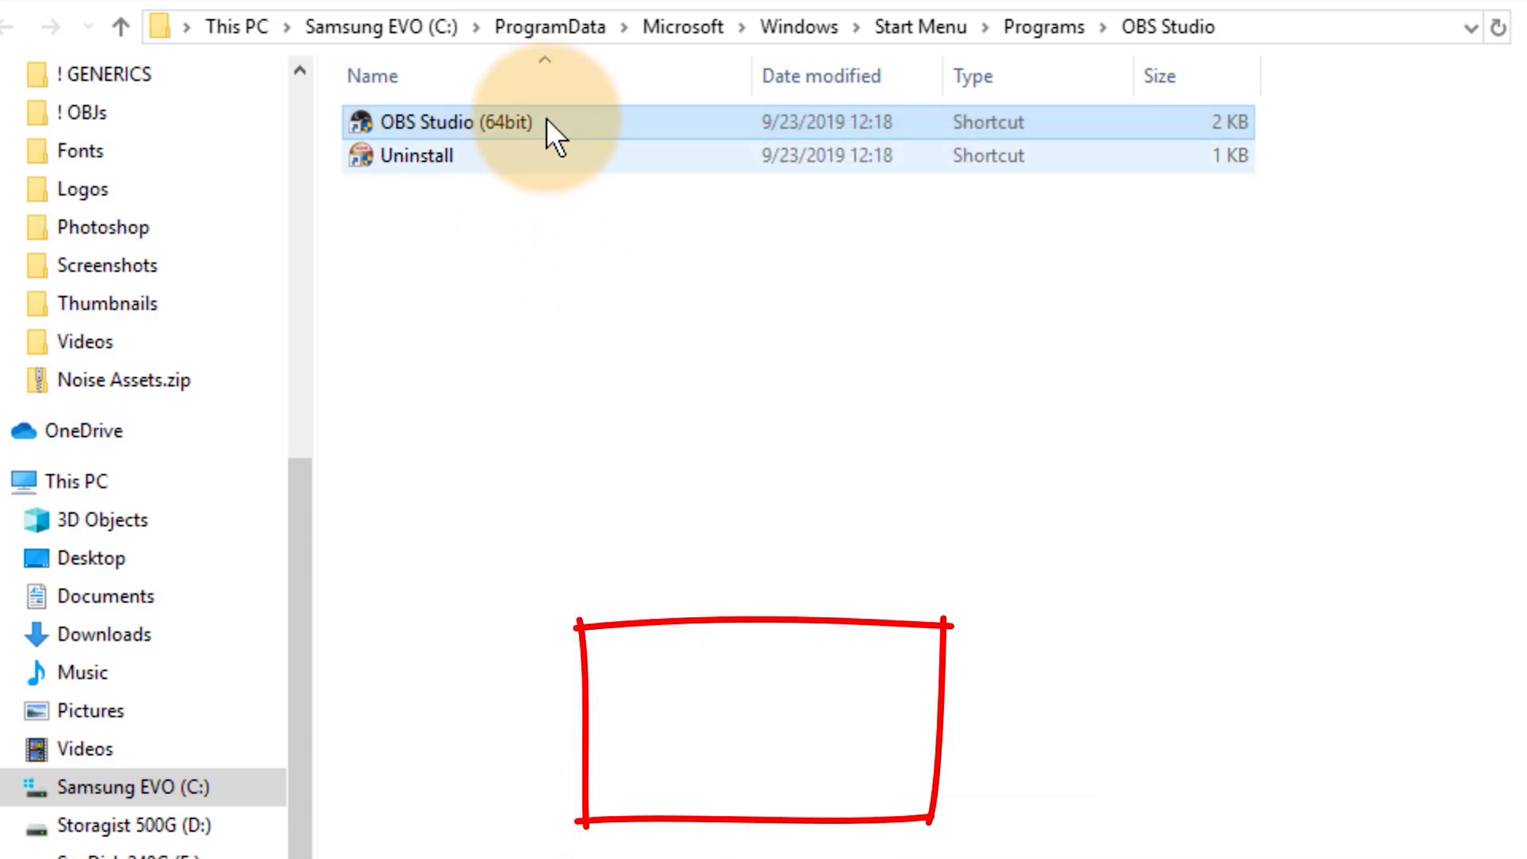
pyautogui.rightClick(547, 119)
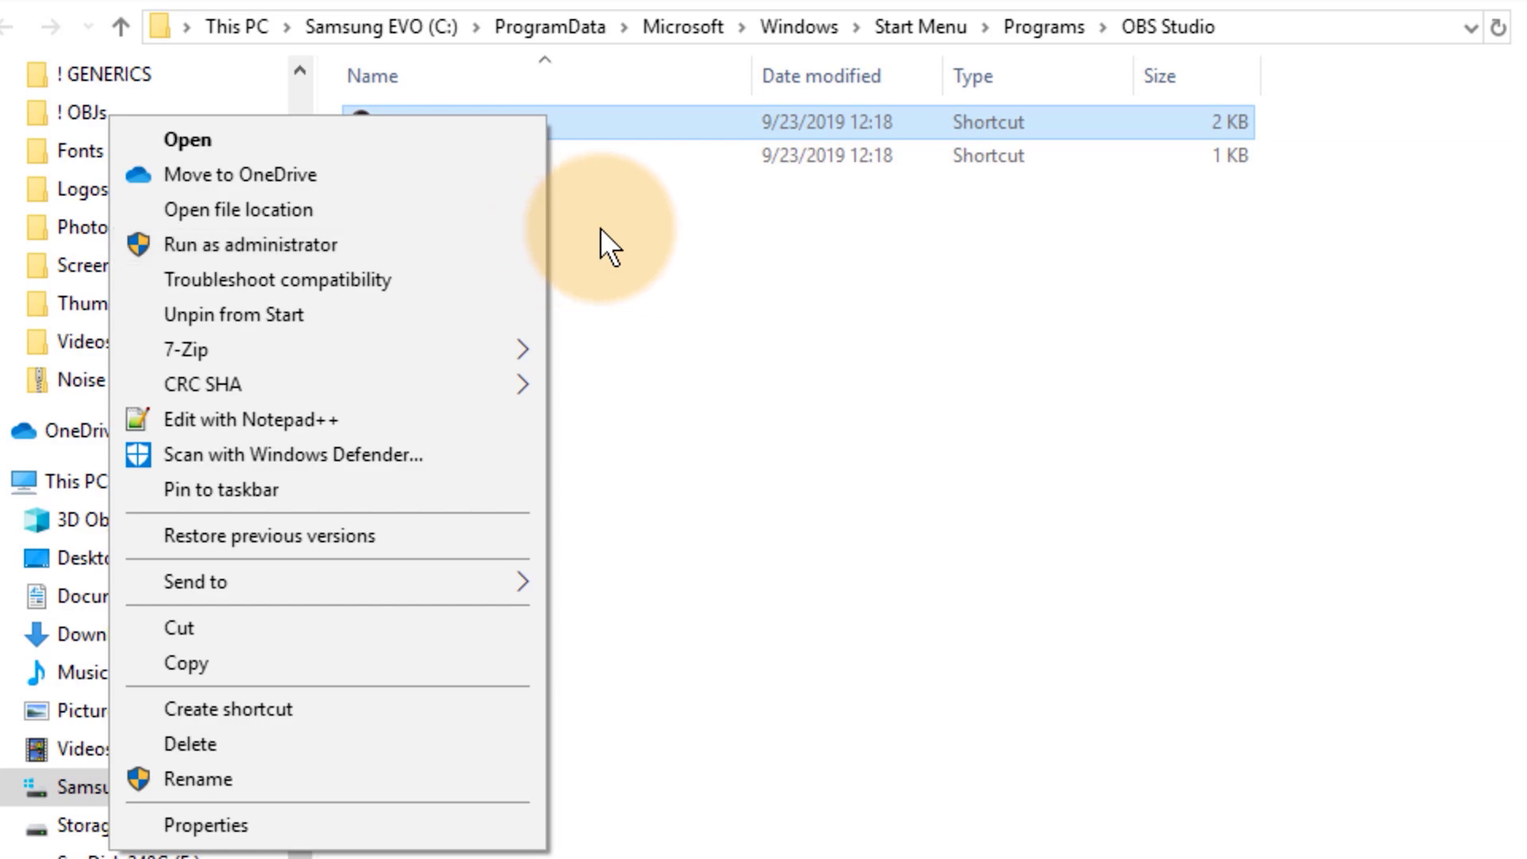
pyautogui.click(493, 819)
pyautogui.click(1003, 222)
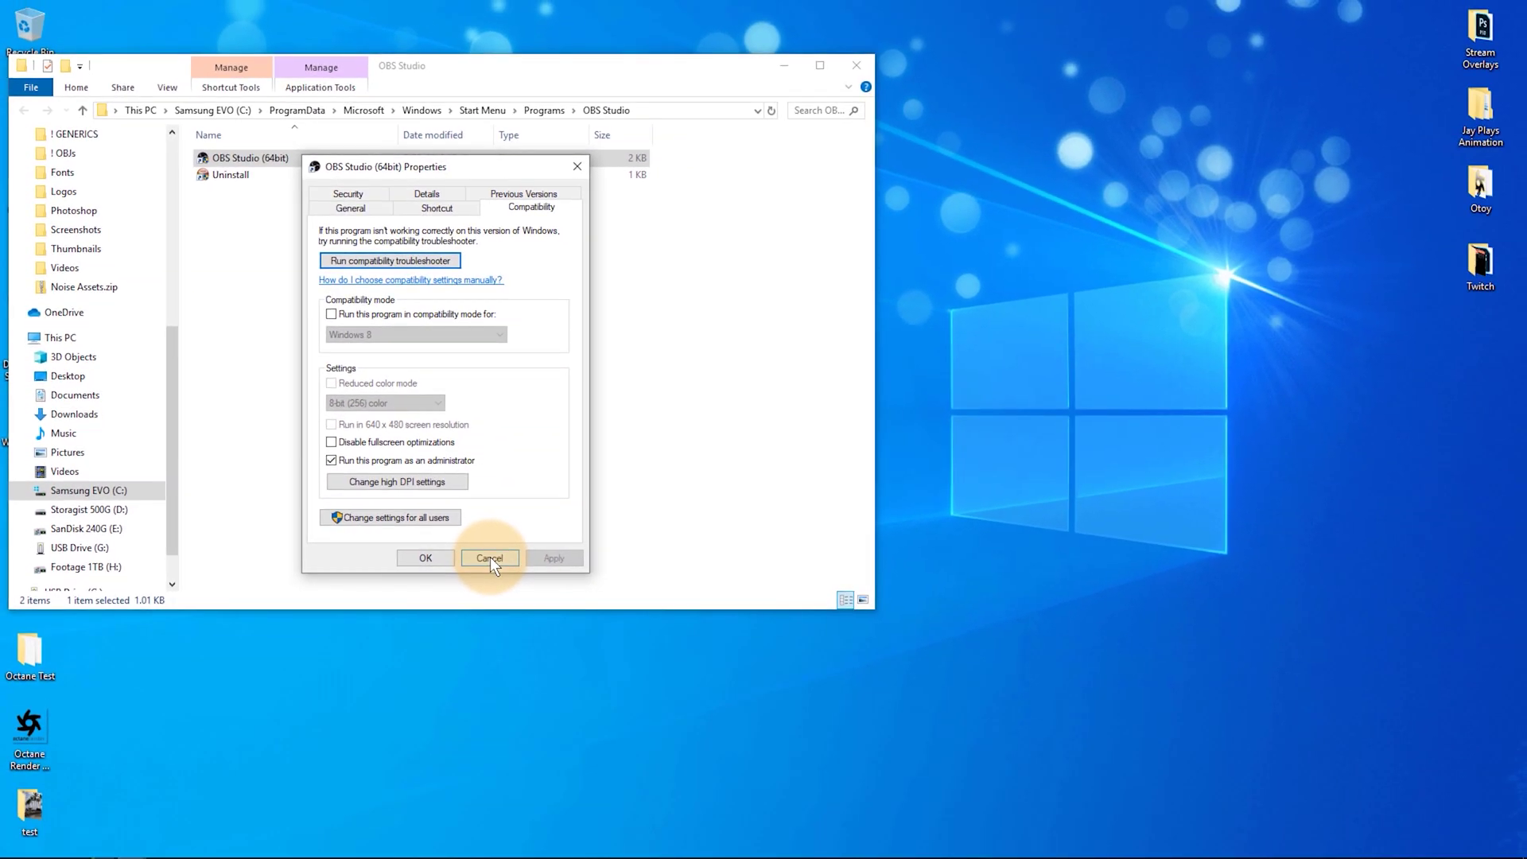
pyautogui.click(936, 858)
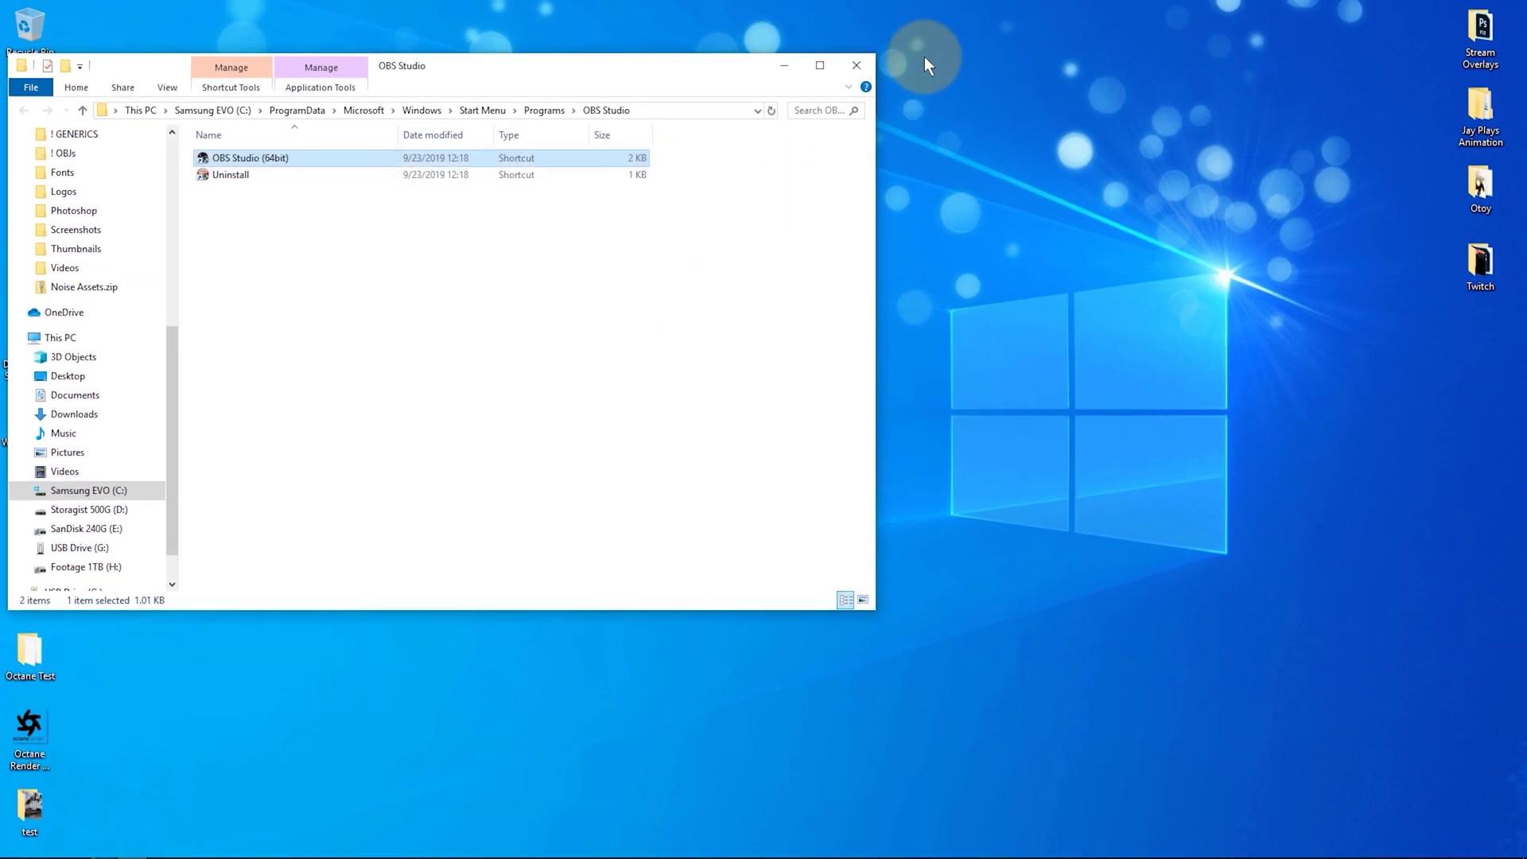
# Close File Explorer and load the 3D Shenanigans scene collection in OBS
pyautogui.click(858, 64)
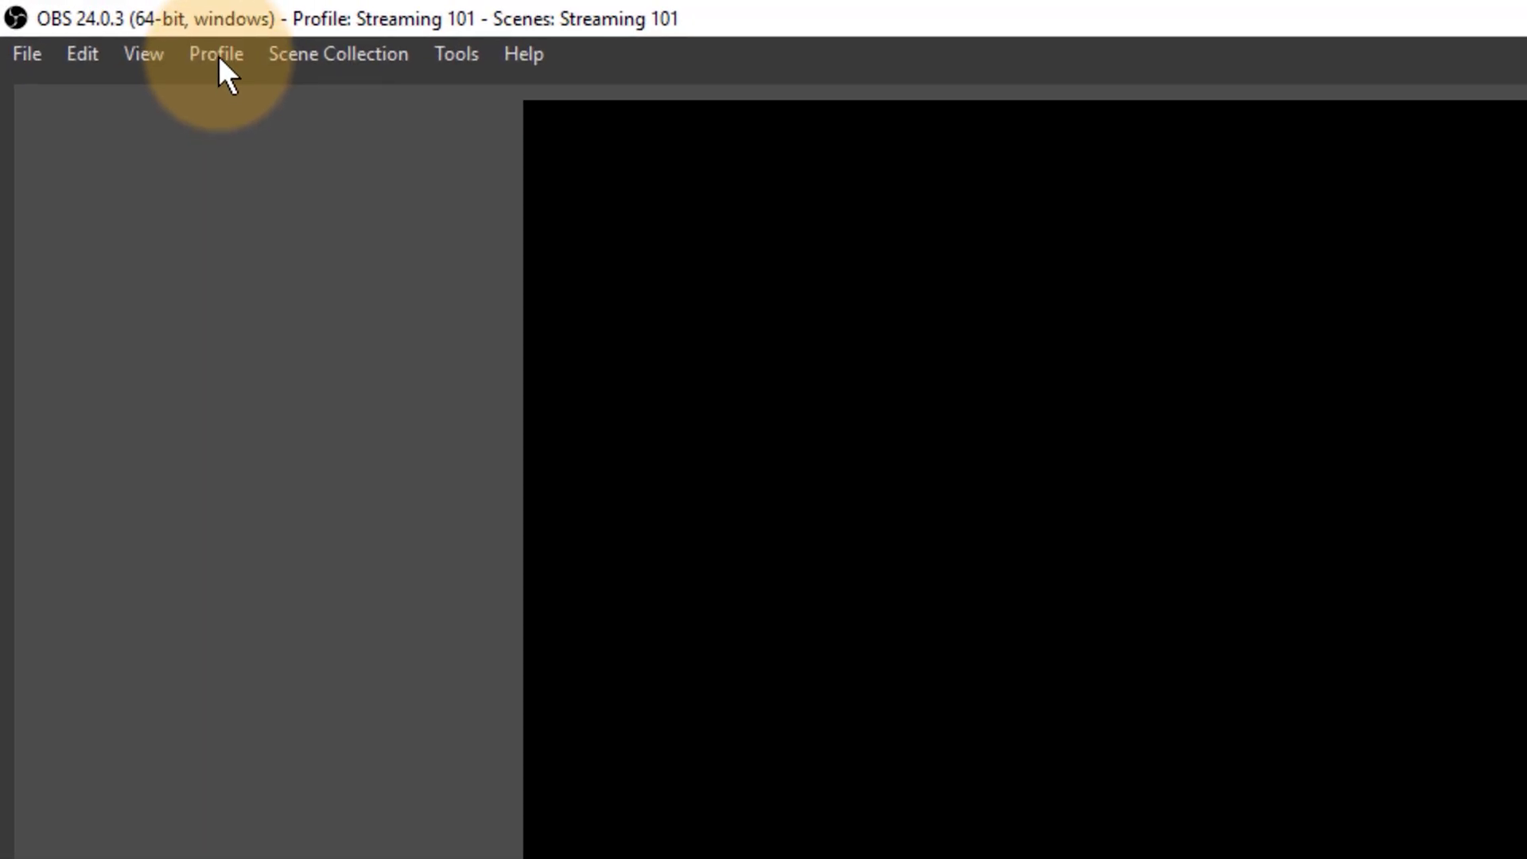
pyautogui.click(109, 29)
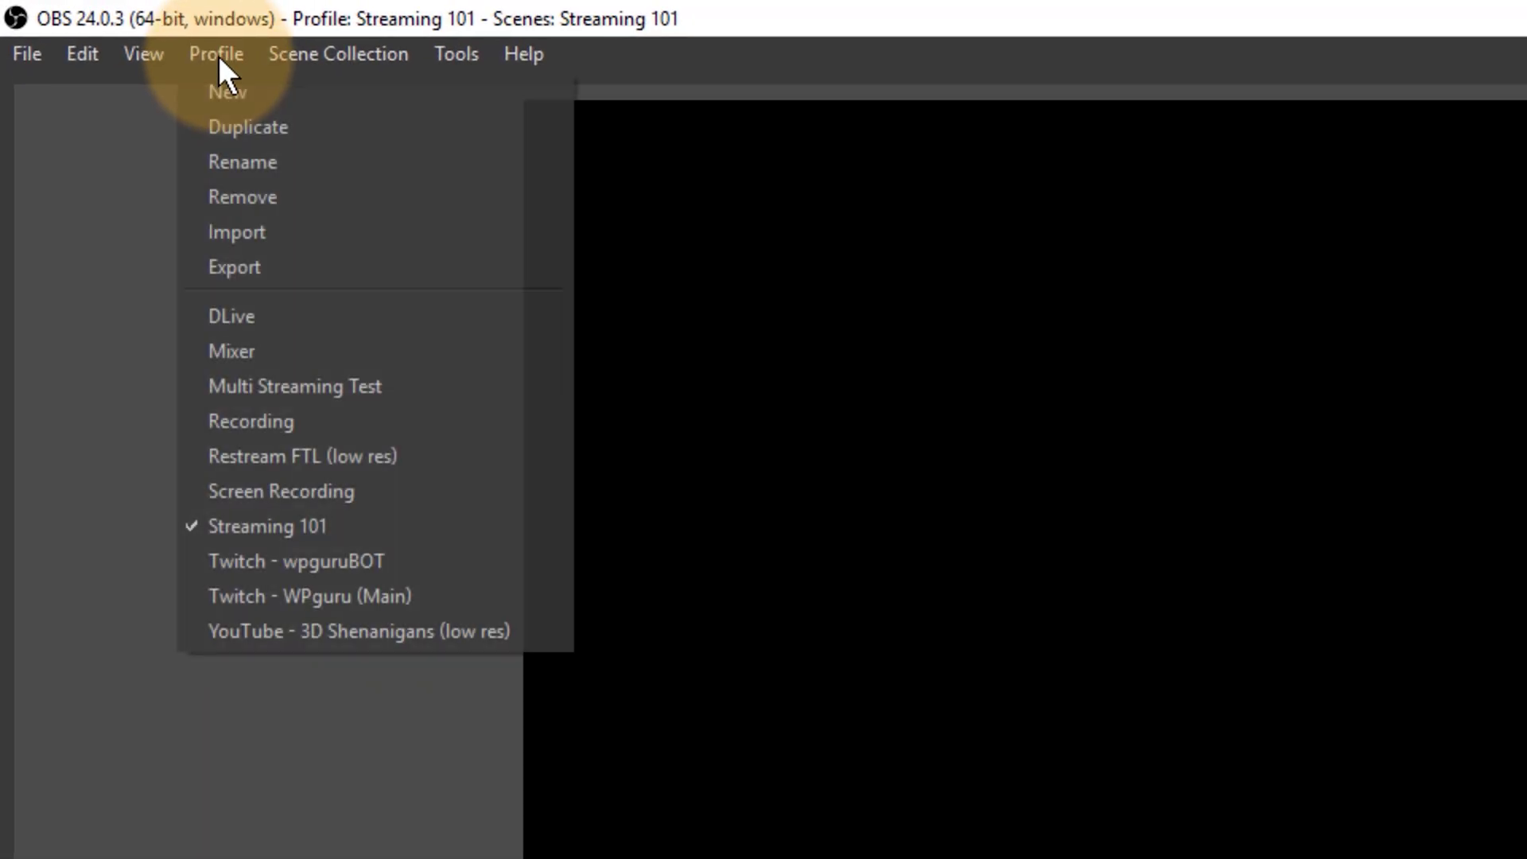
pyautogui.click(218, 55)
pyautogui.click(314, 55)
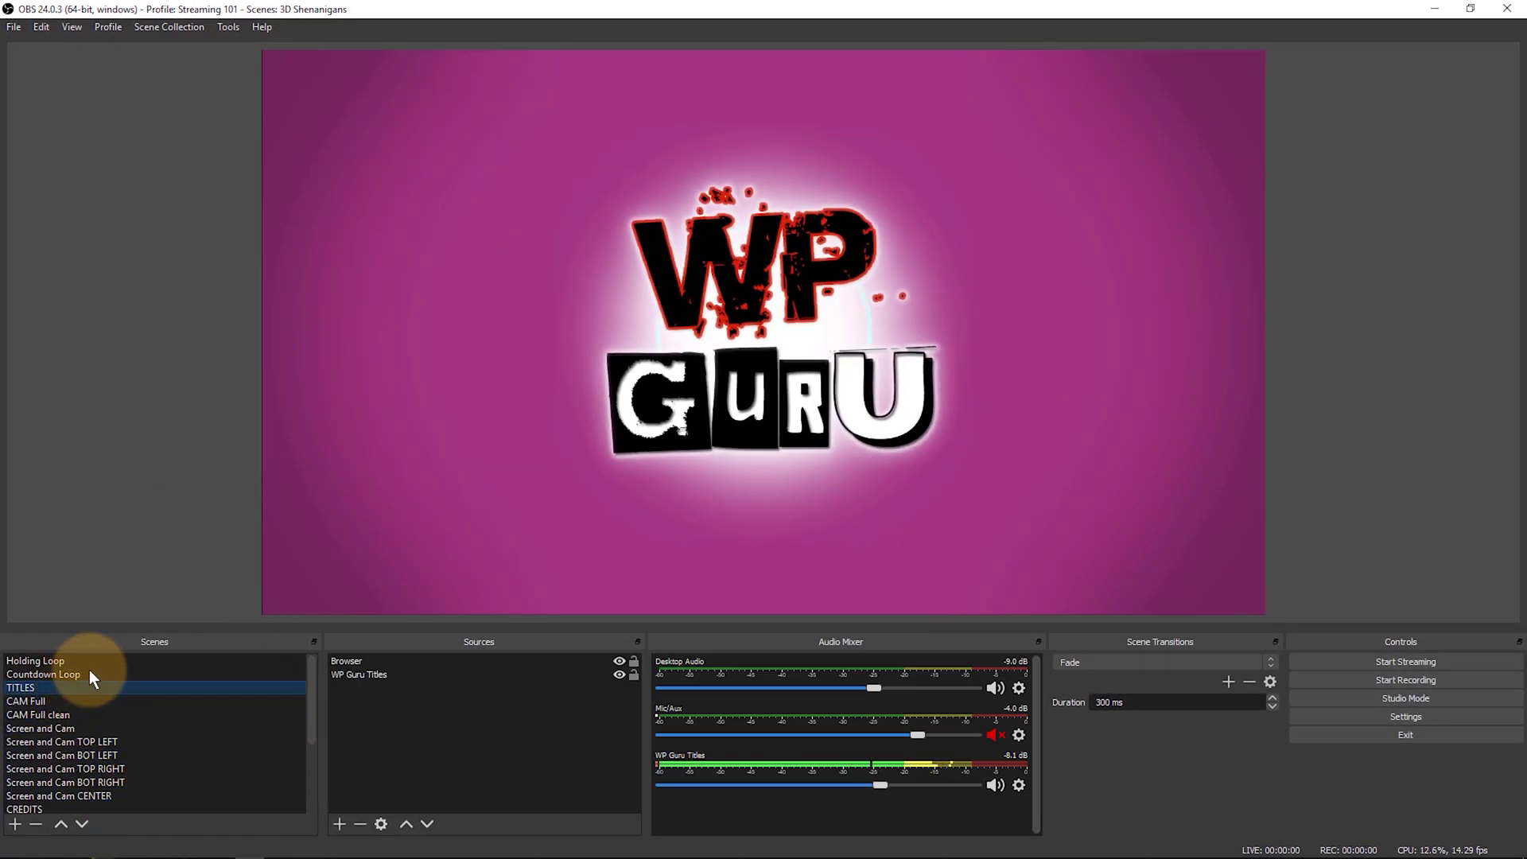
# Load the Console scene collection, then bring up the scene collection list again
pyautogui.scroll(-3, 180, 738)
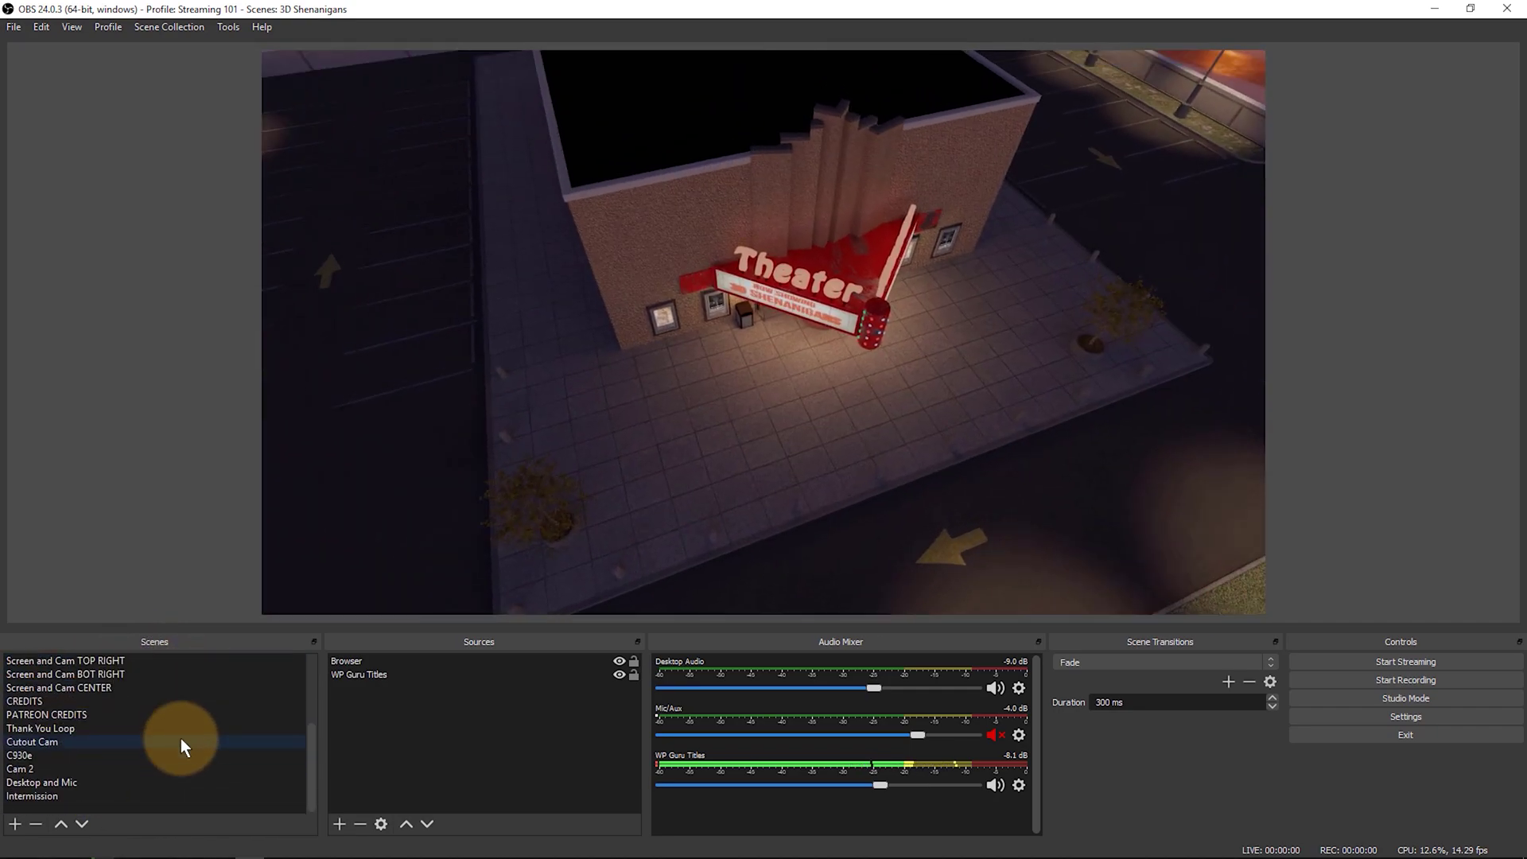
pyautogui.scroll(3, 180, 740)
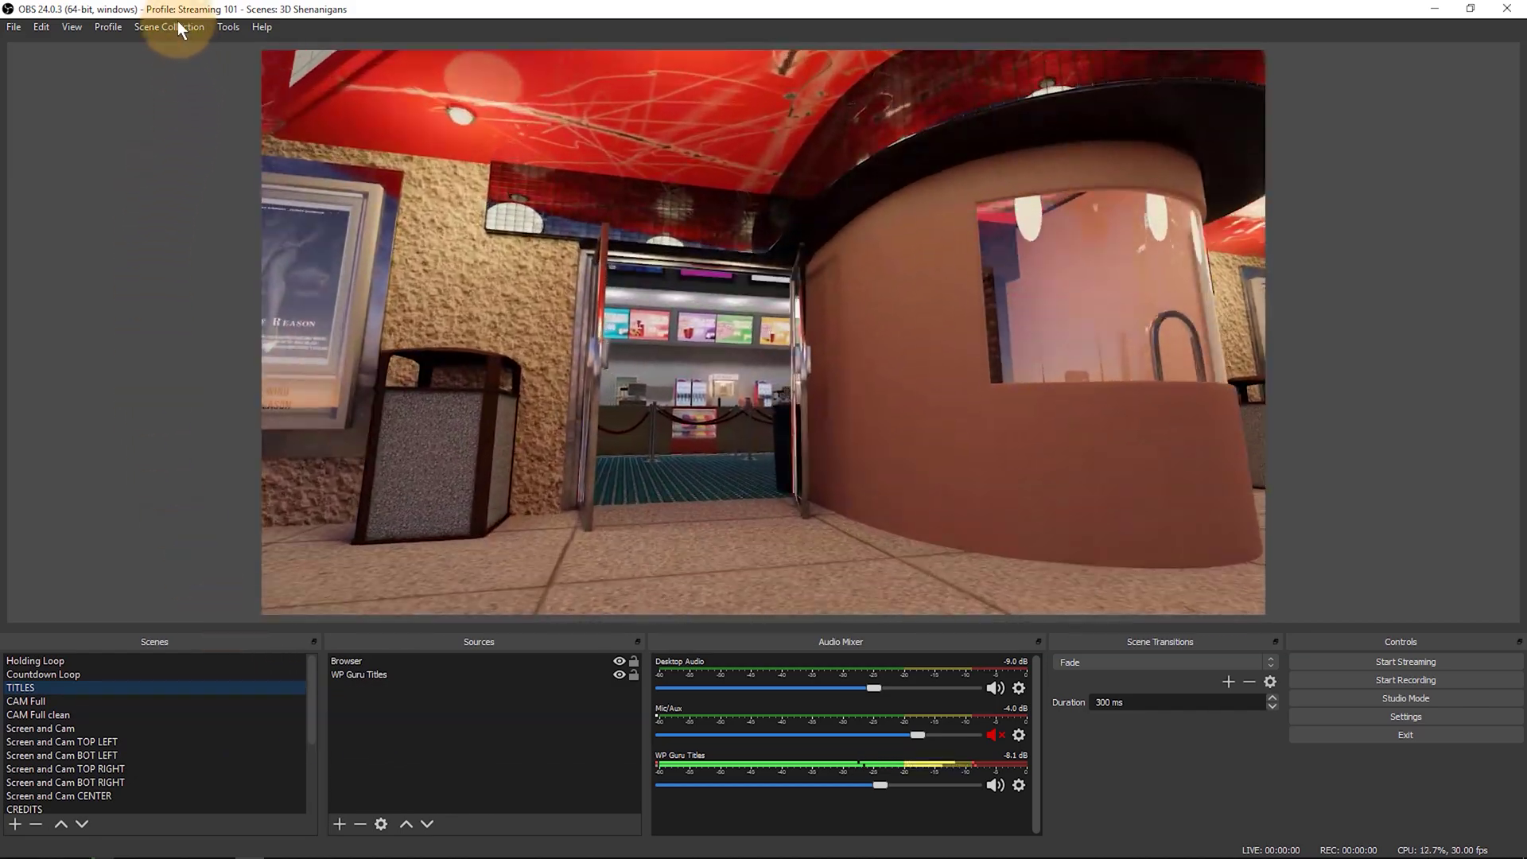
pyautogui.click(179, 24)
pyautogui.click(196, 178)
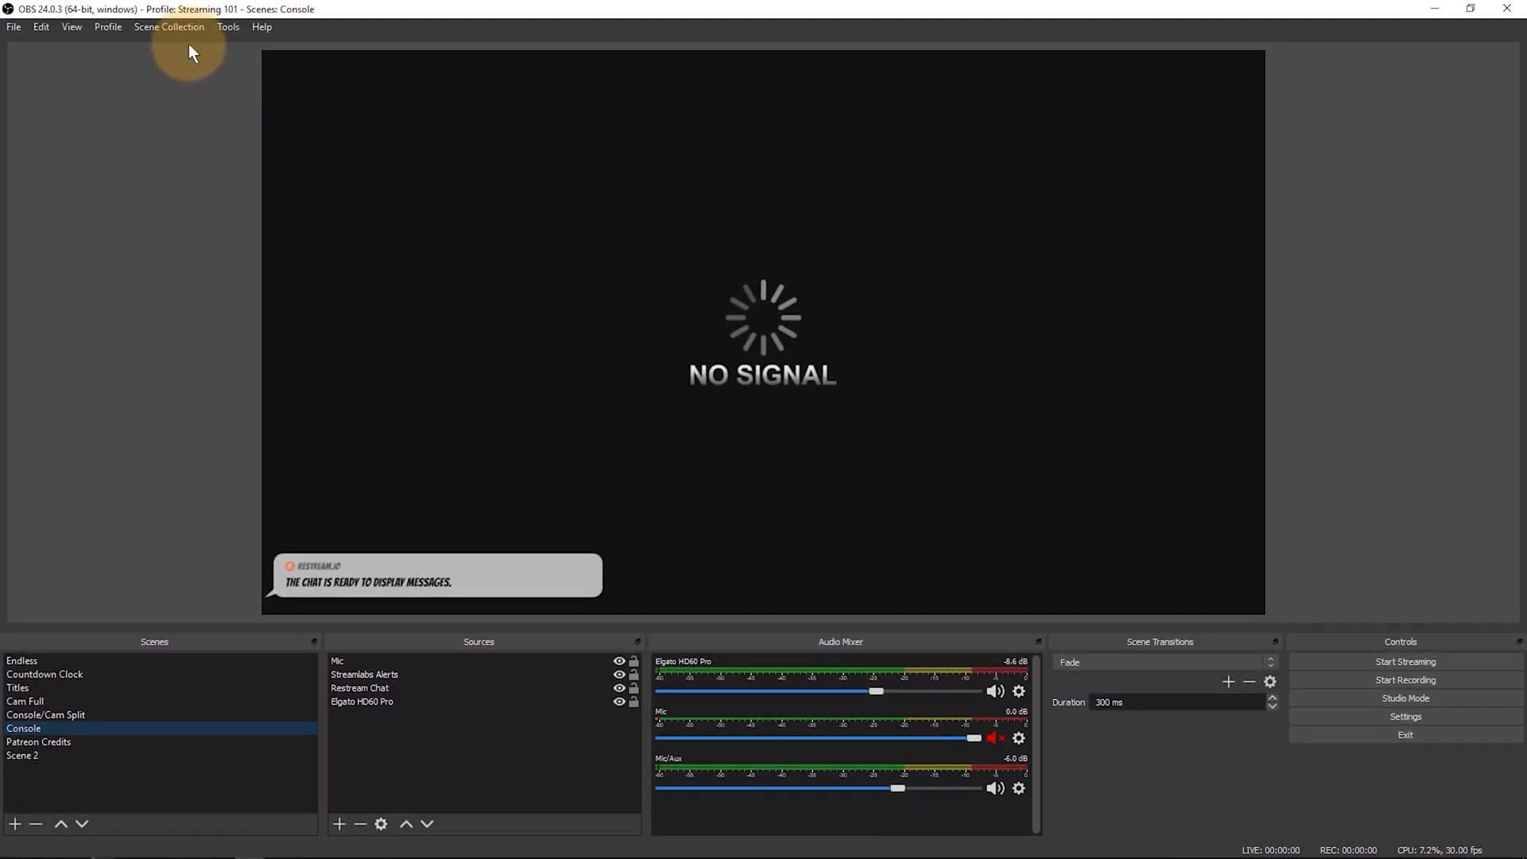
pyautogui.click(183, 26)
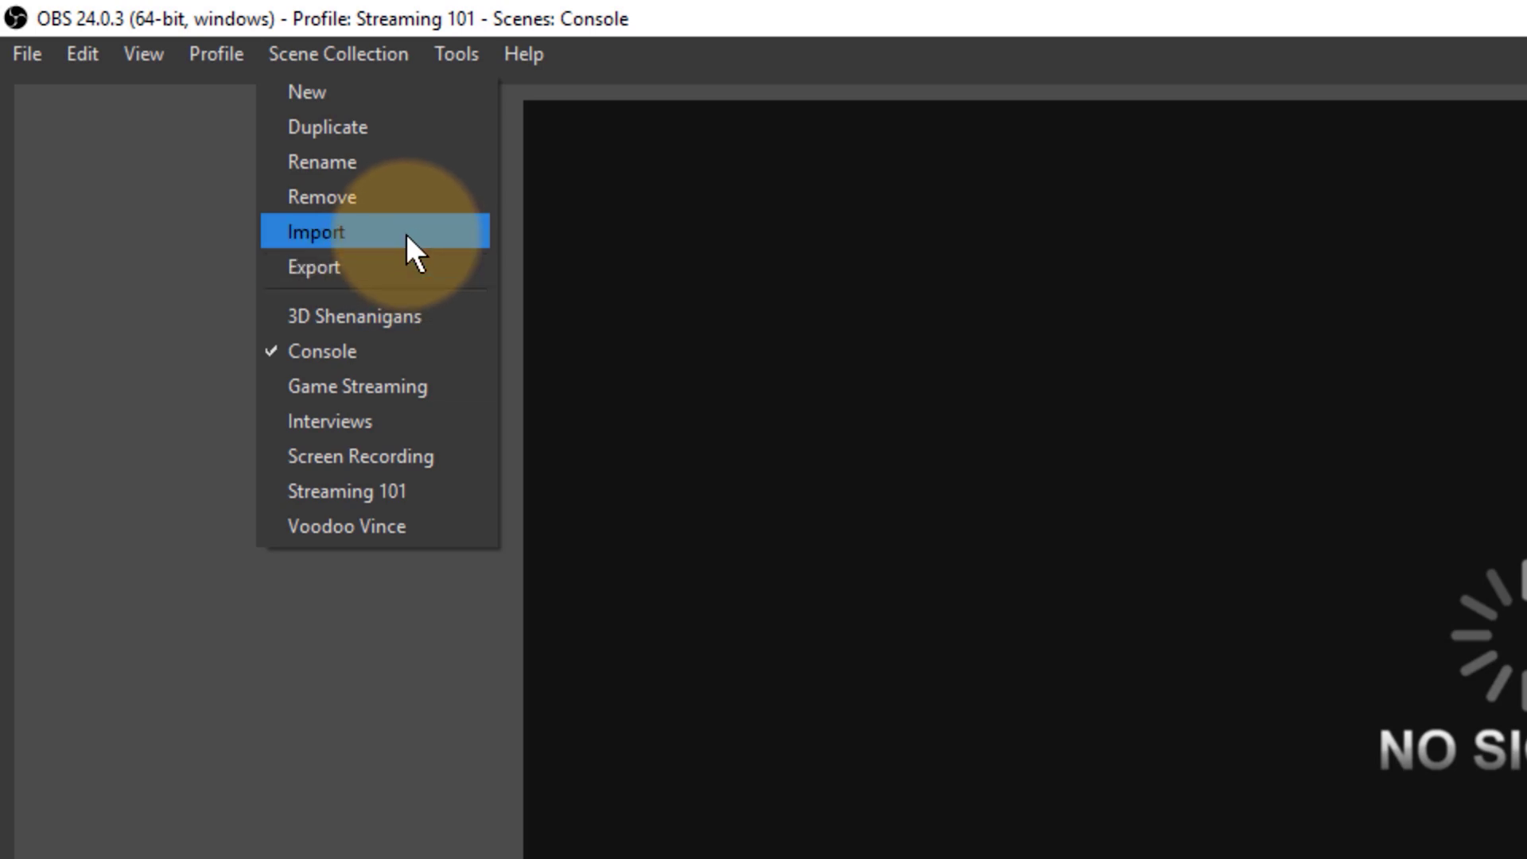
# Return to the Streaming 101 collection, check Settings without changes, and show the profile list
pyautogui.click(419, 488)
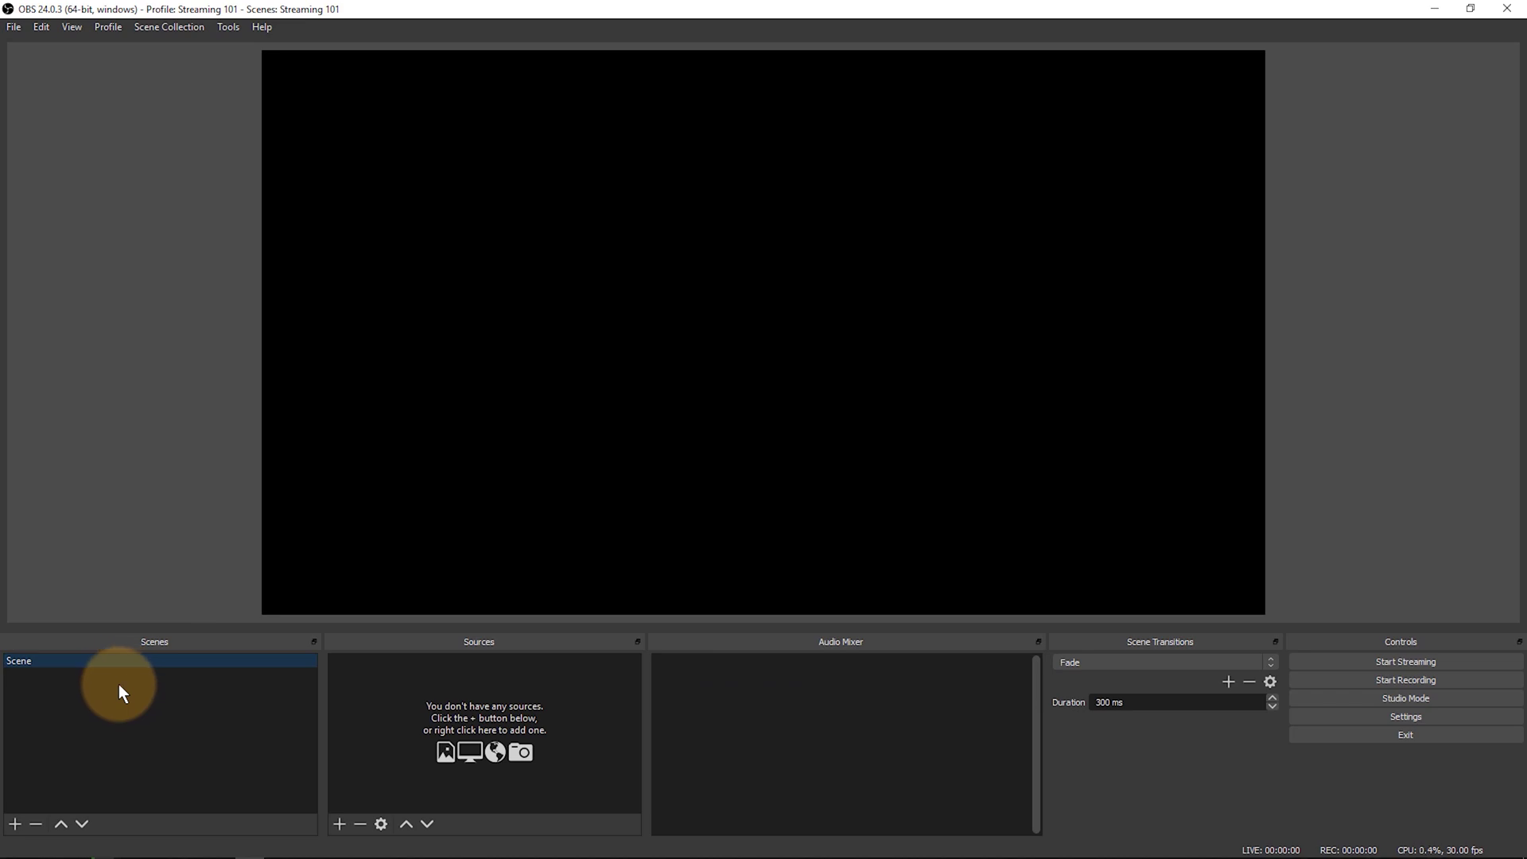
pyautogui.click(1356, 720)
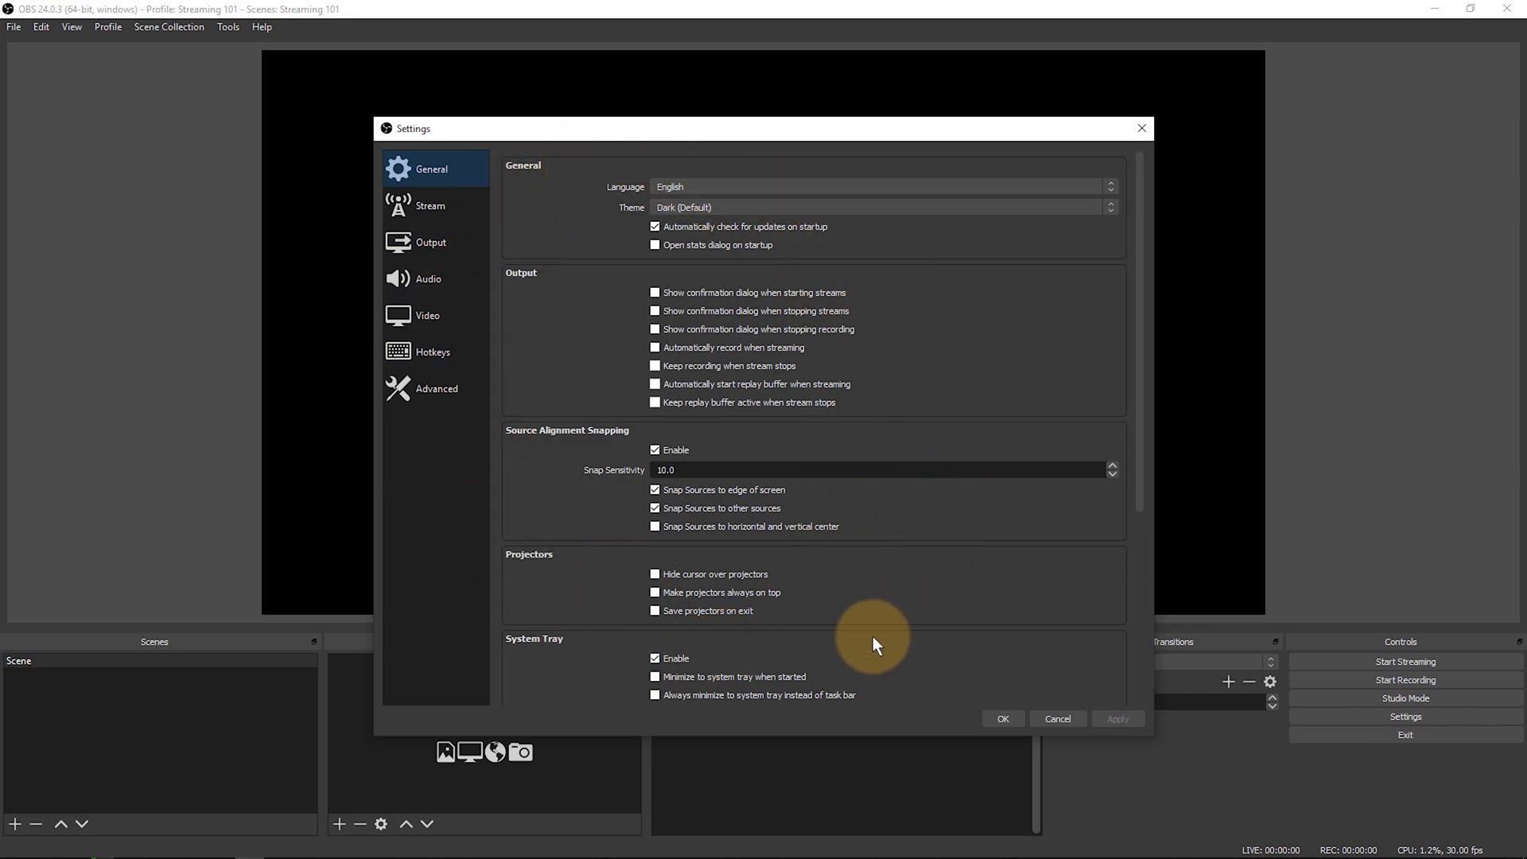
pyautogui.click(1071, 719)
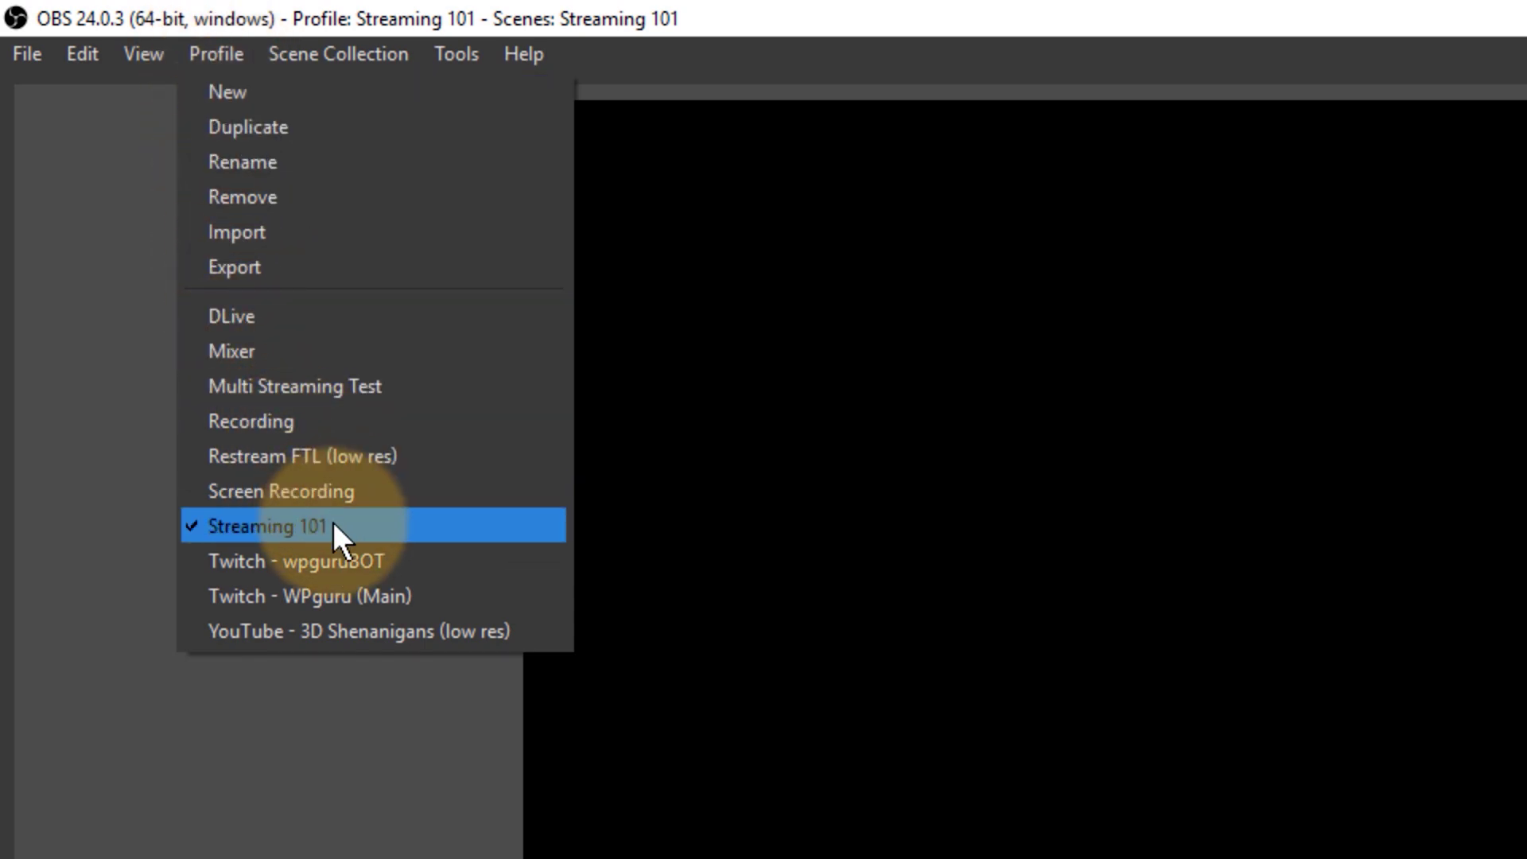
pyautogui.moveTo(340, 49)
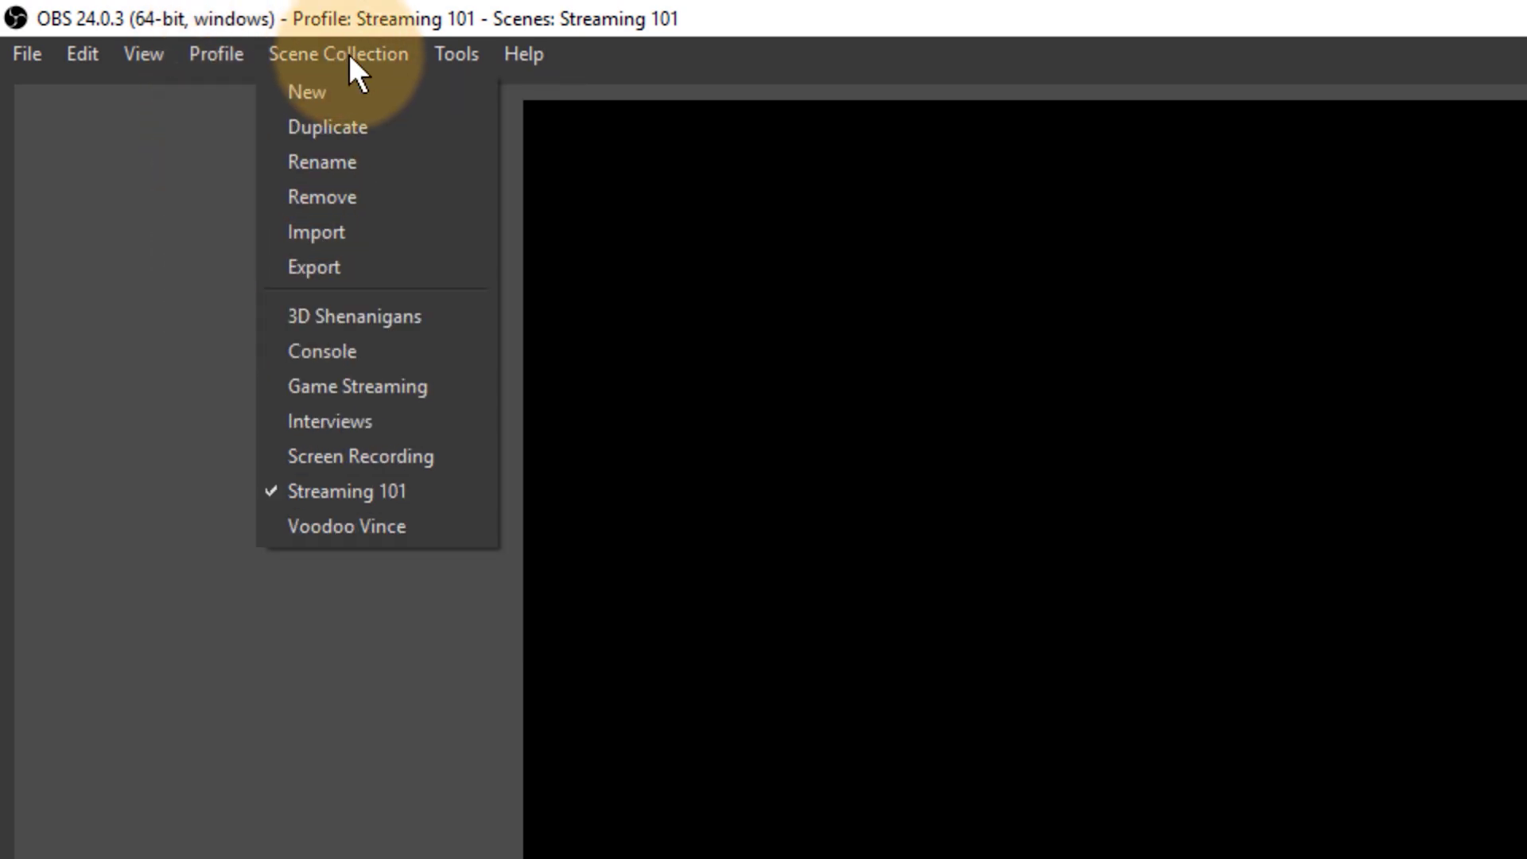
pyautogui.moveTo(200, 54)
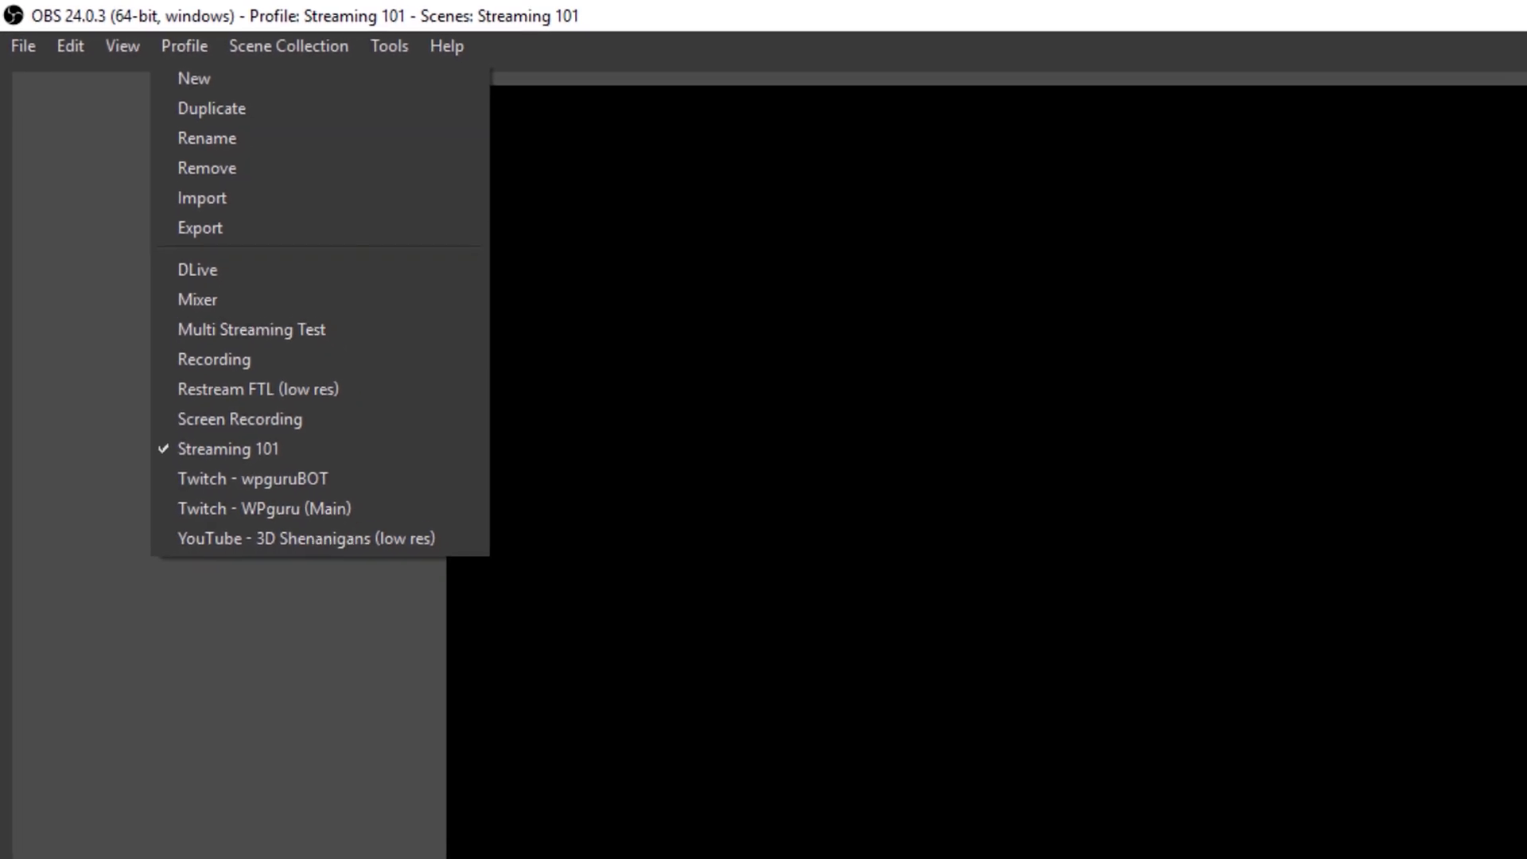
# Dismiss the Profile menu, reopen it to show its Import/Export options, then close it
pyautogui.click(1335, 751)
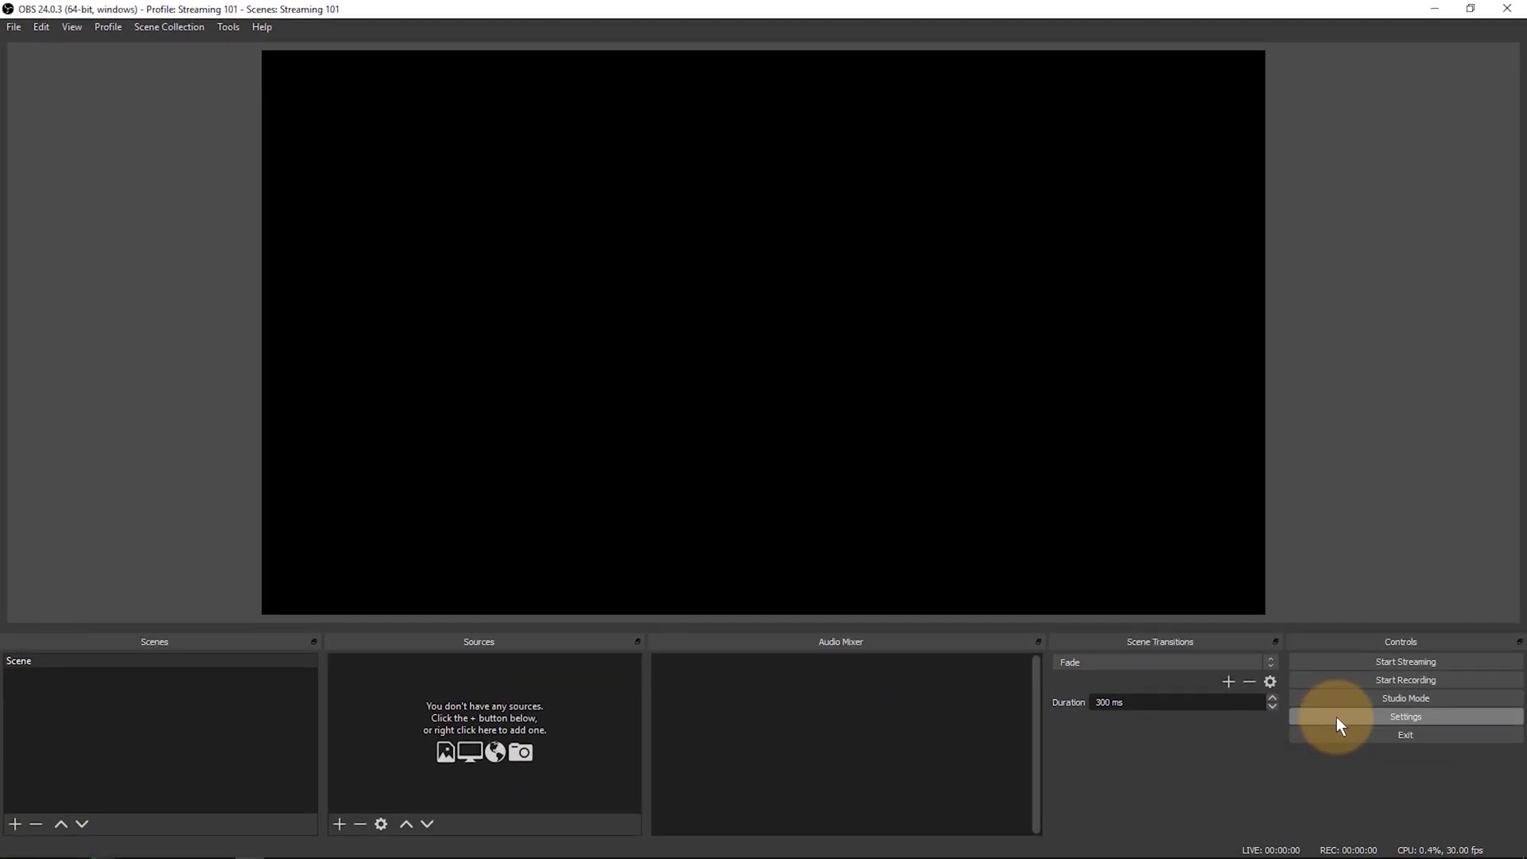
pyautogui.click(107, 27)
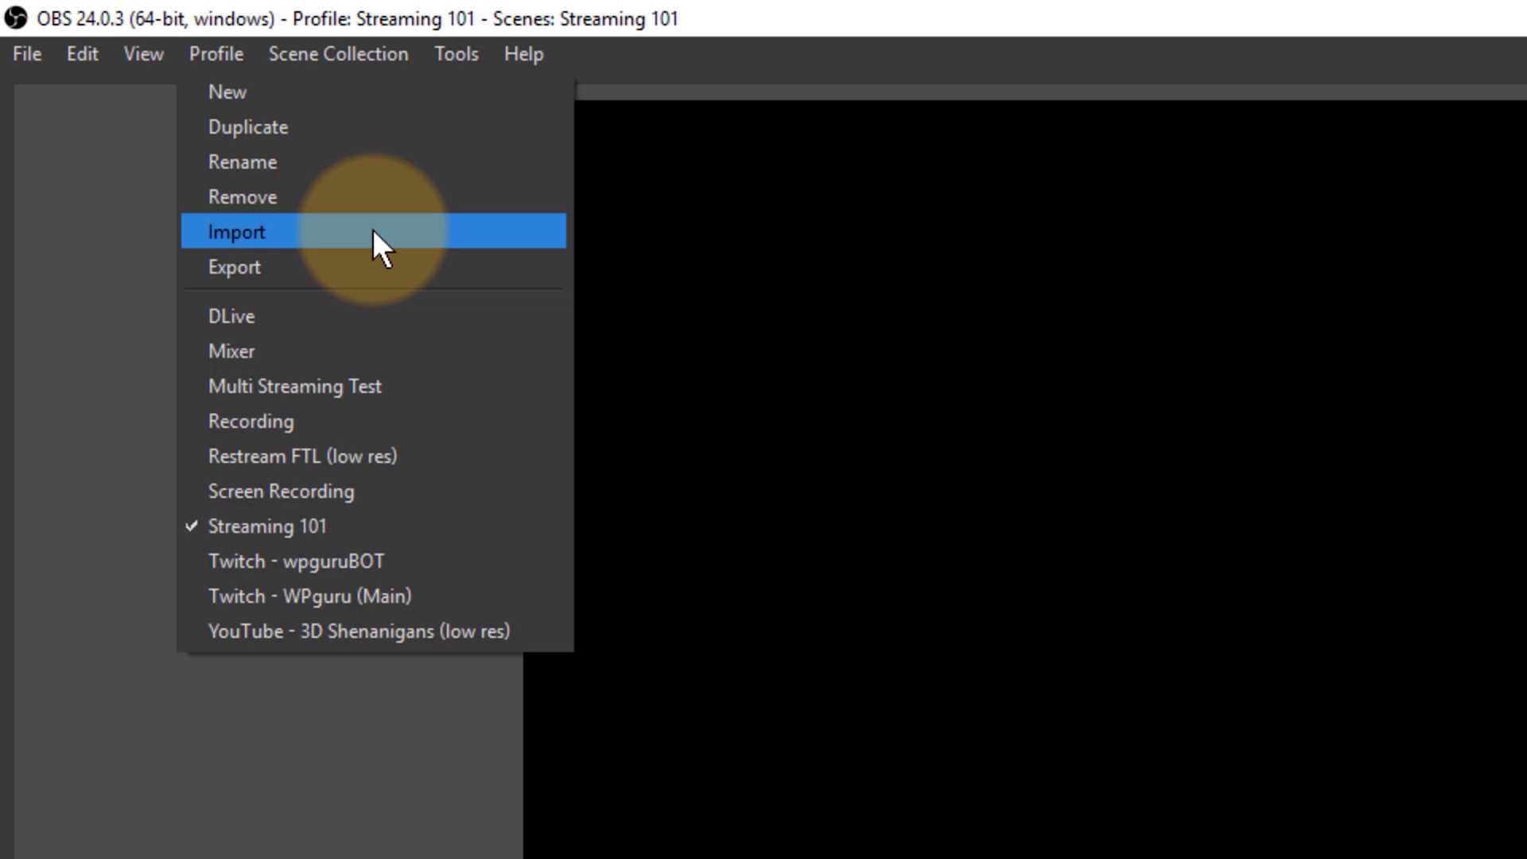
pyautogui.click(116, 214)
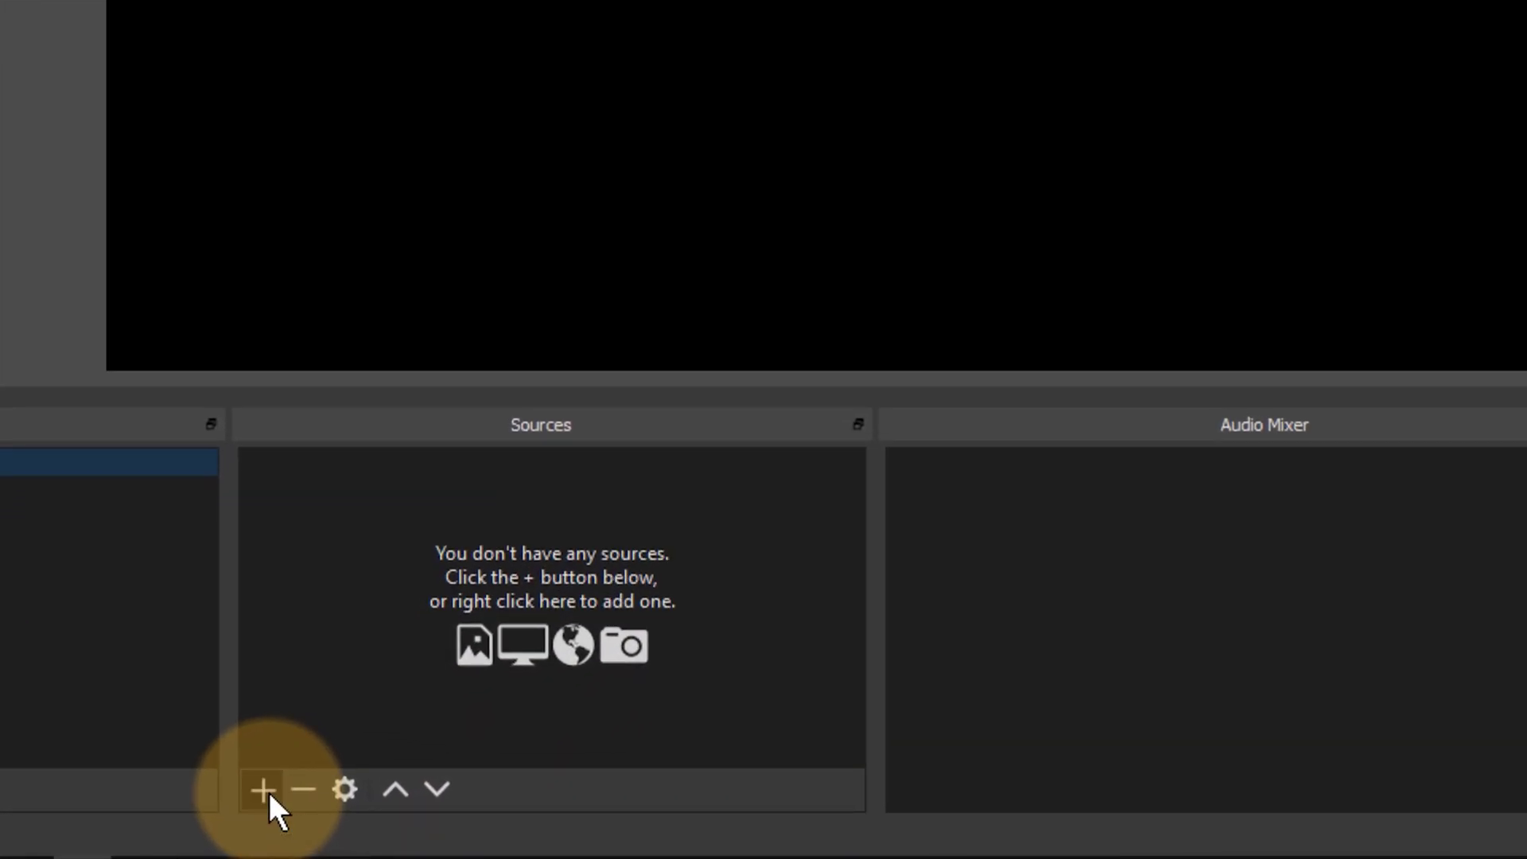
# Start a new Image source in the empty scene, keeping the name 'Image'
pyautogui.click(265, 791)
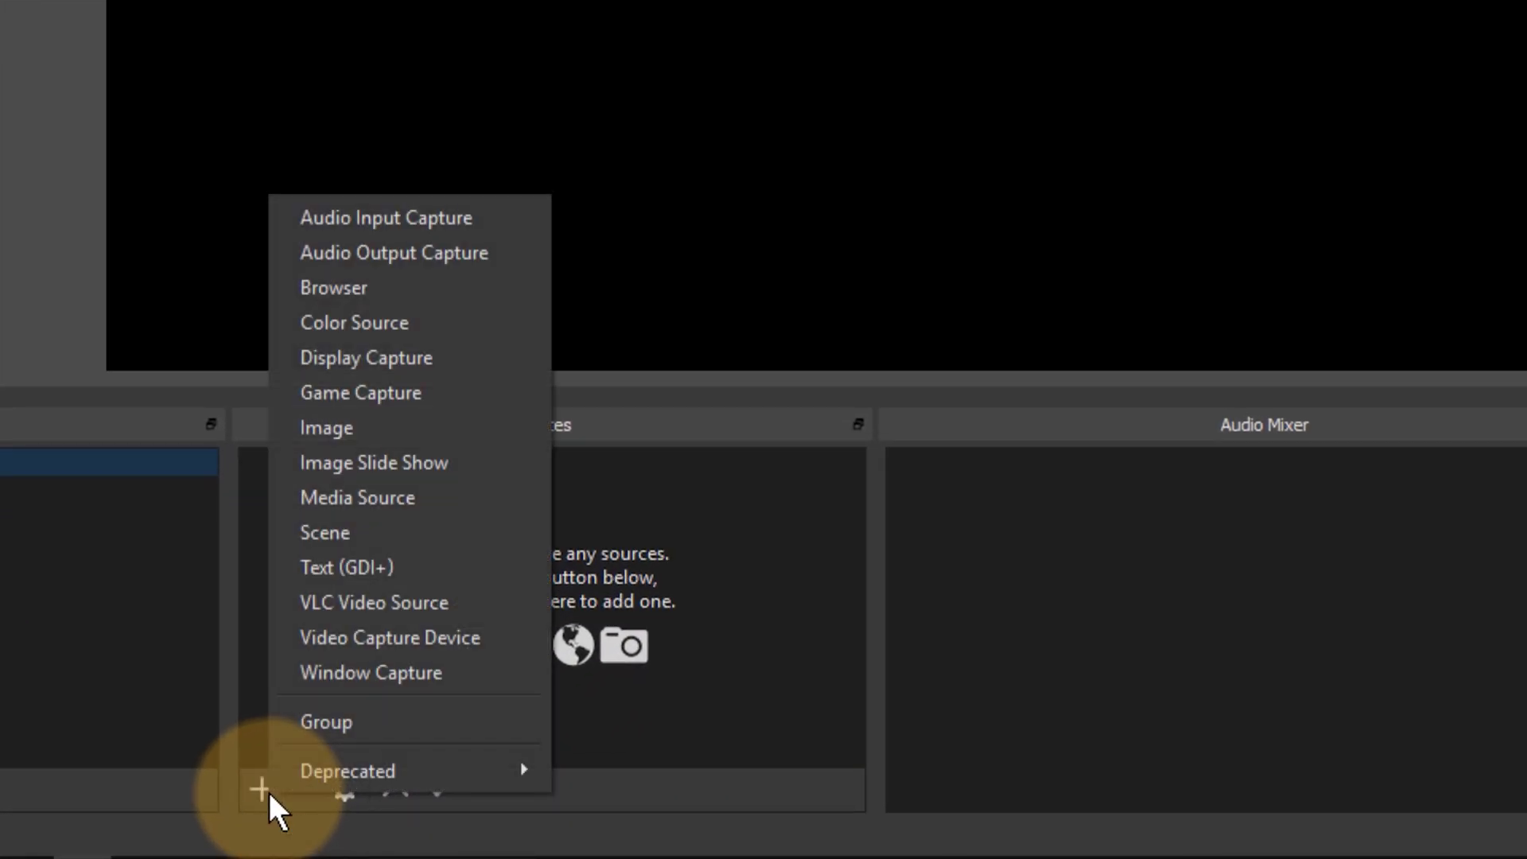
pyautogui.click(485, 437)
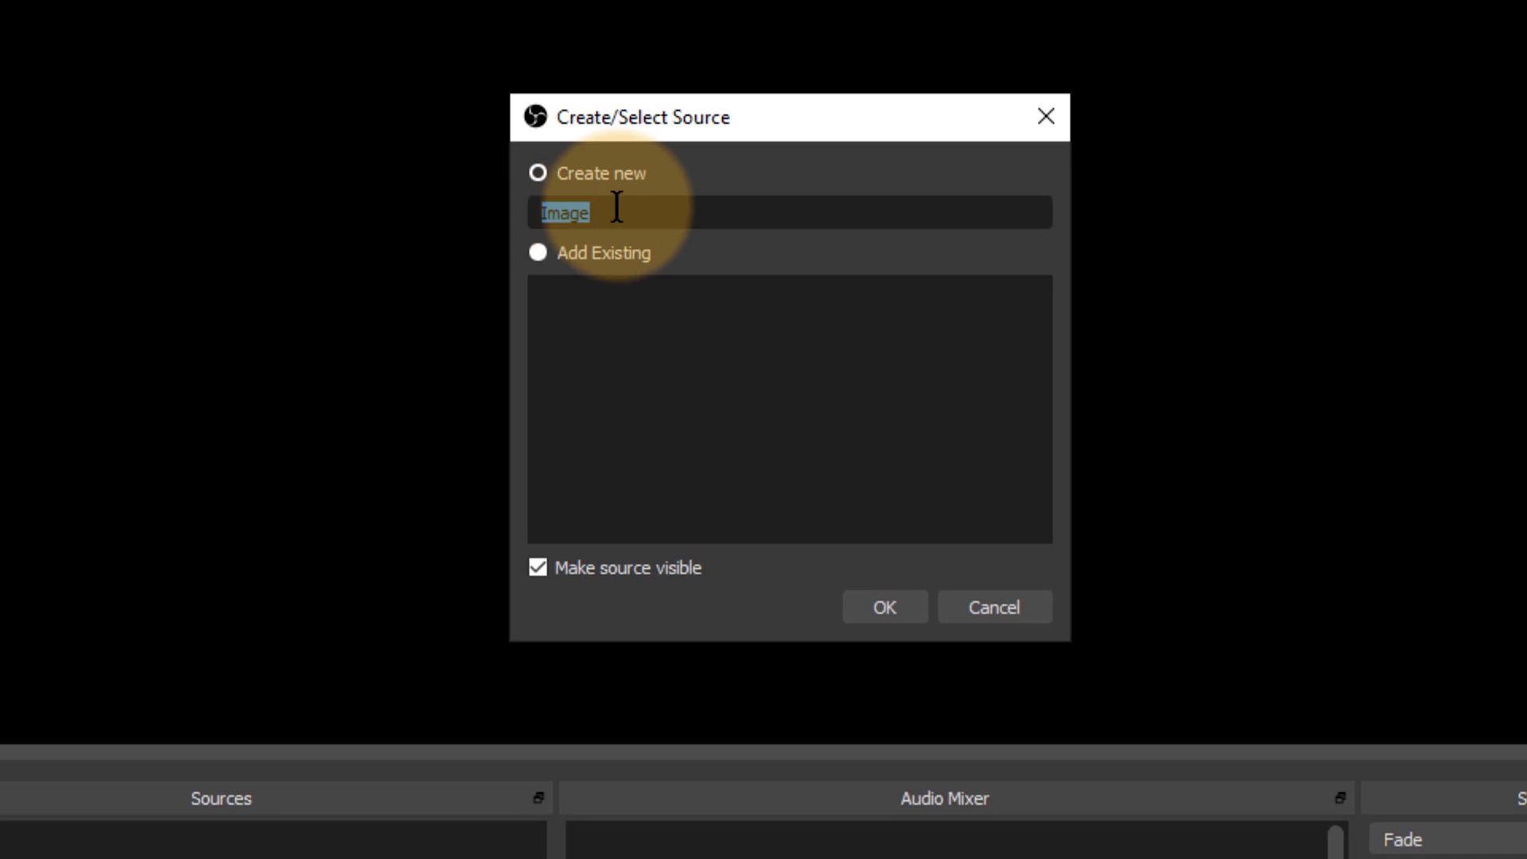
pyautogui.click(607, 214)
pyautogui.moveTo(546, 211)
pyautogui.mouseDown()
pyautogui.moveTo(716, 211)
pyautogui.moveTo(537, 214)
pyautogui.mouseUp()
pyautogui.click(654, 220)
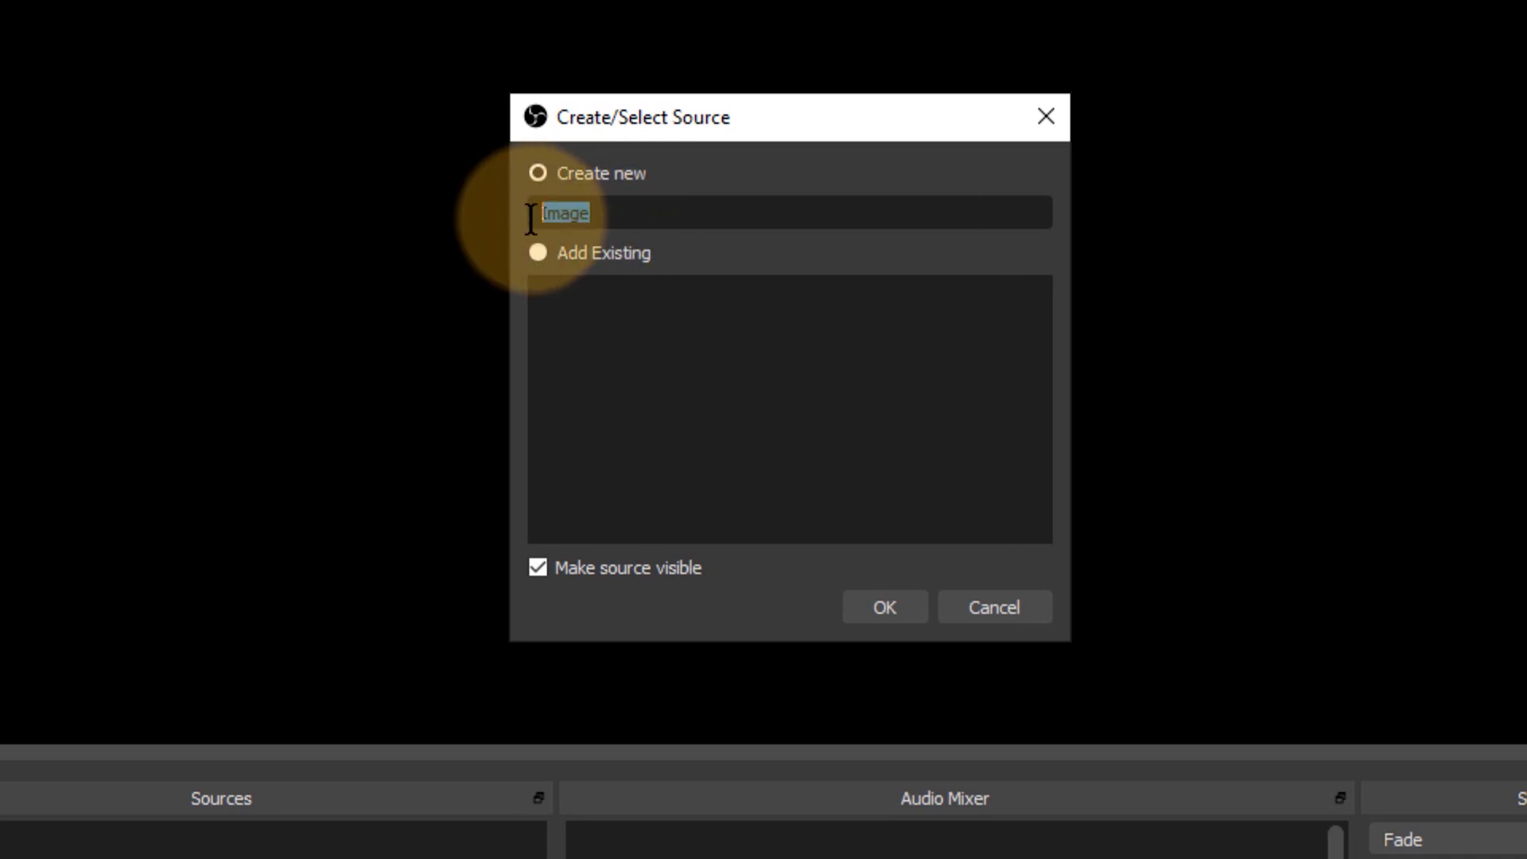
pyautogui.click(702, 216)
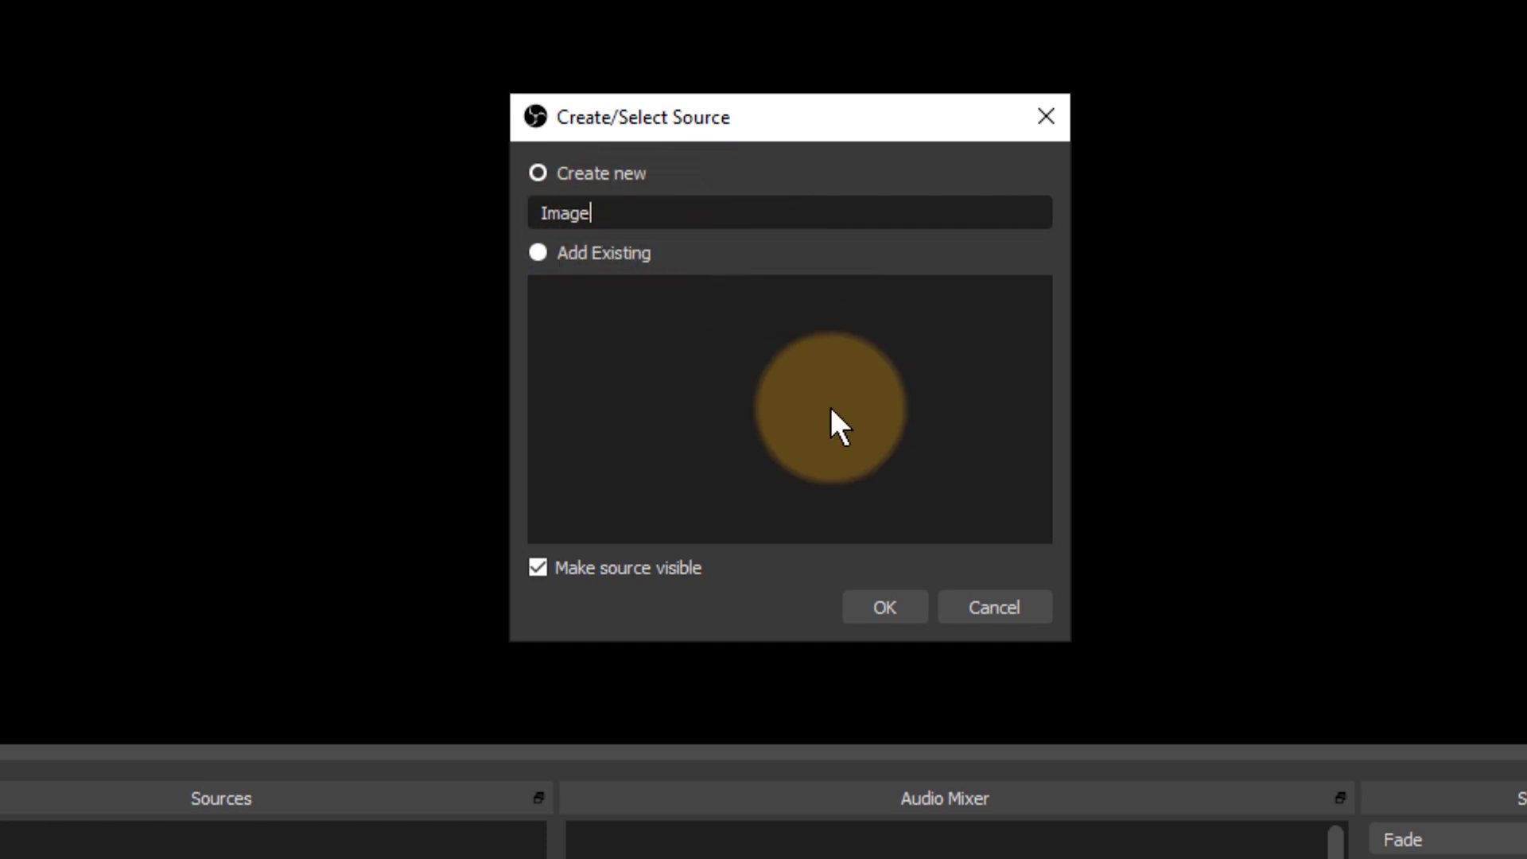
# Load JD 1.jpg from Desktop > OBS Files into the Image source and accept it
pyautogui.click(891, 605)
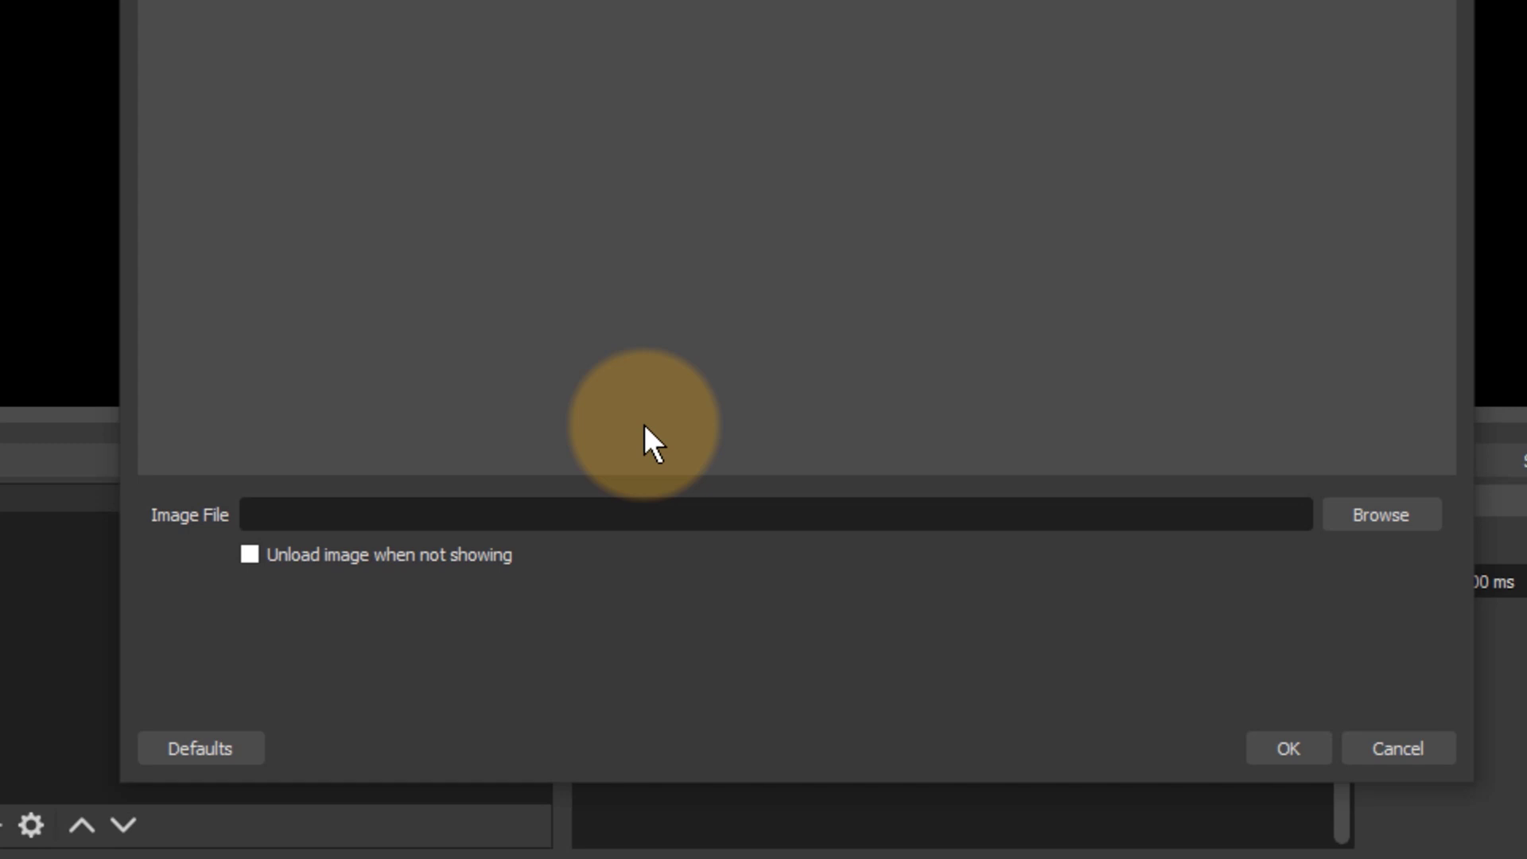
pyautogui.click(1399, 514)
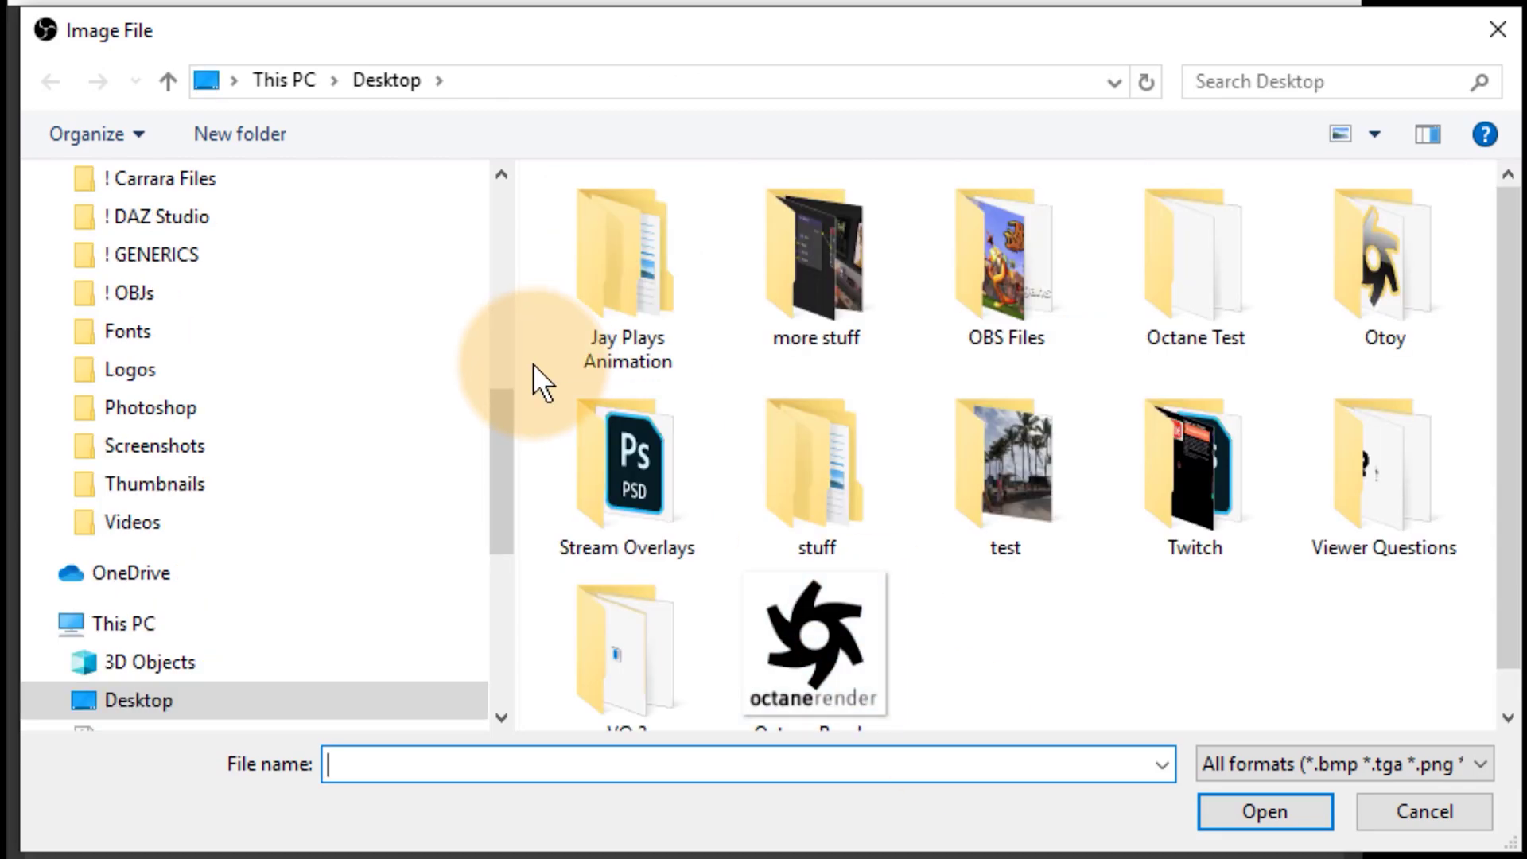
pyautogui.scroll(10, 525, 279)
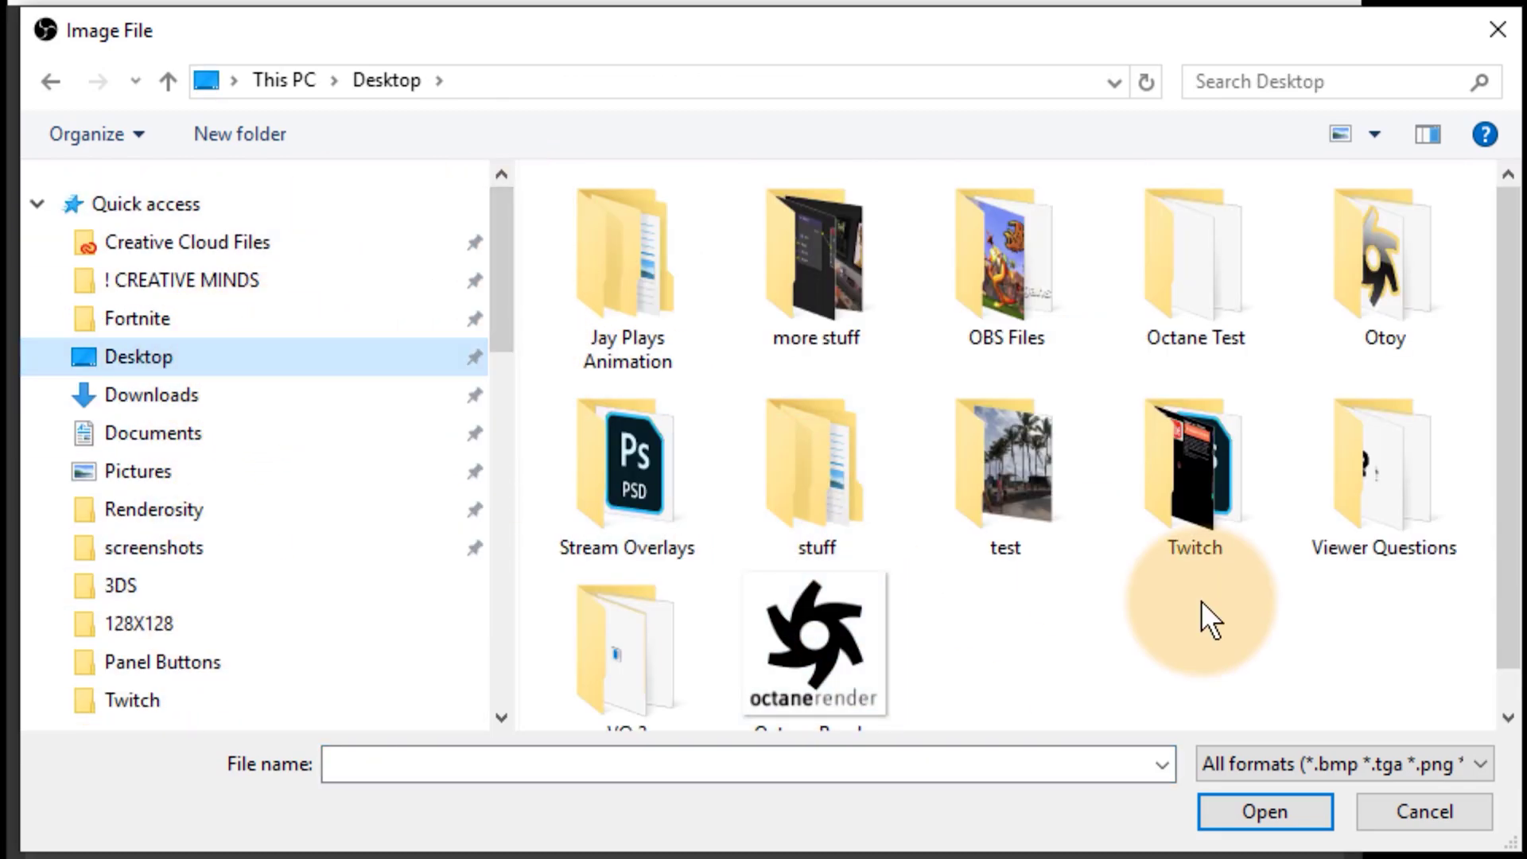
pyautogui.doubleClick(1005, 254)
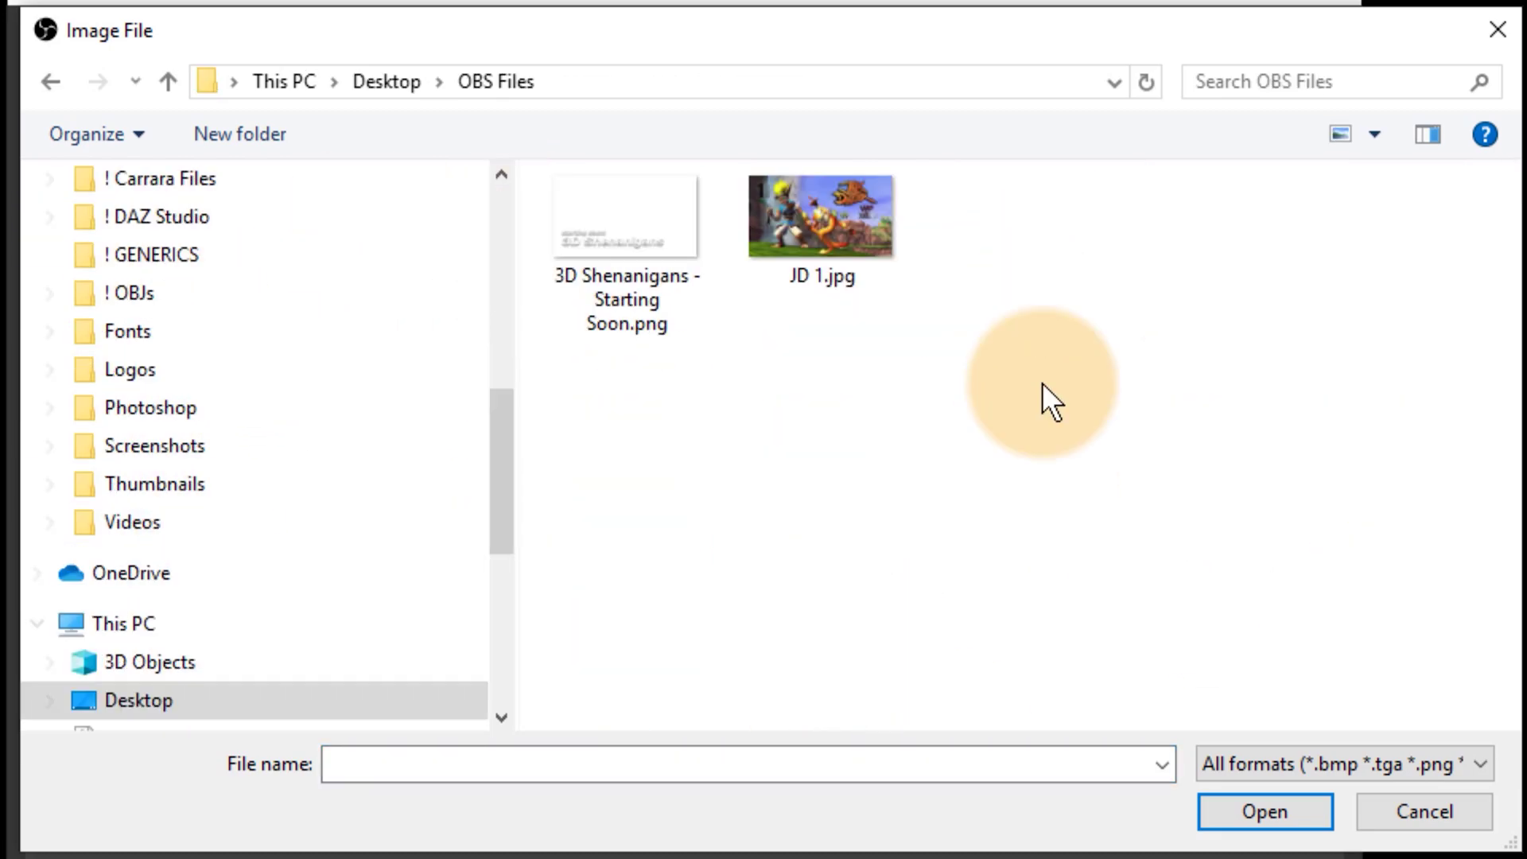
pyautogui.click(873, 233)
pyautogui.click(1257, 811)
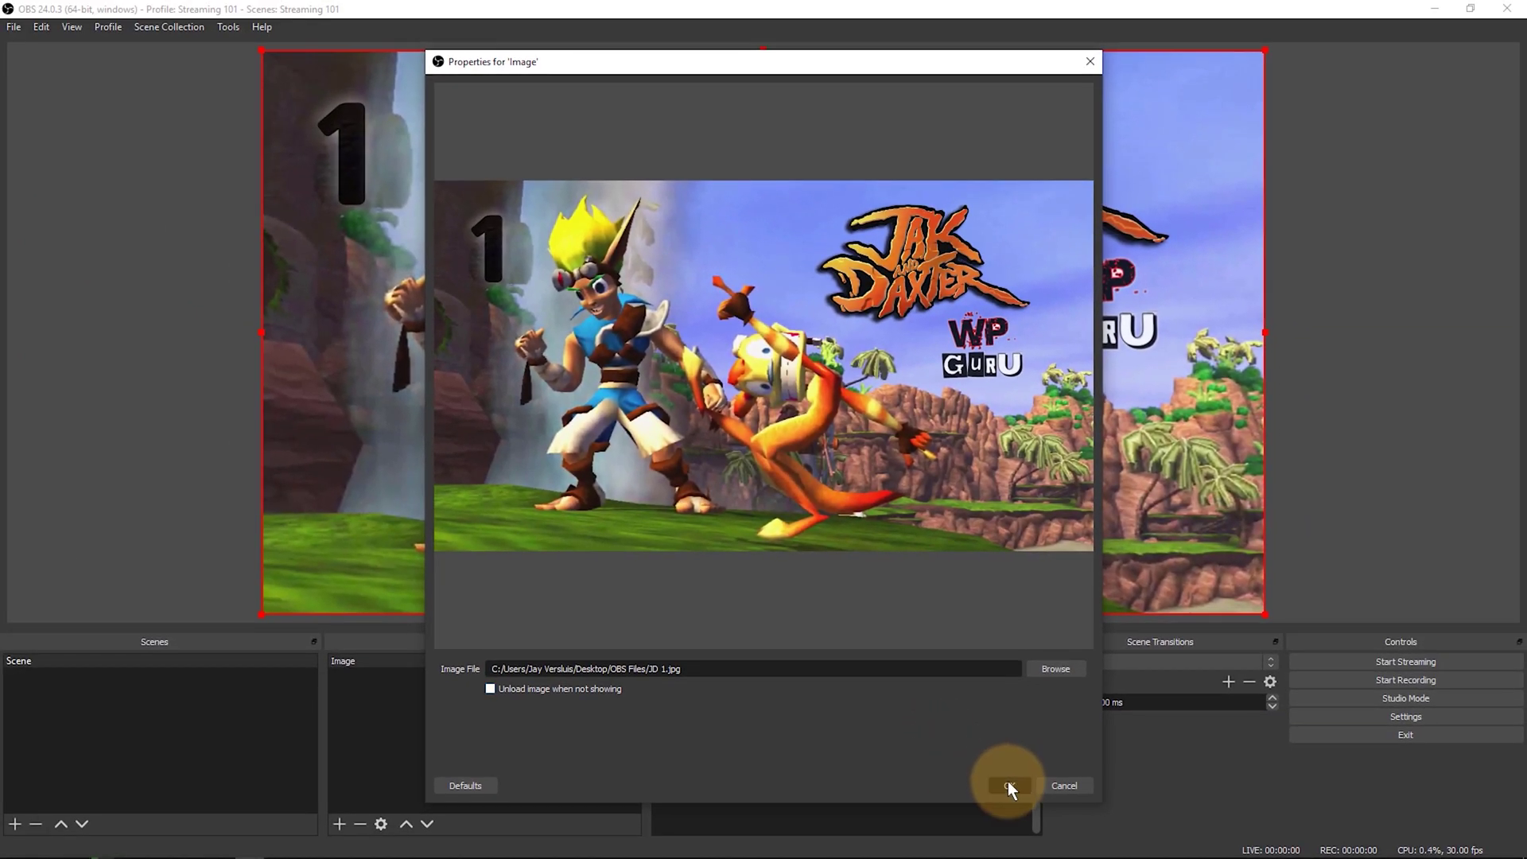
pyautogui.click(1008, 781)
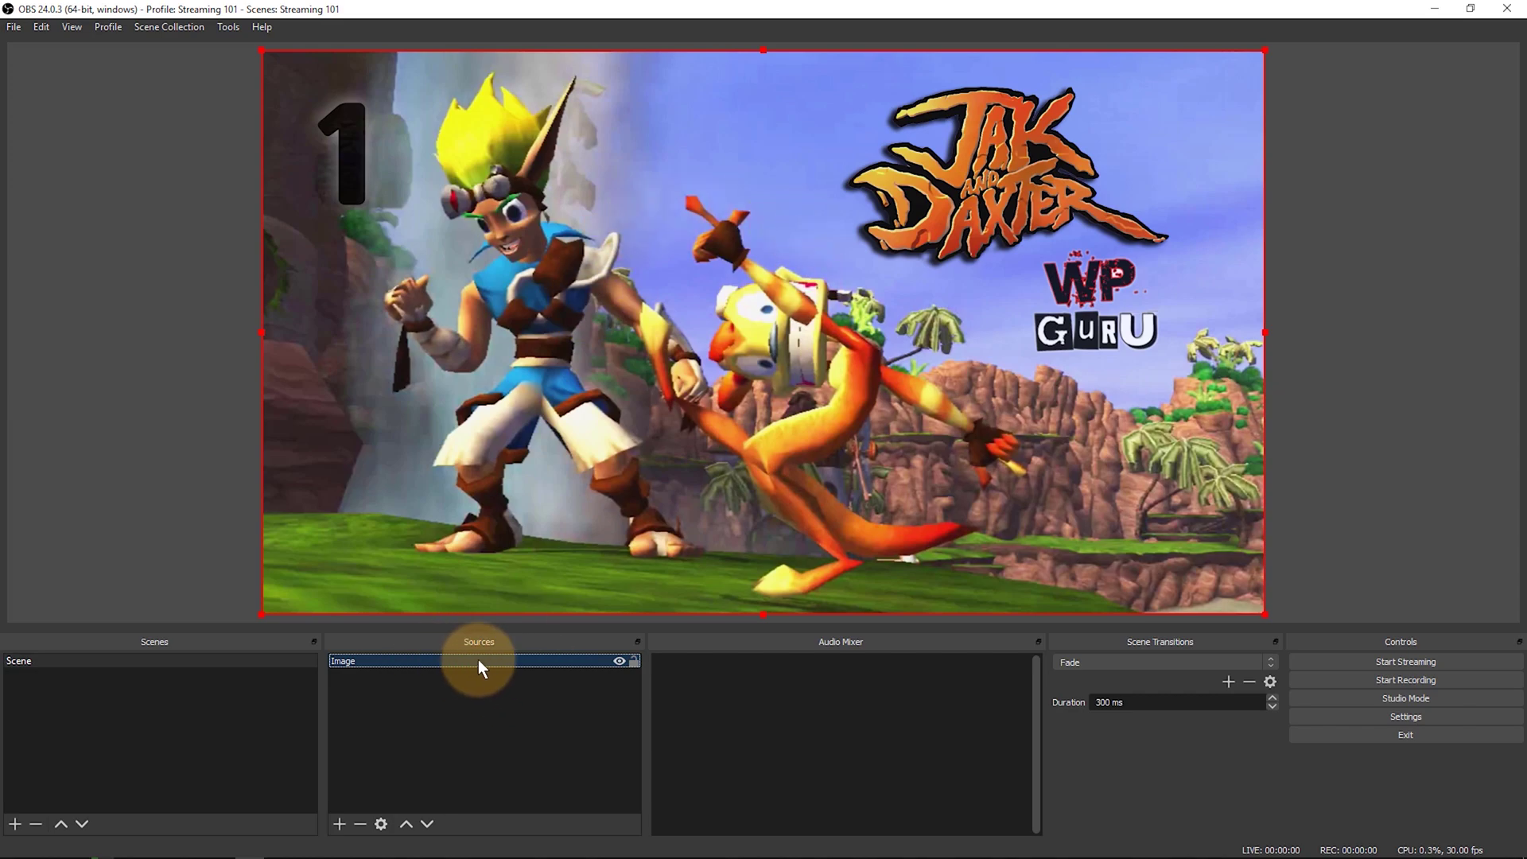
# Rename the first scene to 'Static Image'
pyautogui.click(213, 661)
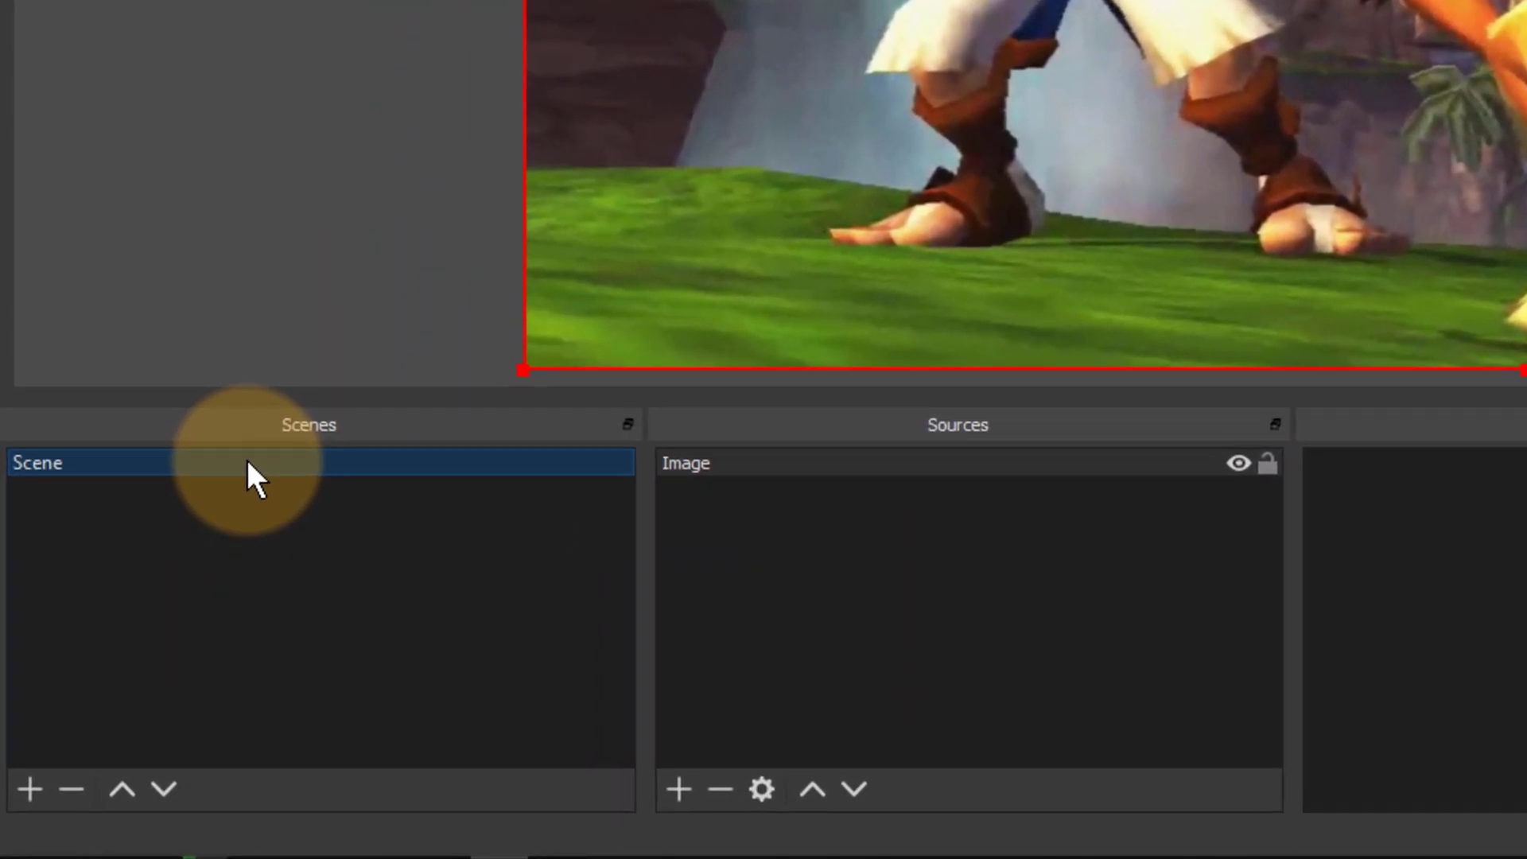
pyautogui.rightClick(248, 462)
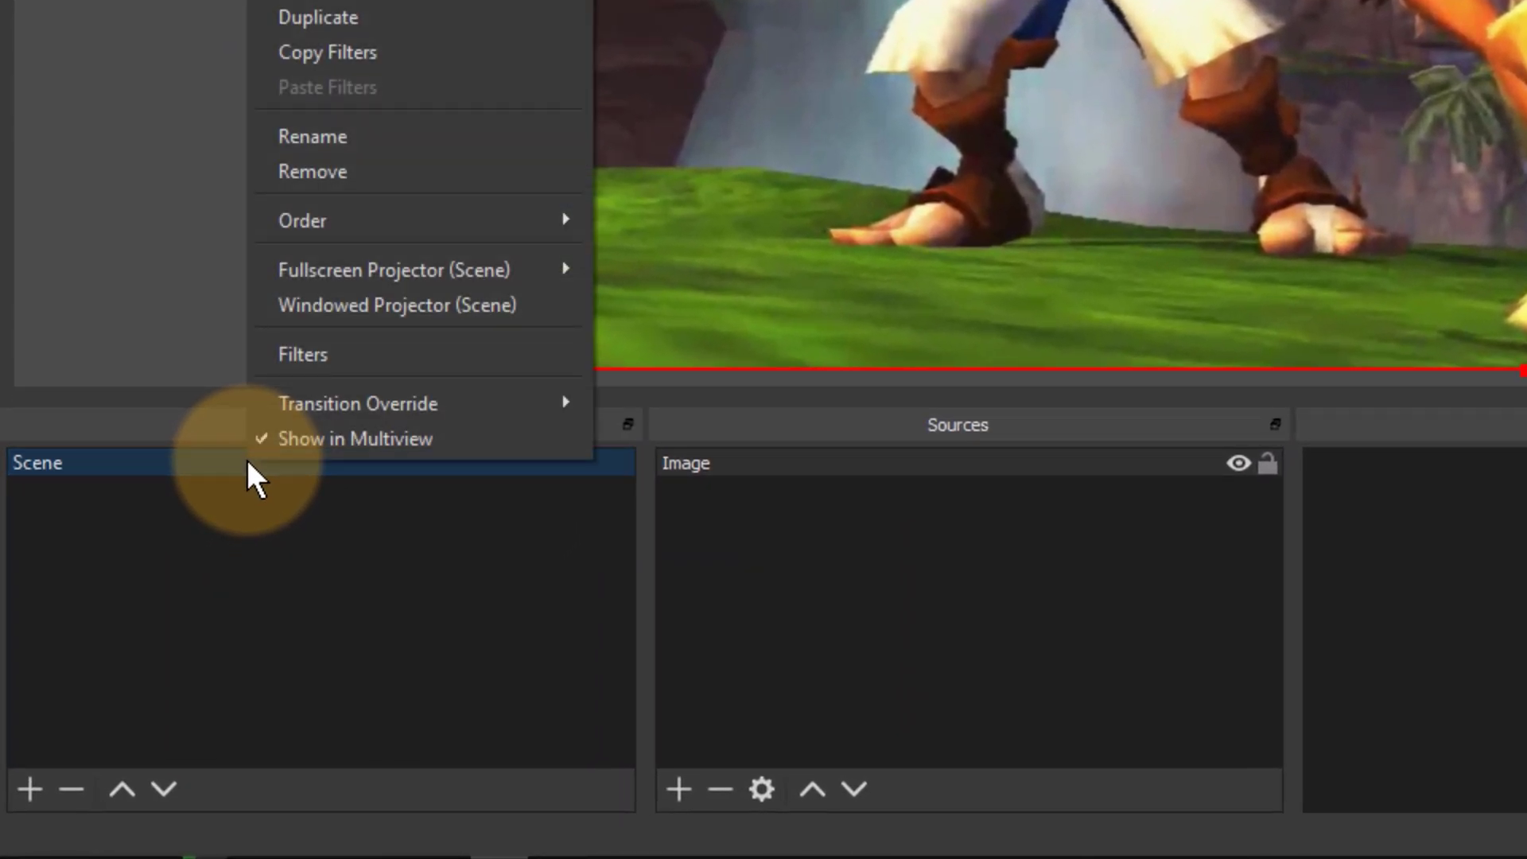
pyautogui.click(386, 137)
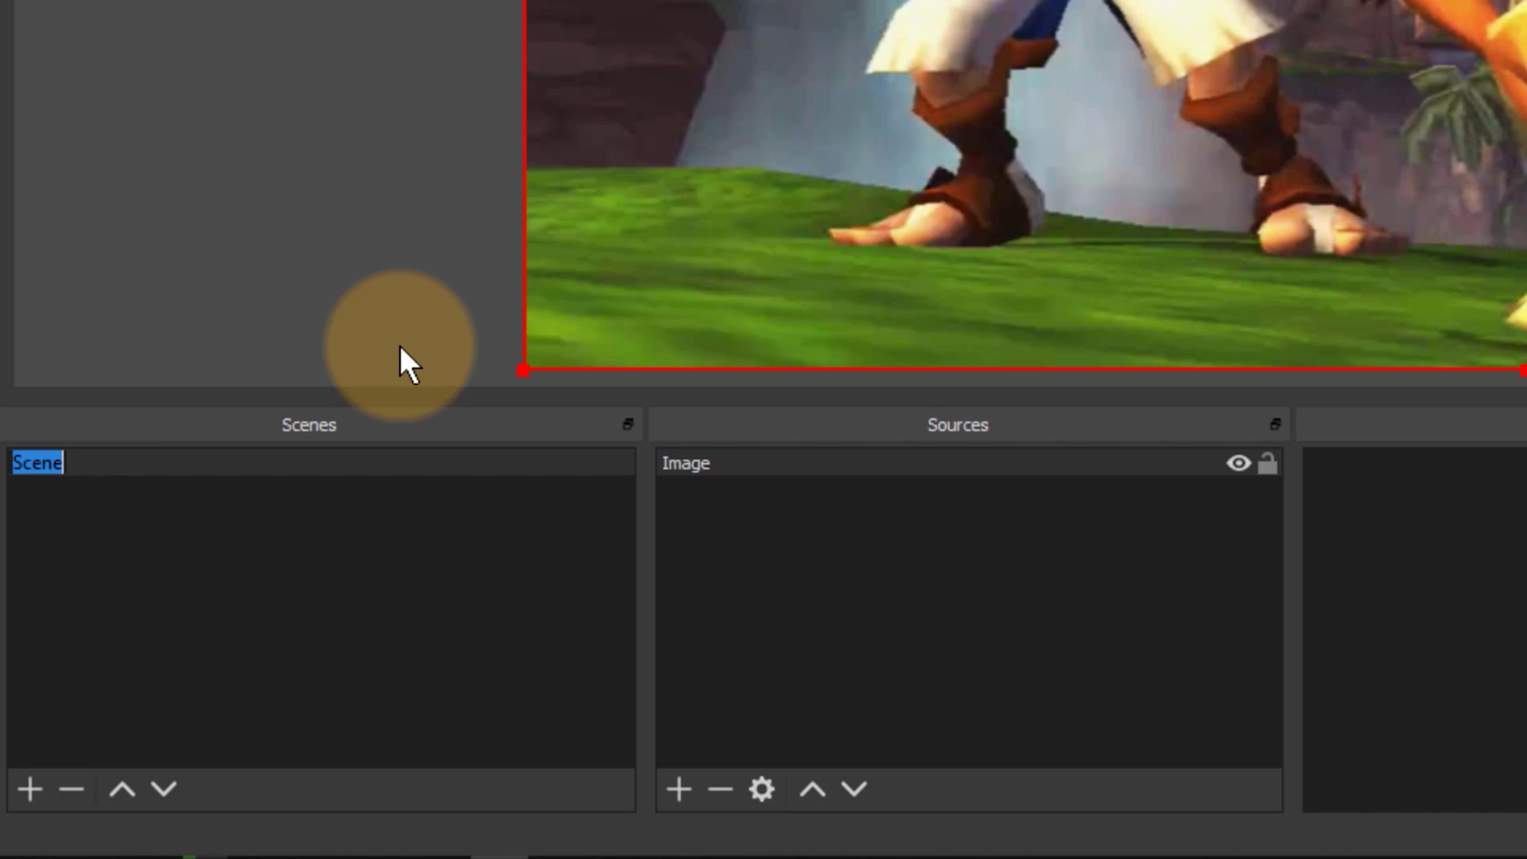
pyautogui.write('Statiuc')
pyautogui.press('BackSpace')
pyautogui.press('BackSpace')
pyautogui.press('BackSpace')
pyautogui.write('c Image')
pyautogui.press('Return')
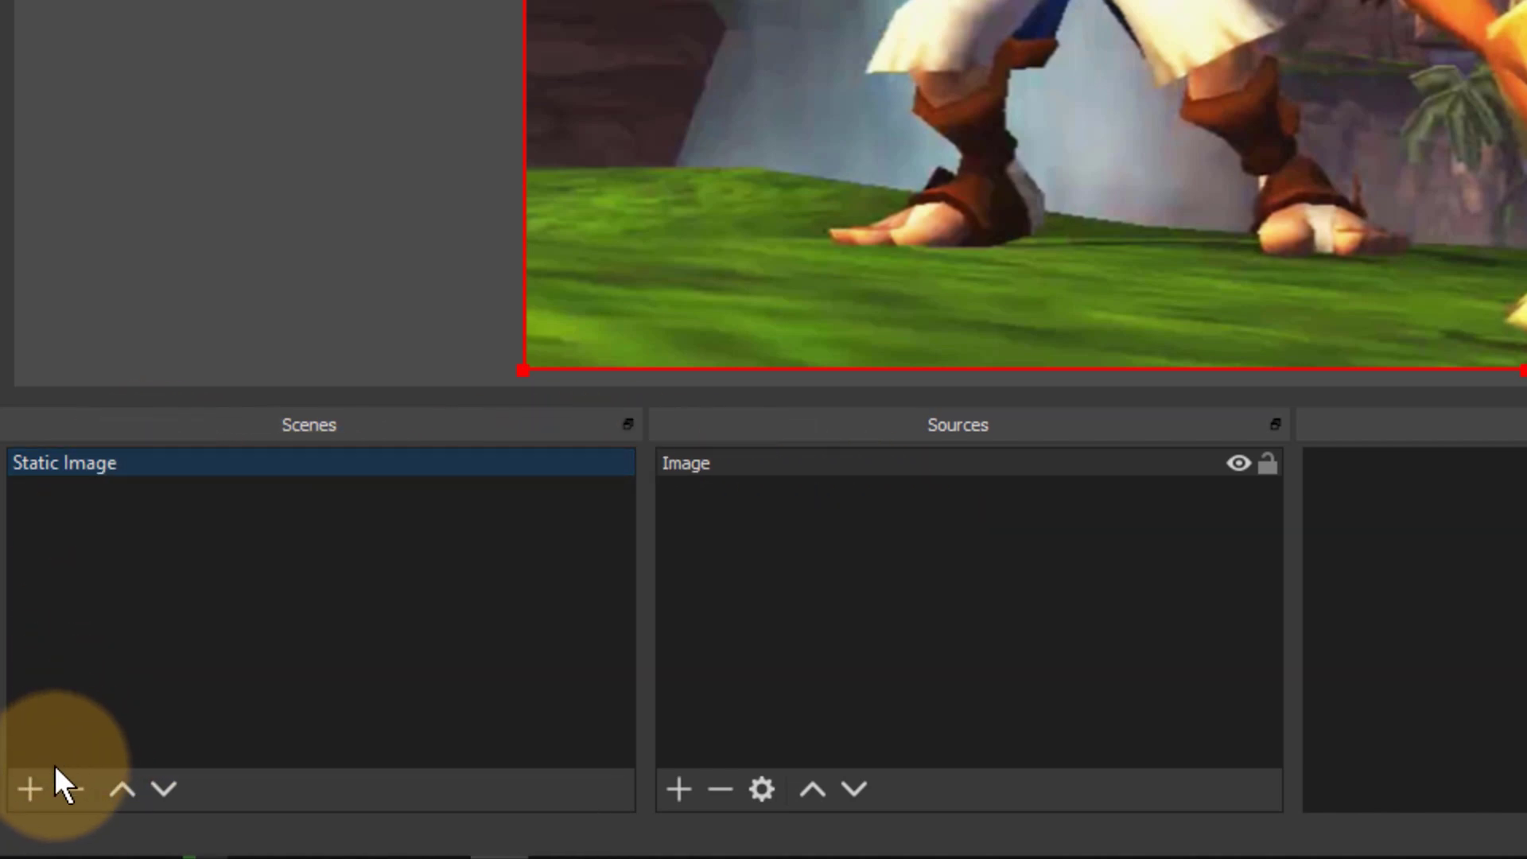
# Add a new empty scene named 'Moving Scene'
pyautogui.click(32, 789)
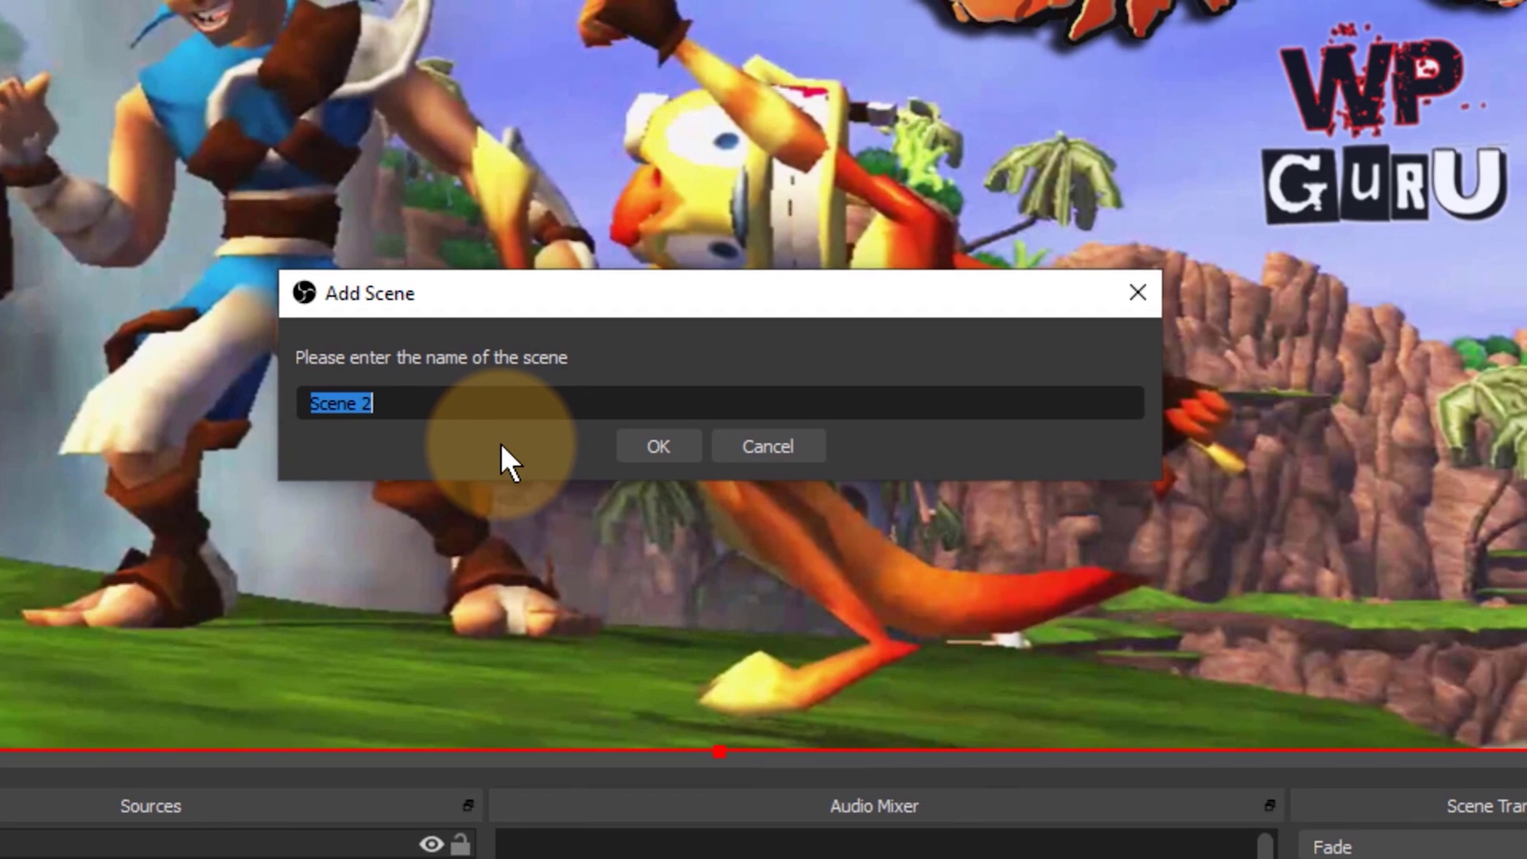
pyautogui.write('Moving S')
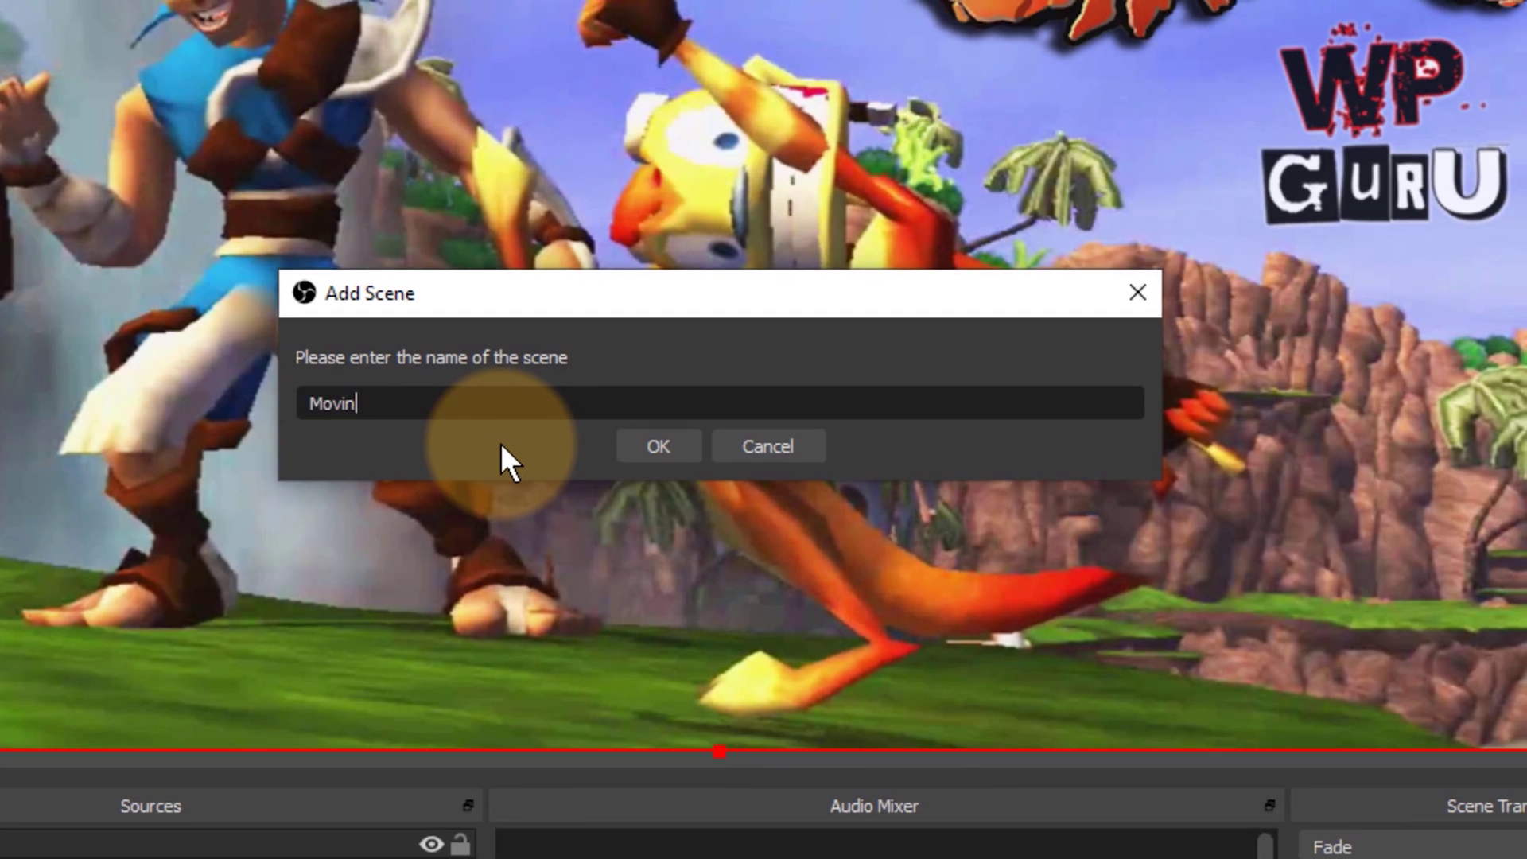
pyautogui.write('cene')
pyautogui.press('Return')
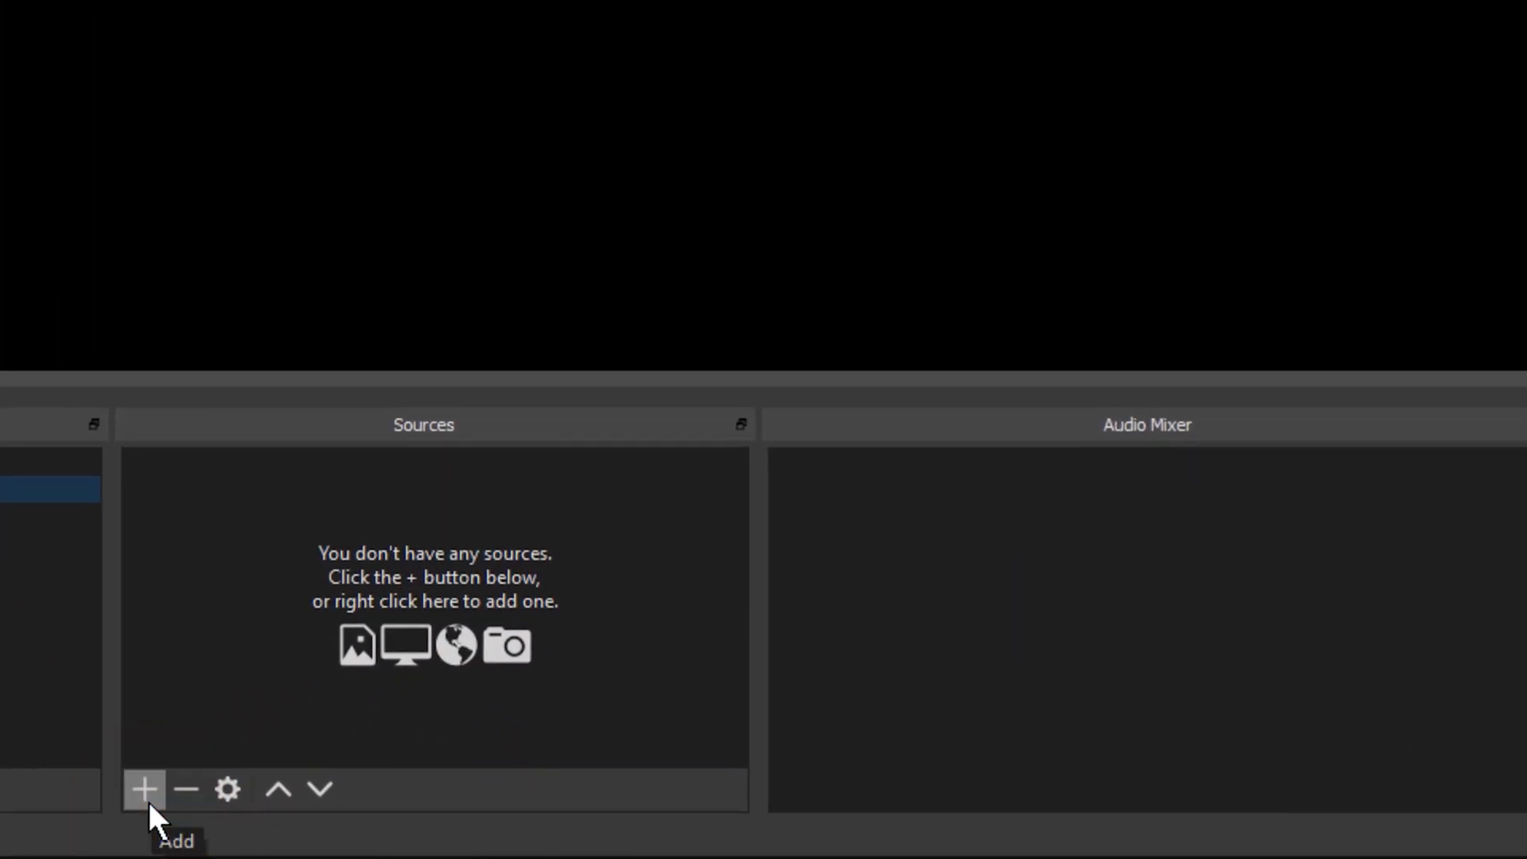
# Add a Media Source to Moving Scene playing bokeh-dots-background.mp4 from OBS Files
pyautogui.click(143, 789)
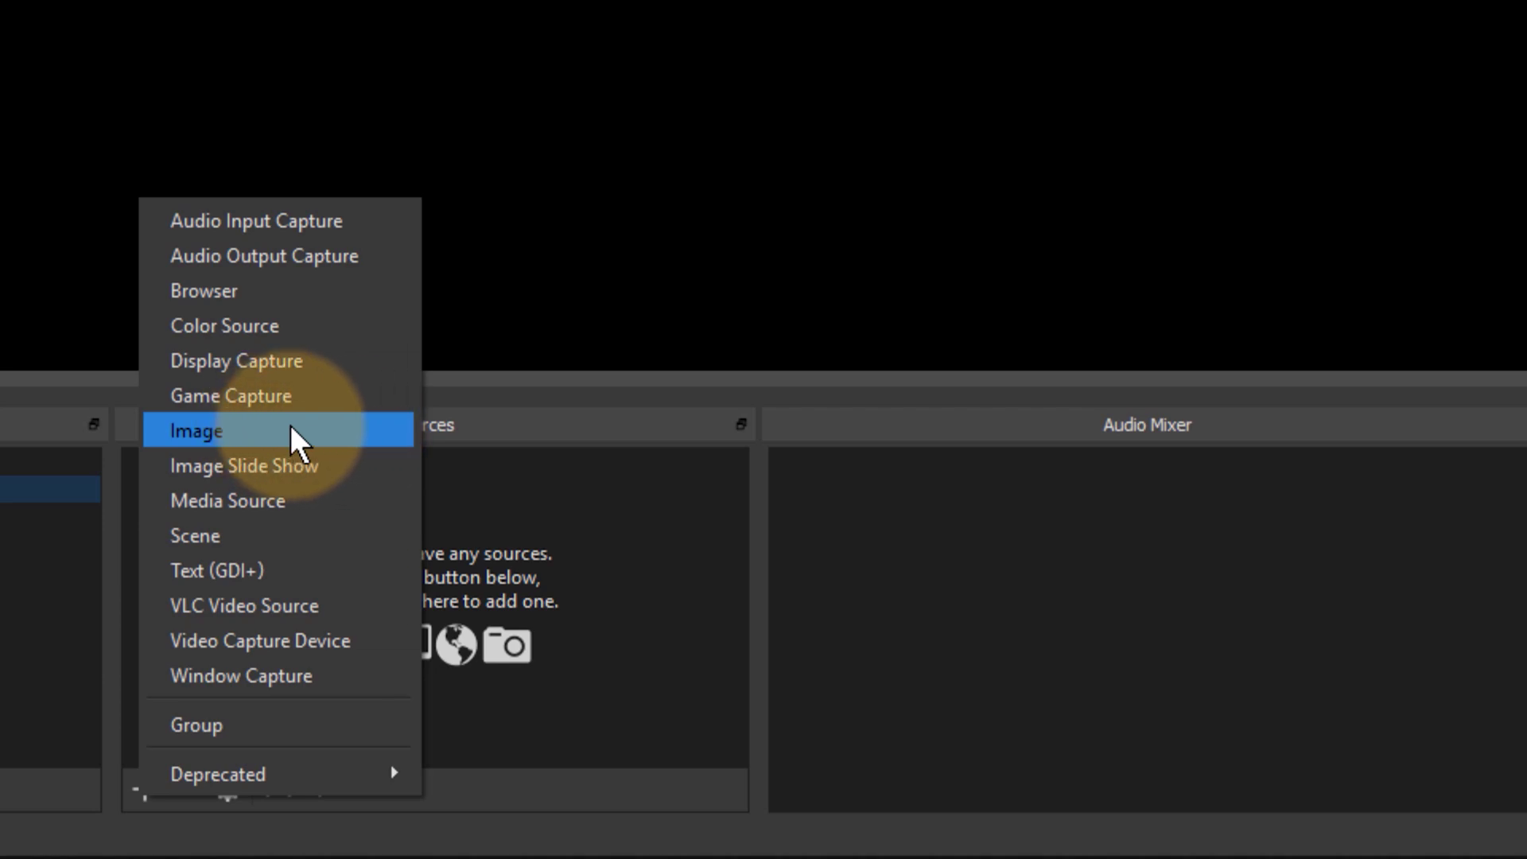
pyautogui.click(342, 503)
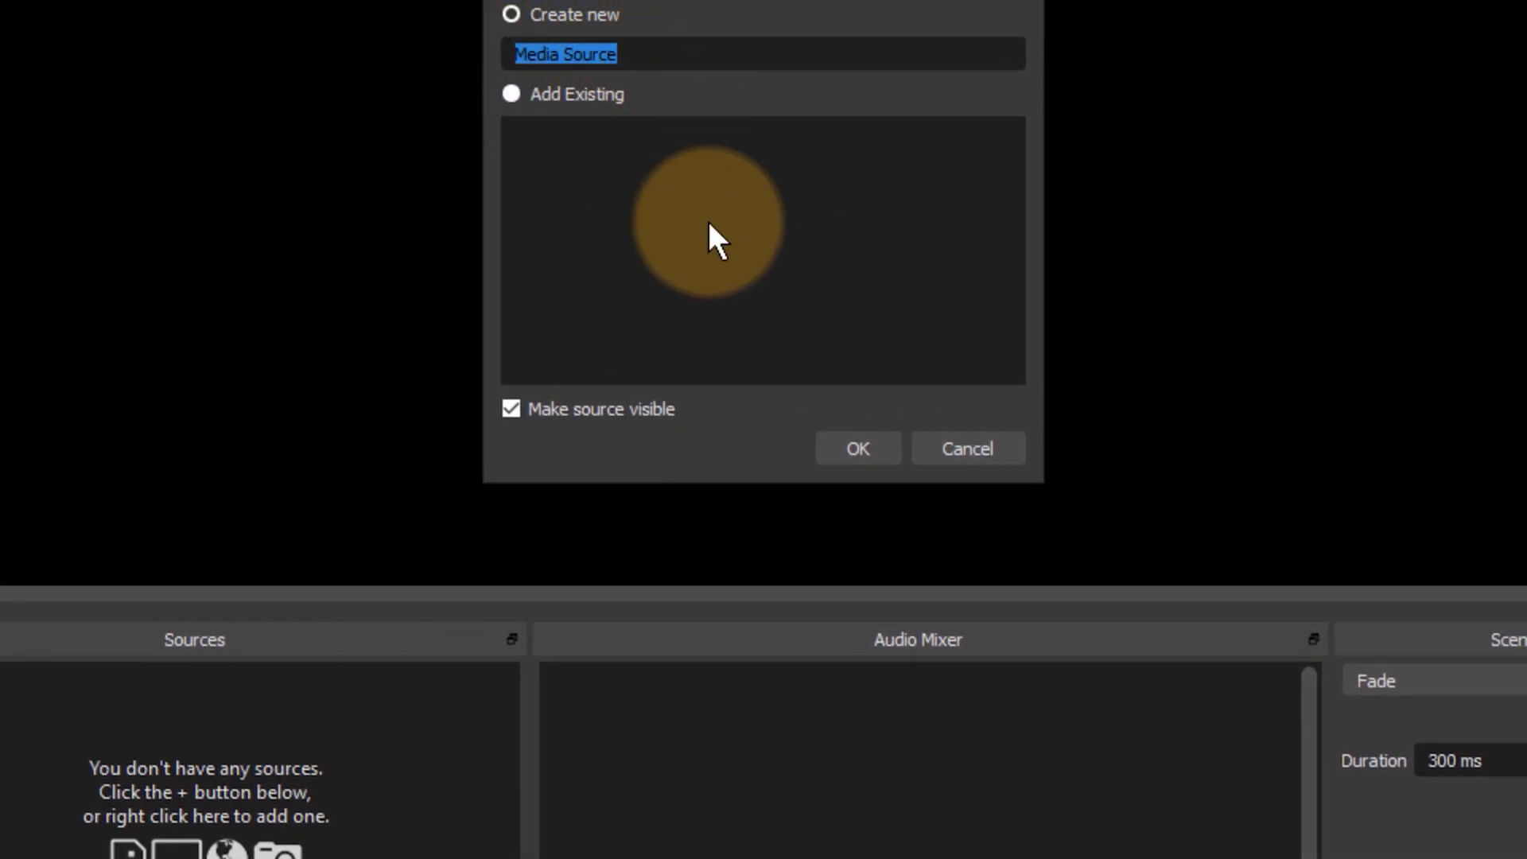
pyautogui.click(869, 444)
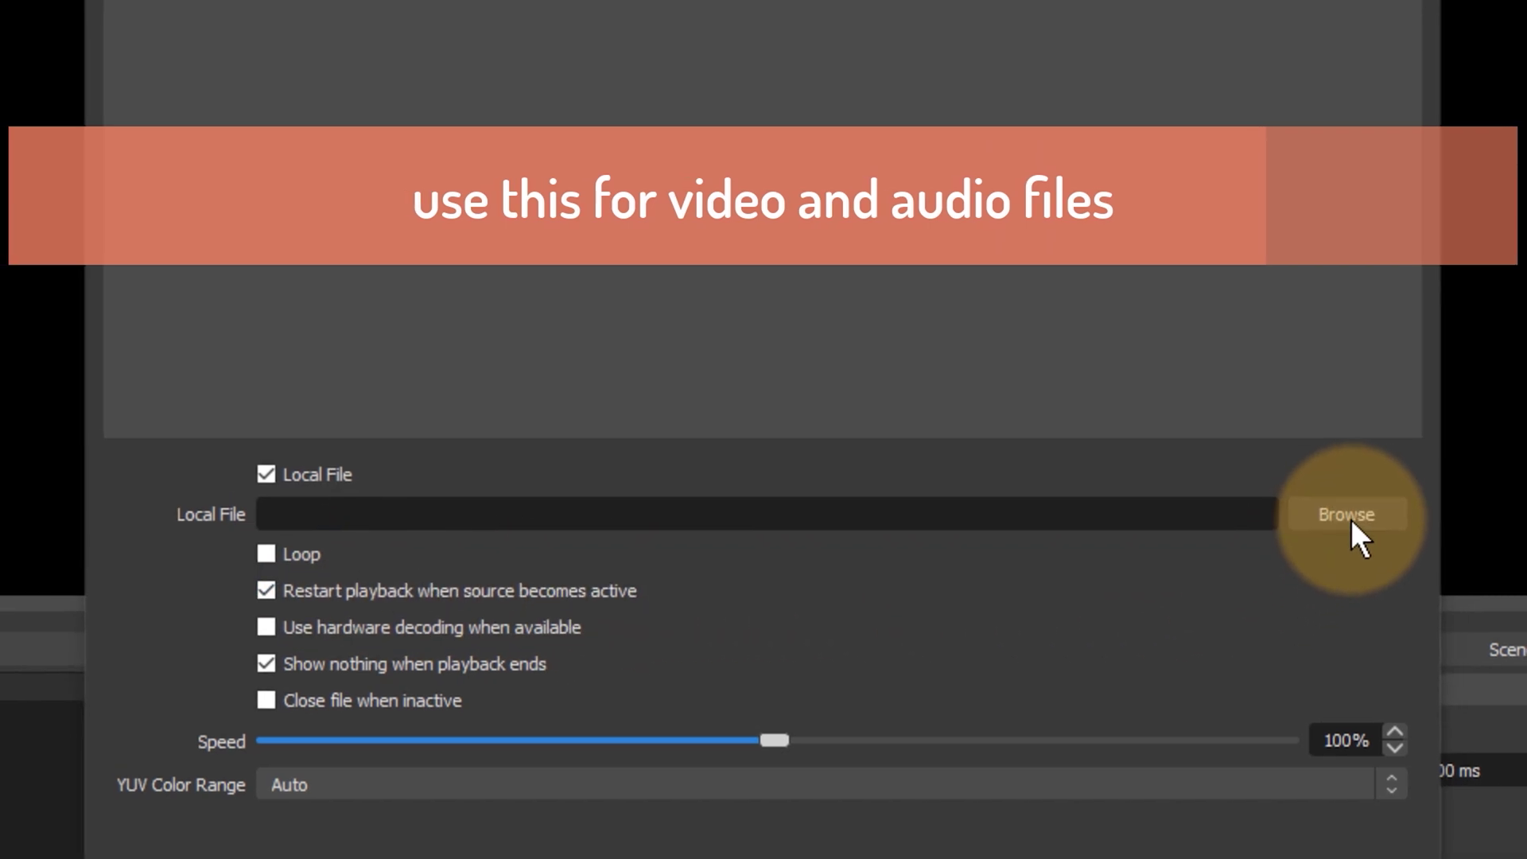
pyautogui.click(1352, 507)
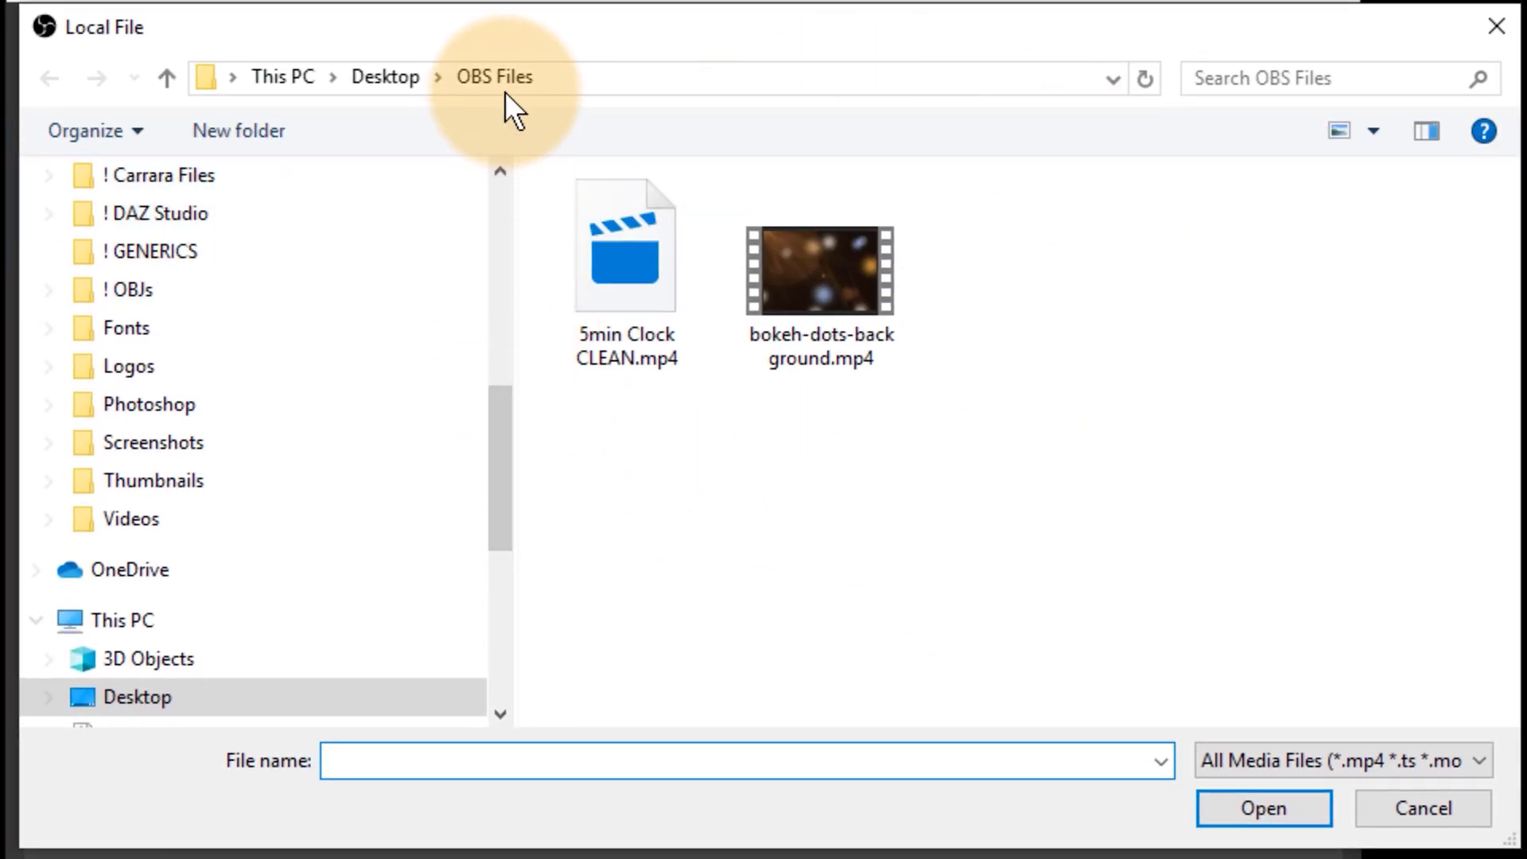
pyautogui.click(873, 288)
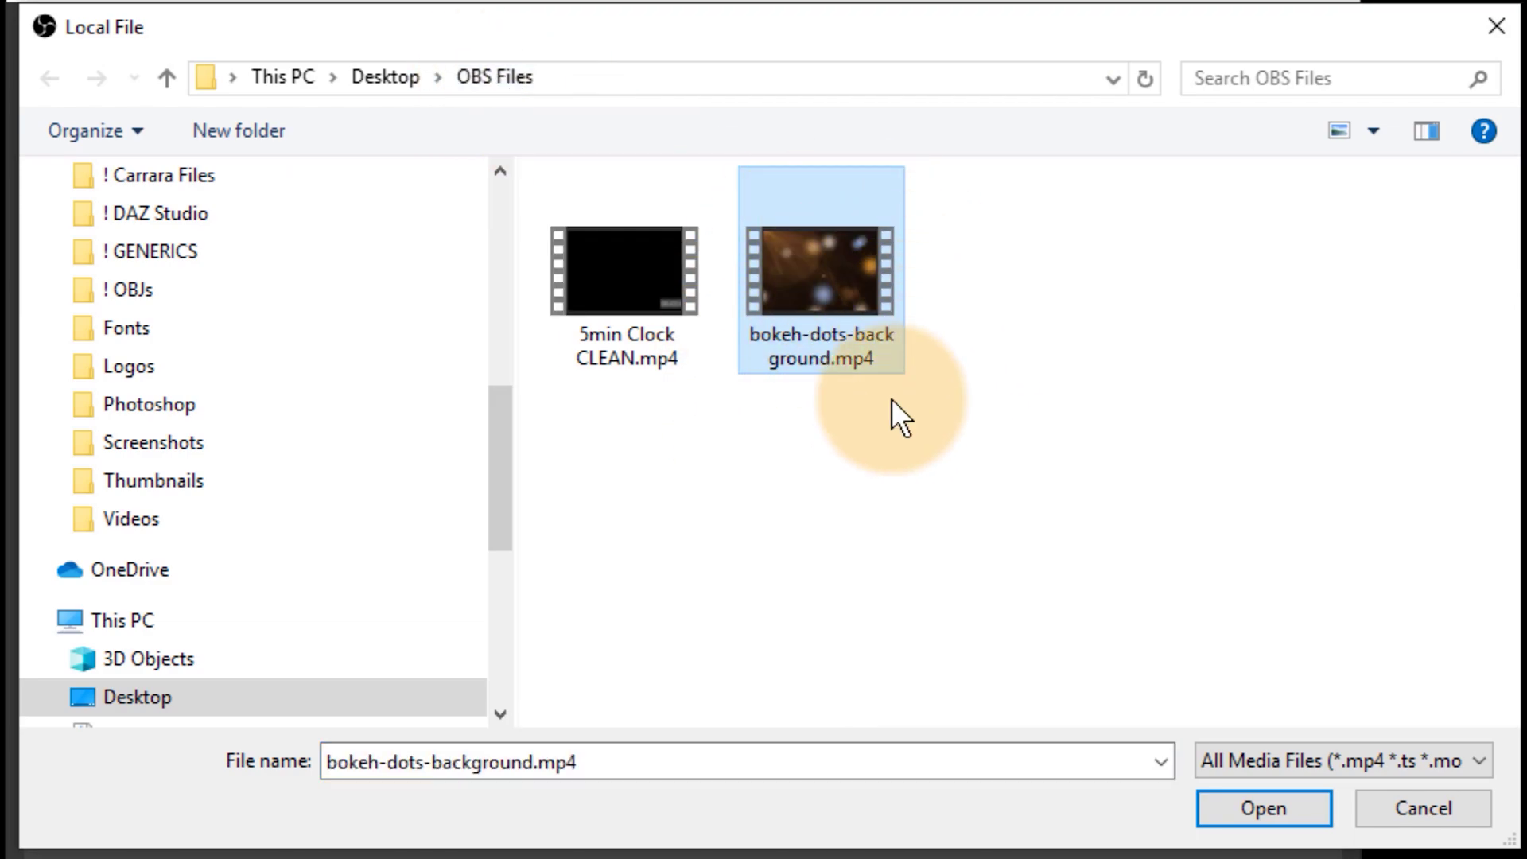
pyautogui.click(1264, 808)
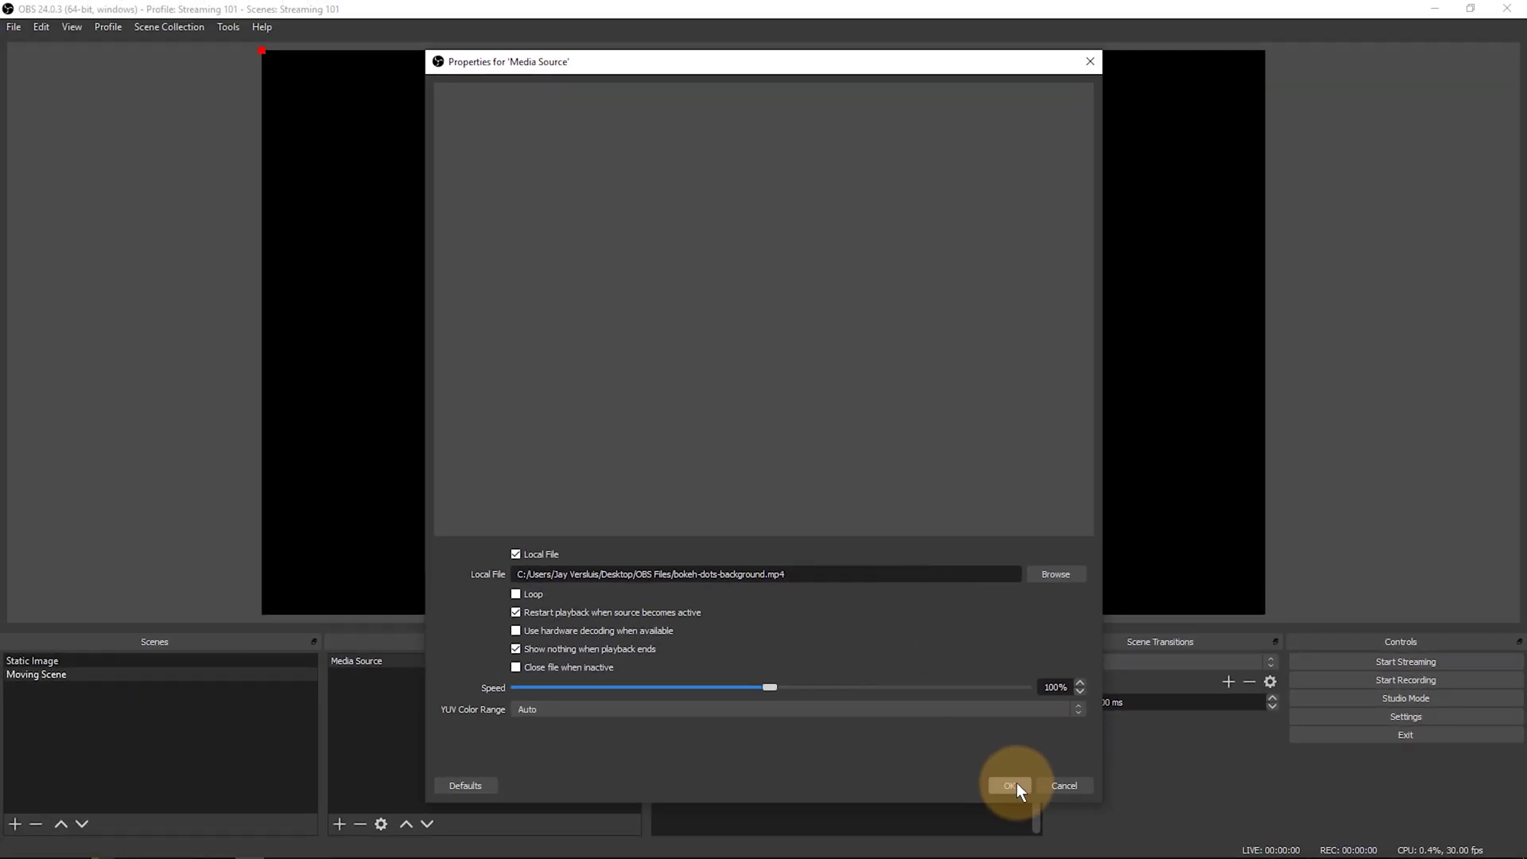
pyautogui.click(1010, 785)
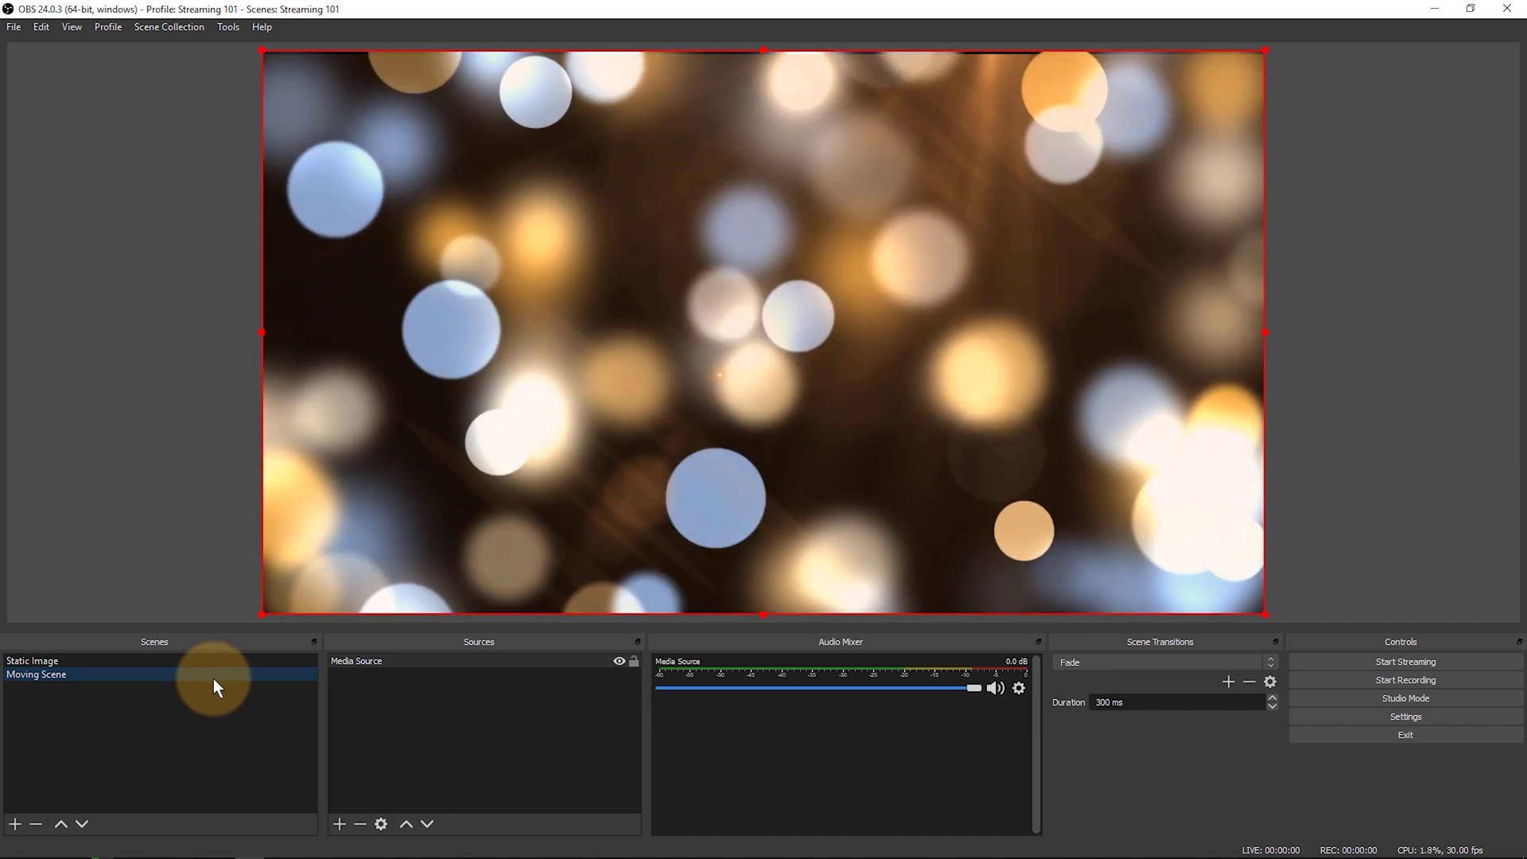
pyautogui.click(203, 659)
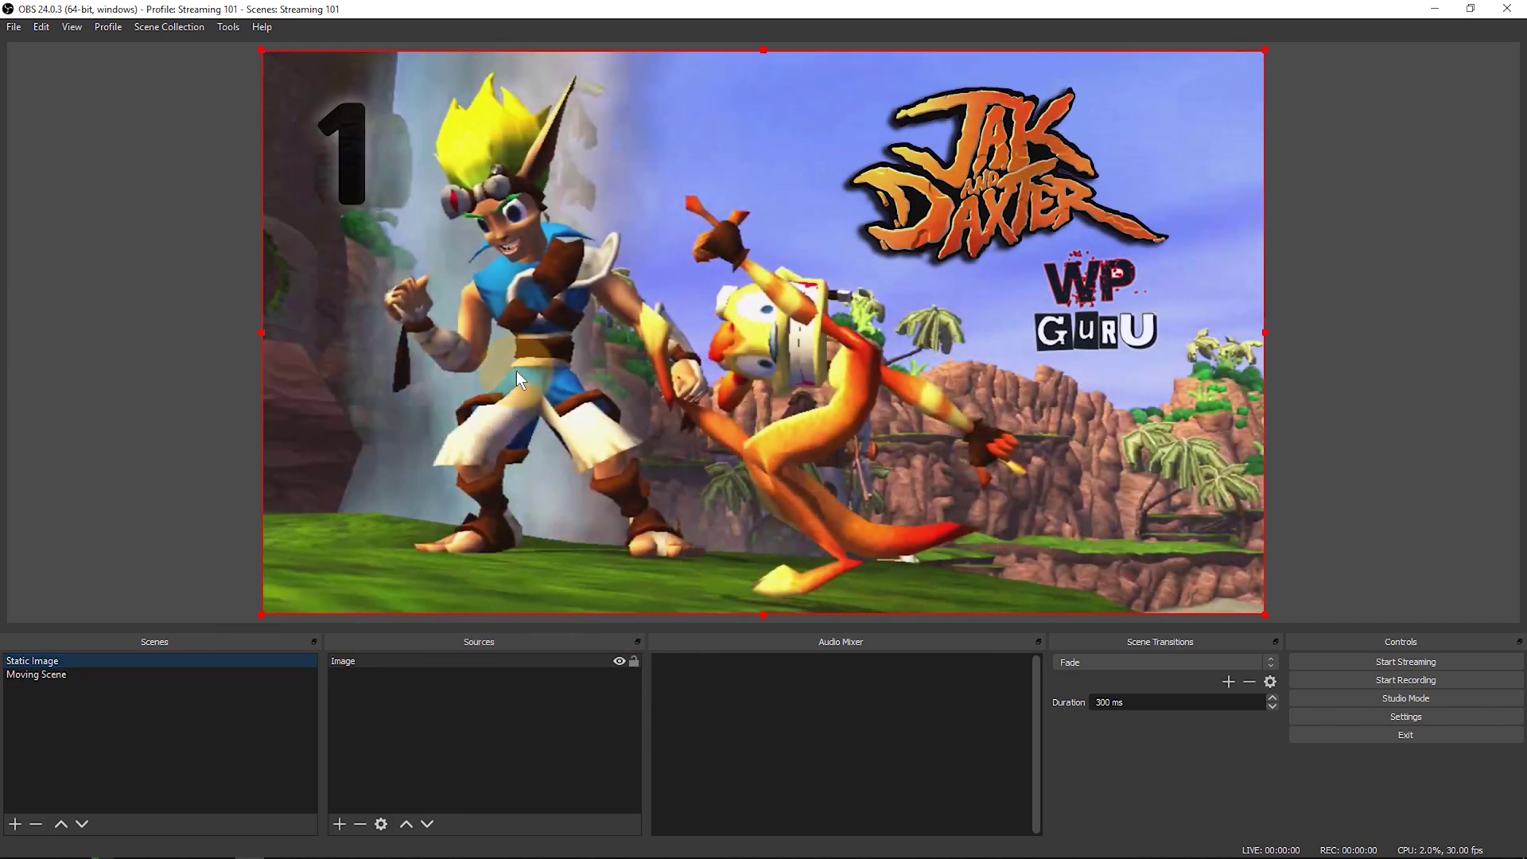
pyautogui.click(92, 674)
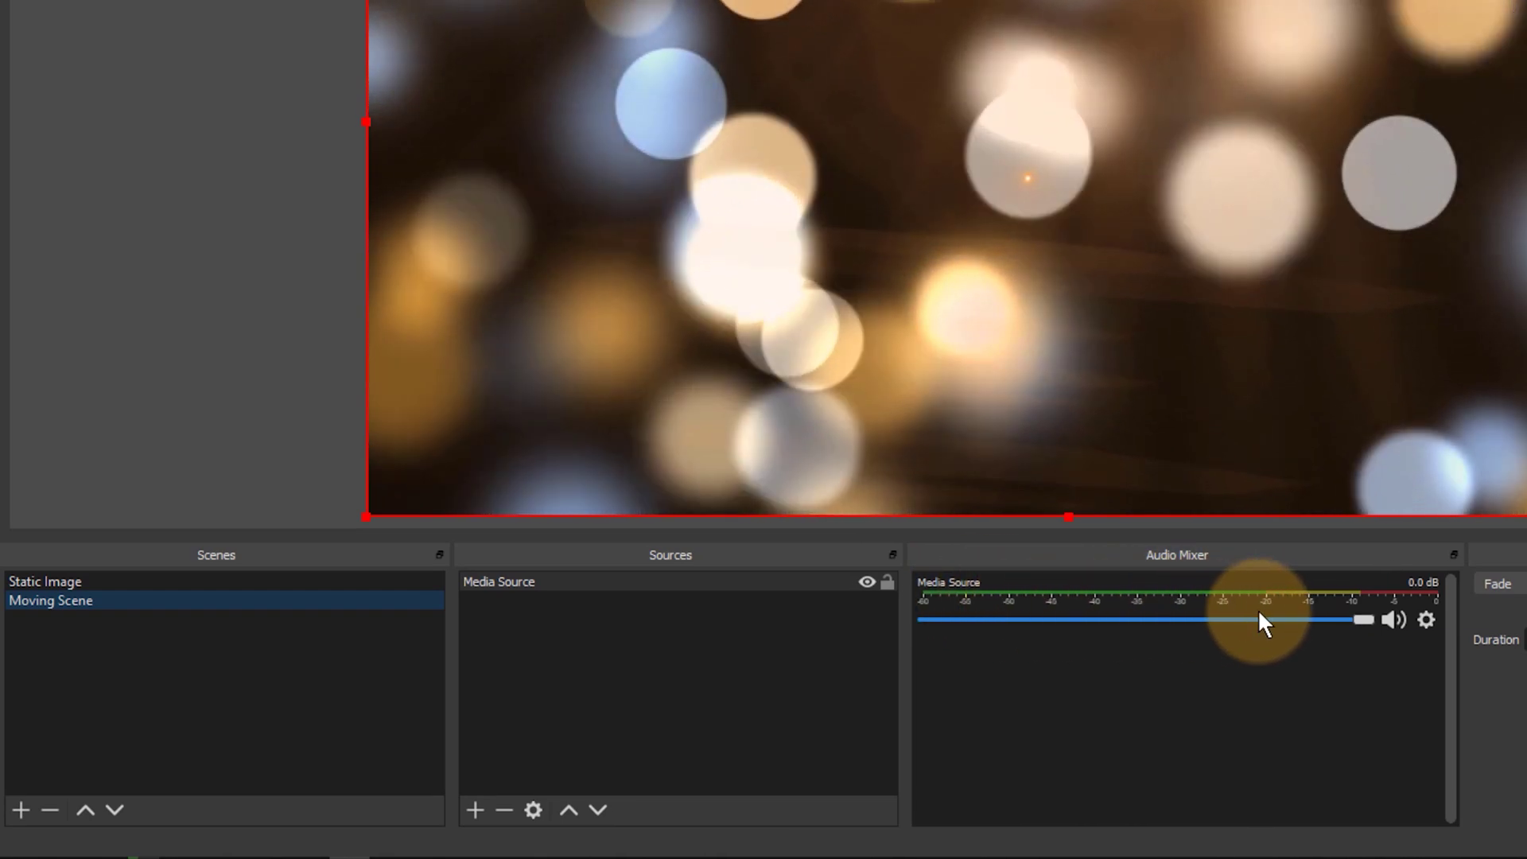
pyautogui.moveTo(1363, 621)
pyautogui.mouseDown()
pyautogui.moveTo(1061, 638)
pyautogui.moveTo(1386, 634)
pyautogui.mouseUp()
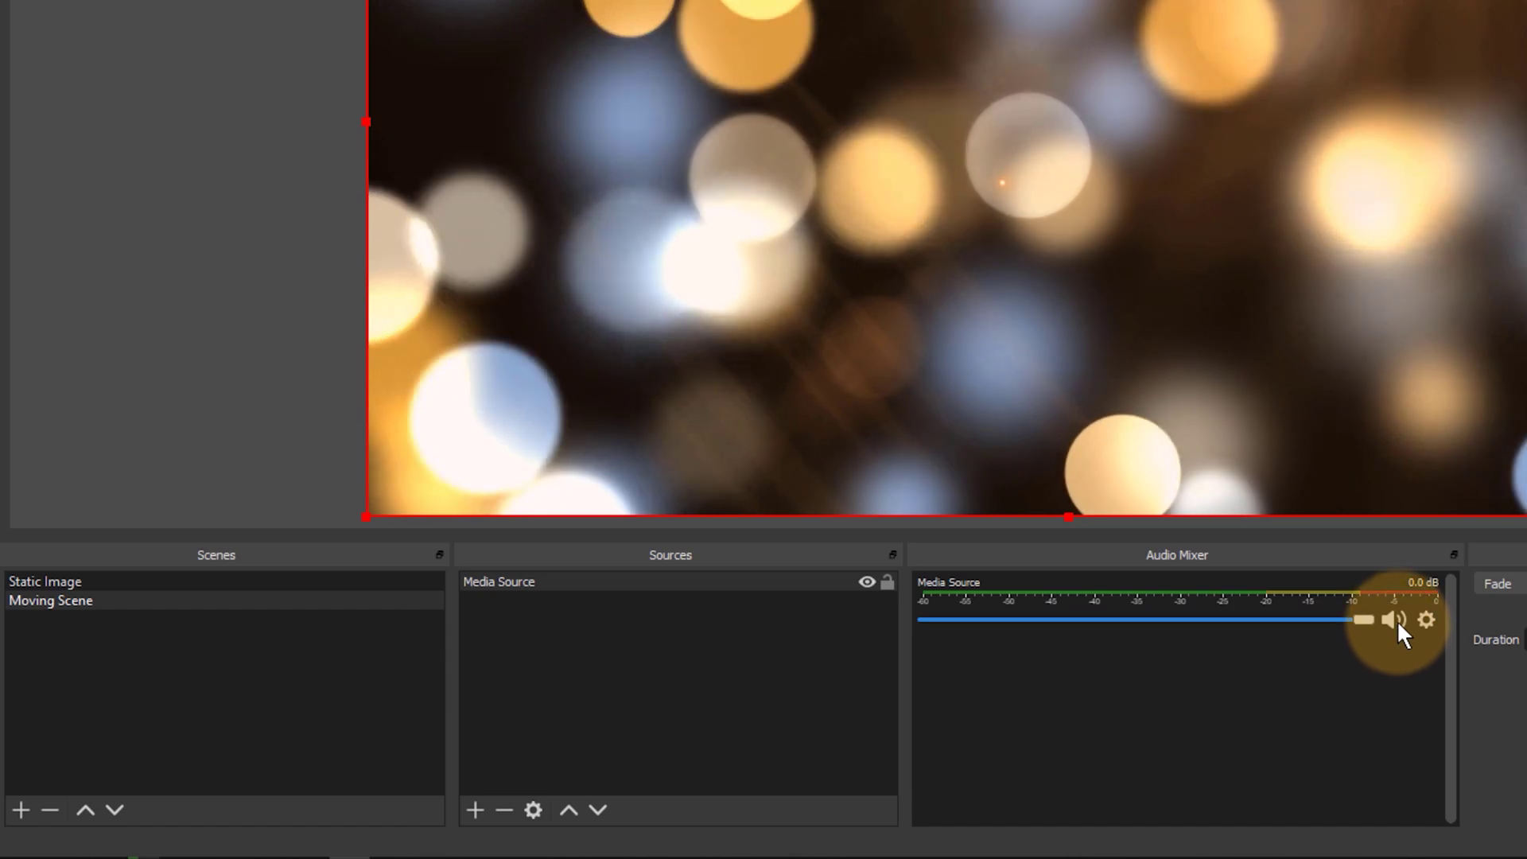
pyautogui.click(1393, 621)
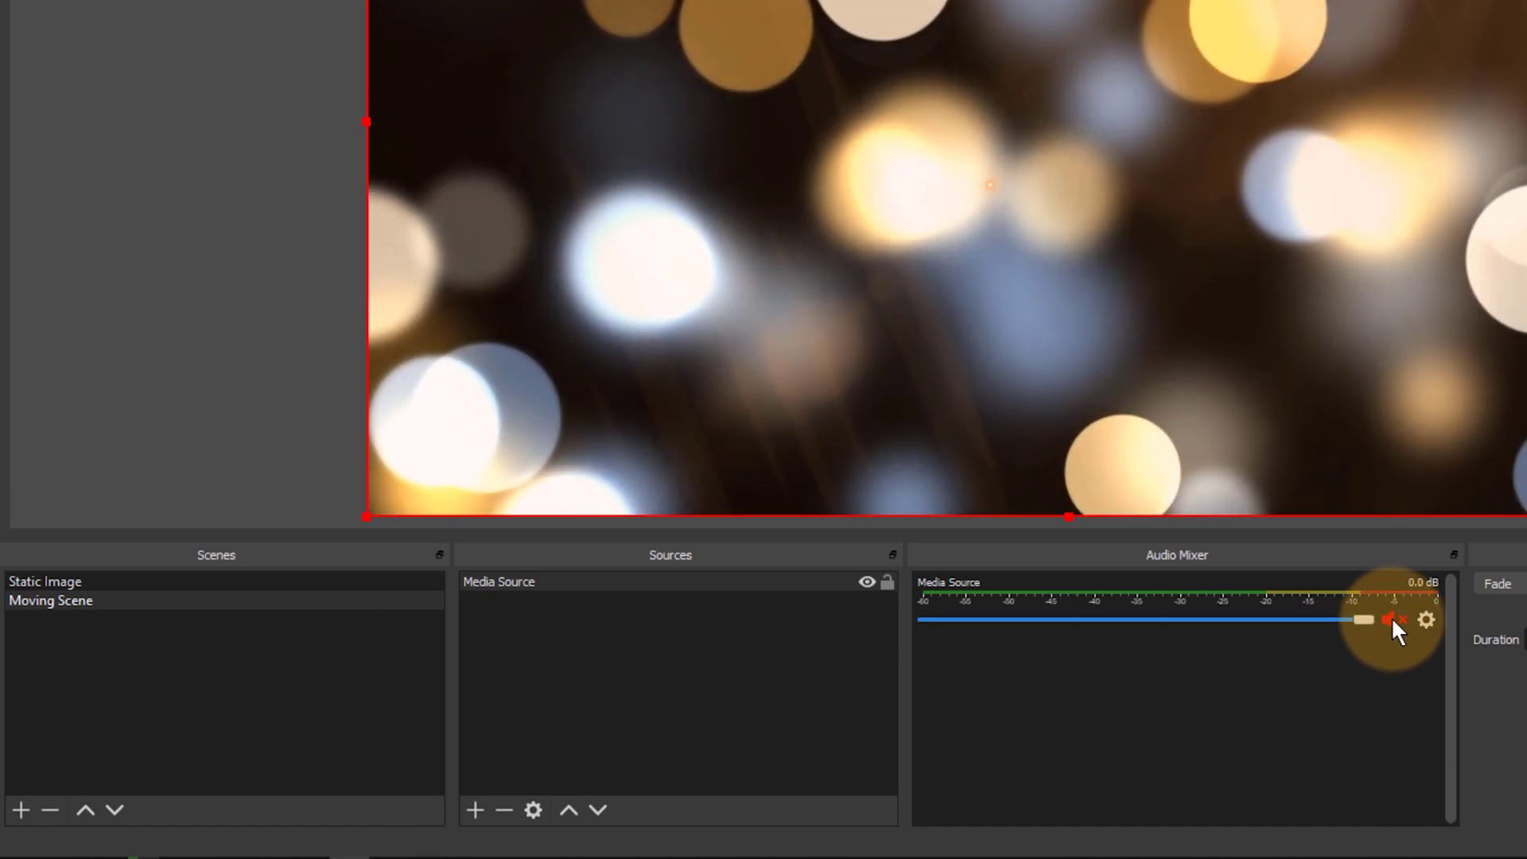
pyautogui.click(1393, 621)
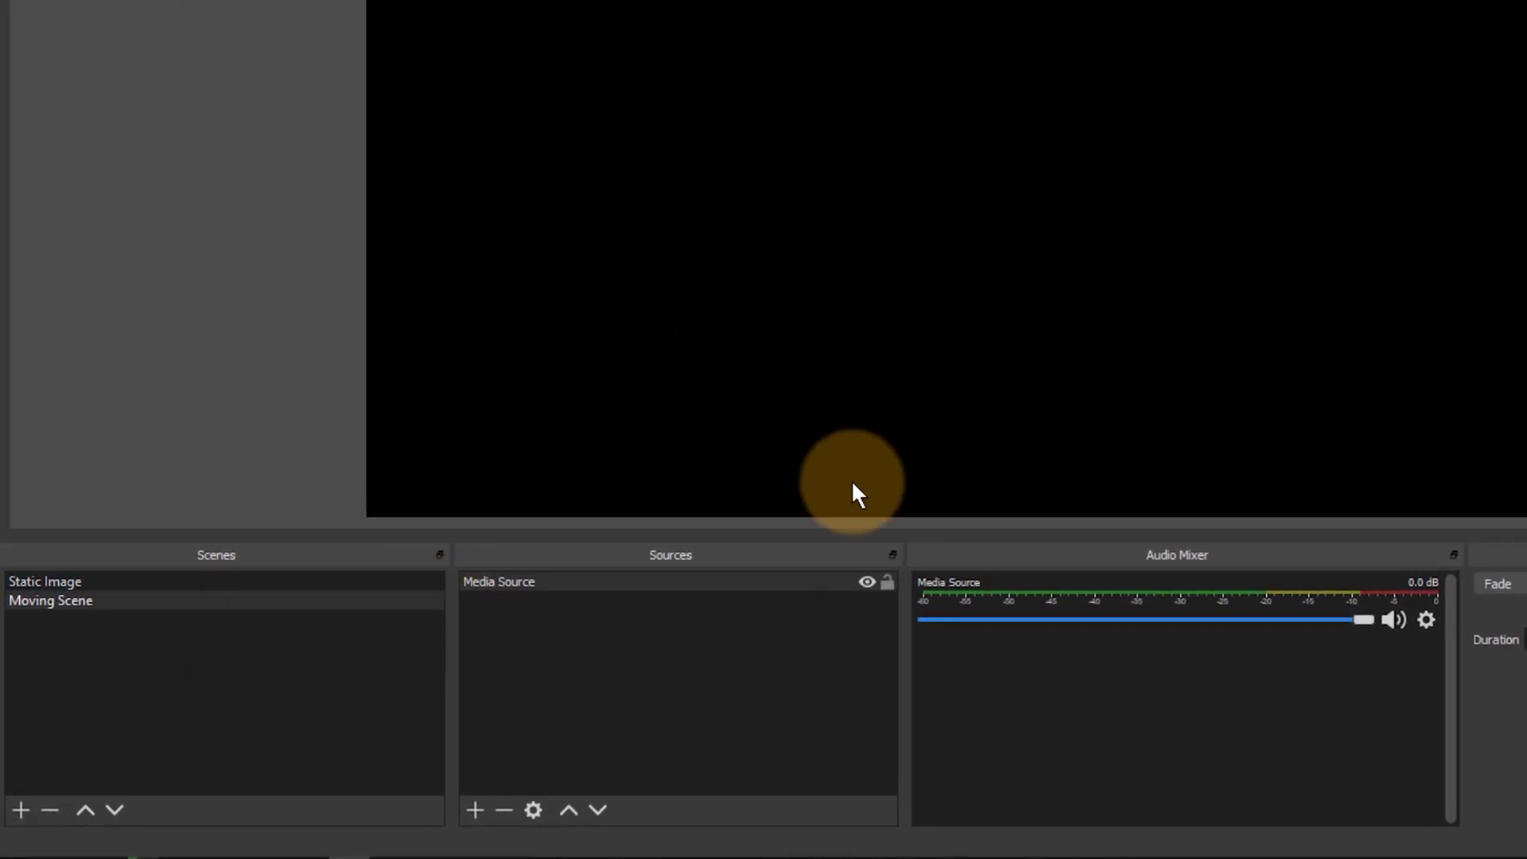
# In the bokeh media source properties, keep Loop, disable Restart playback, enable hardware decoding, and keep video visible after playback
pyautogui.rightClick(585, 593)
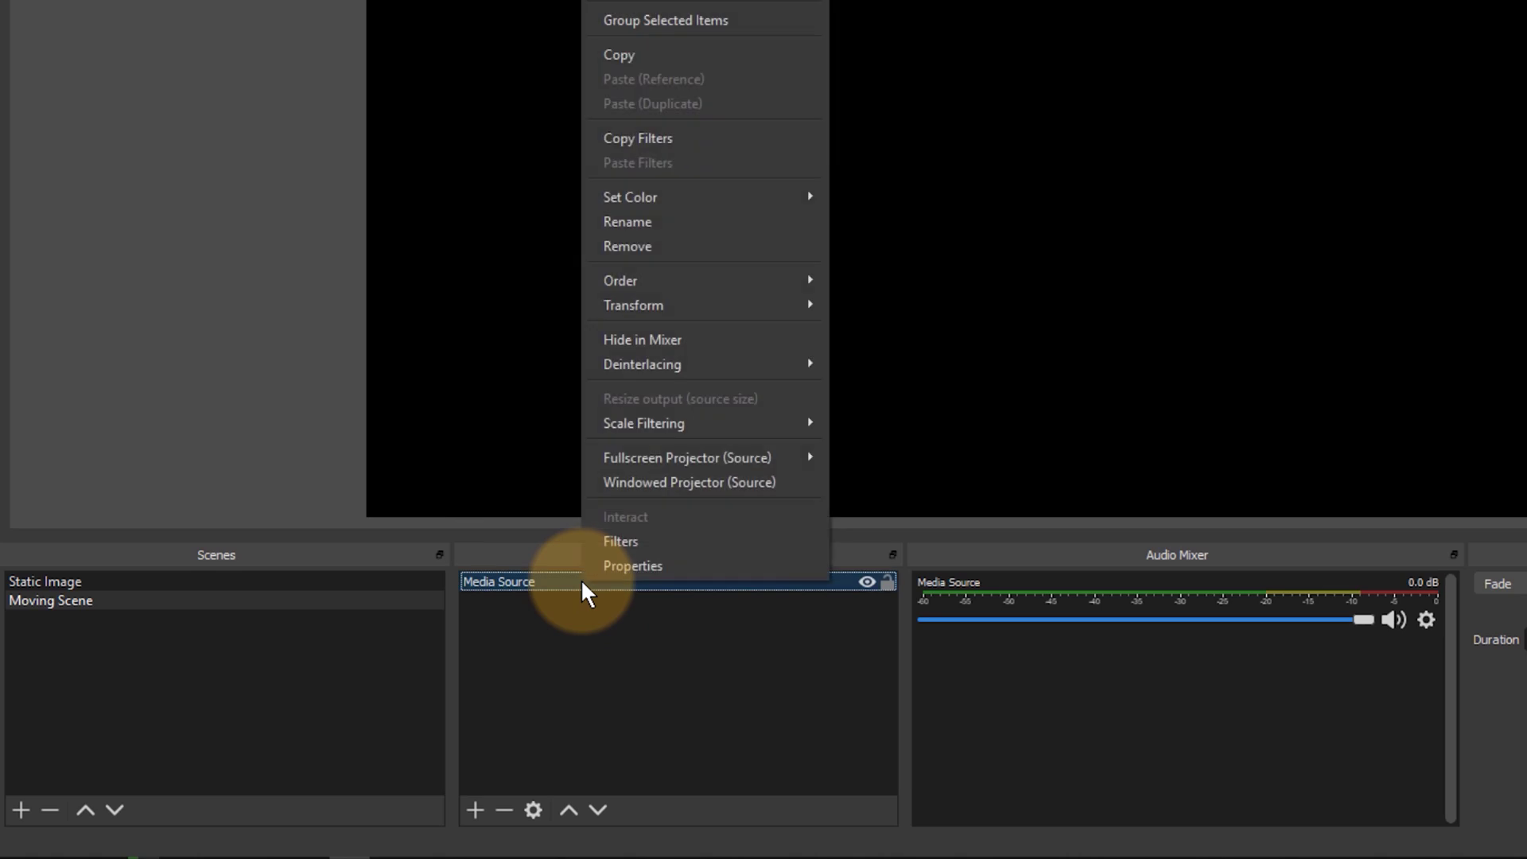
pyautogui.click(642, 564)
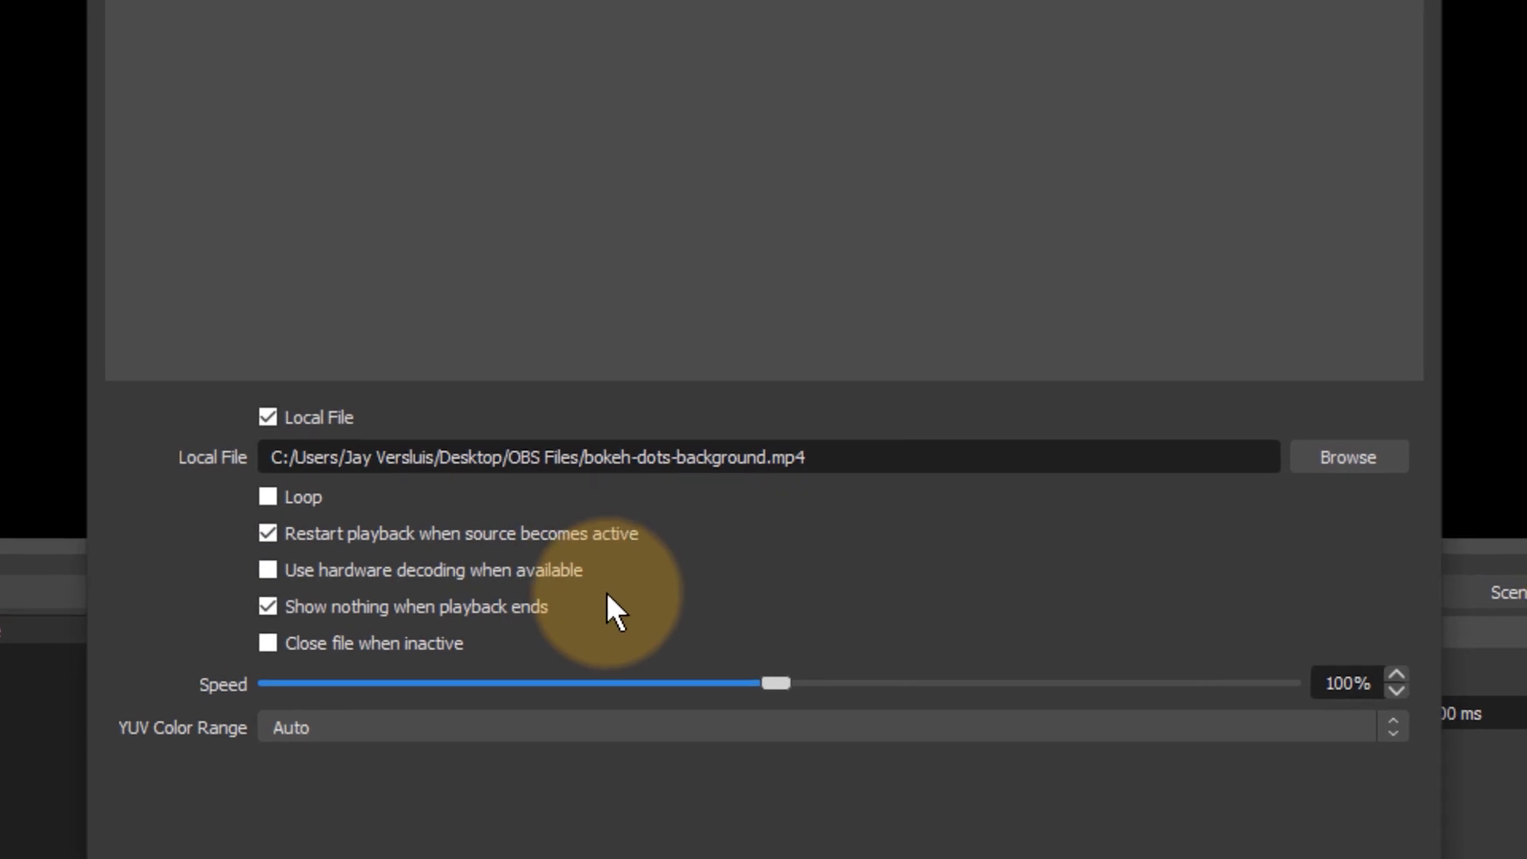
pyautogui.click(299, 501)
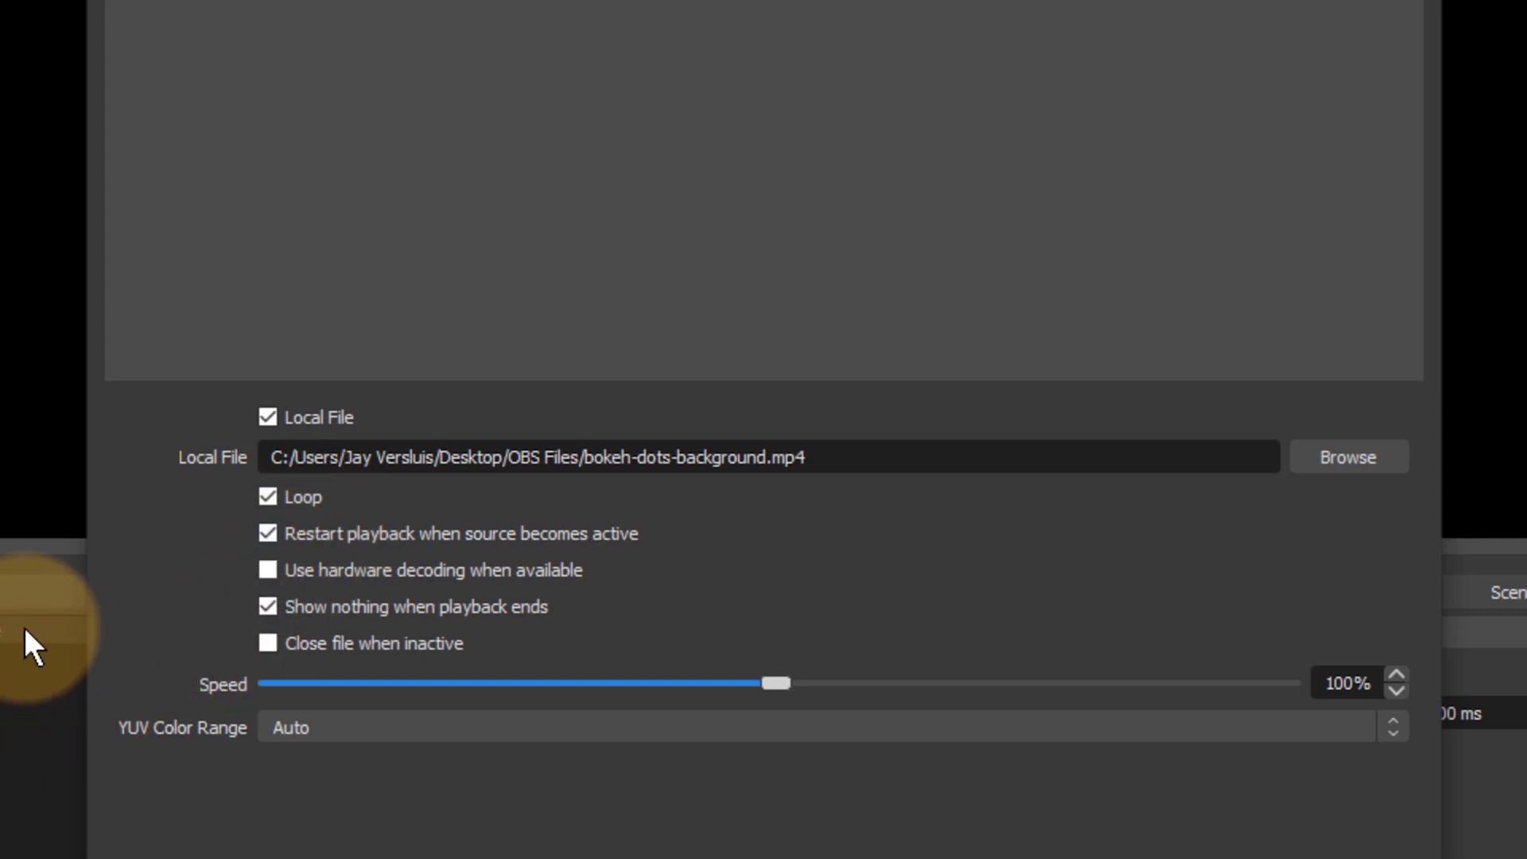
pyautogui.click(268, 533)
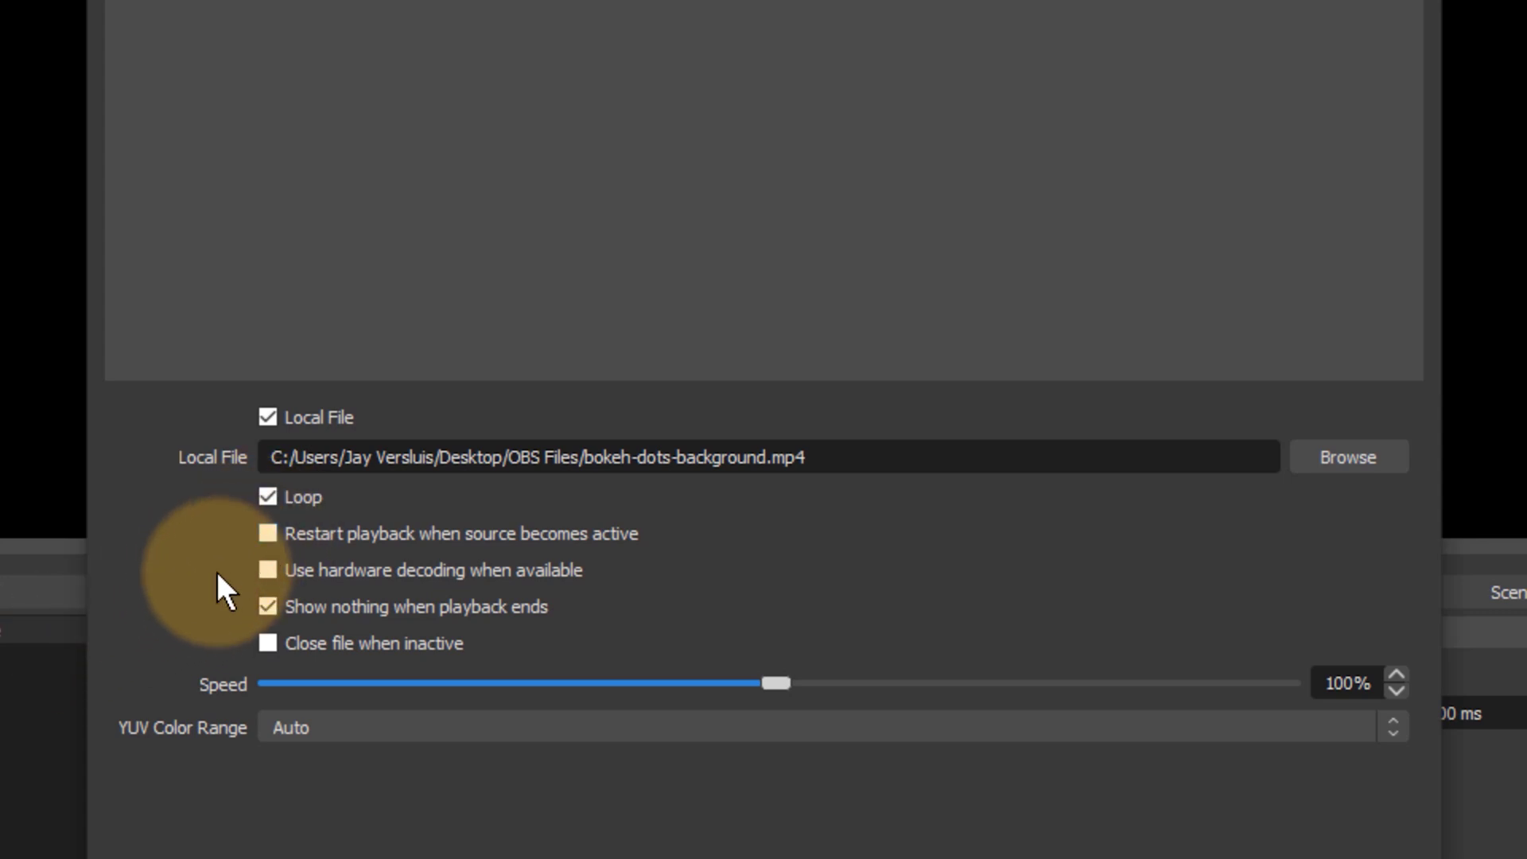
pyautogui.click(318, 570)
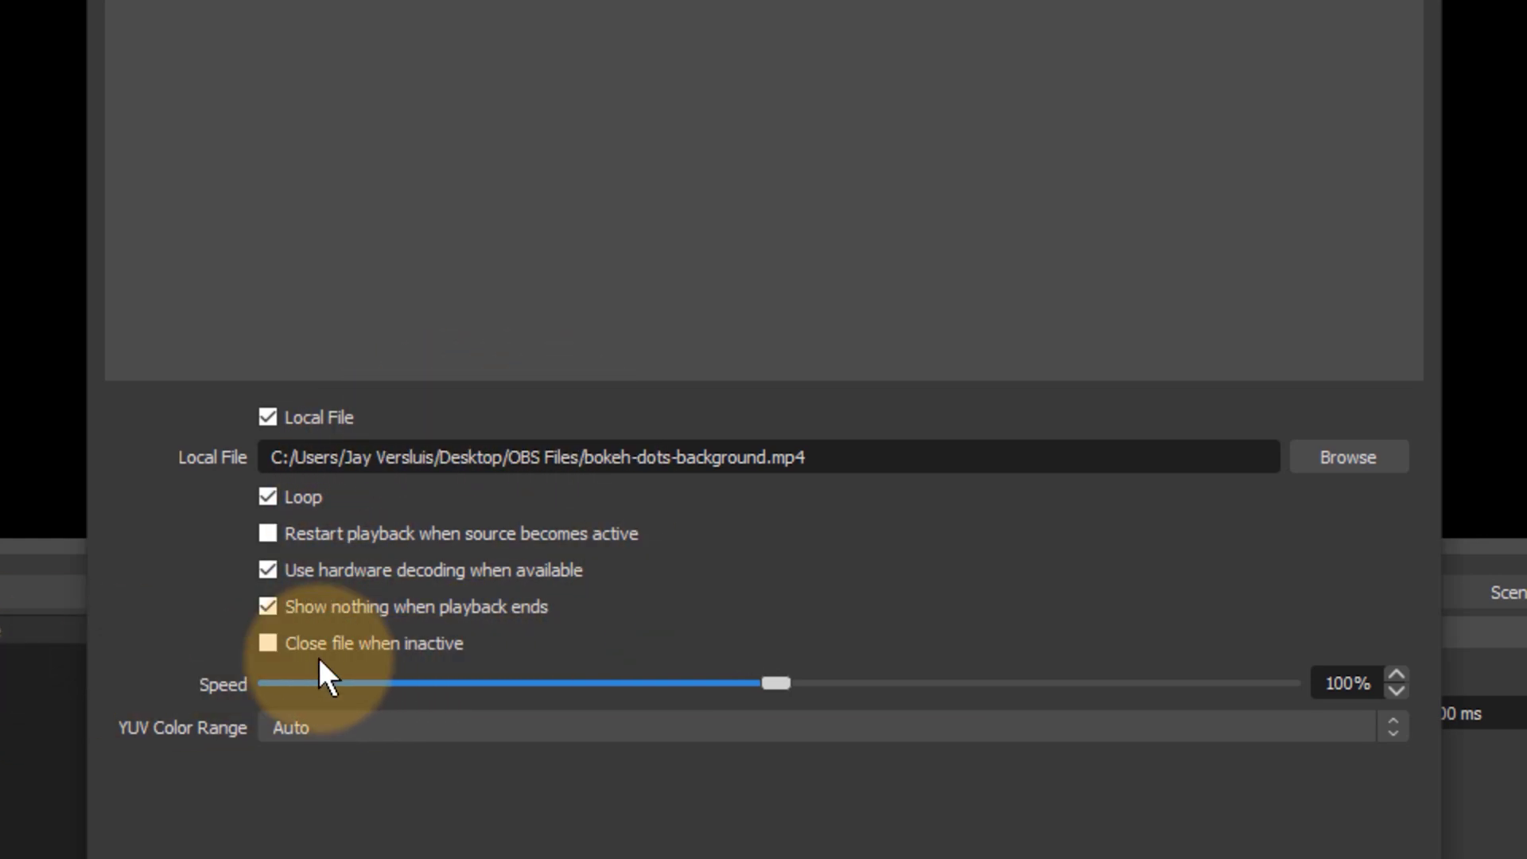
pyautogui.moveTo(346, 648)
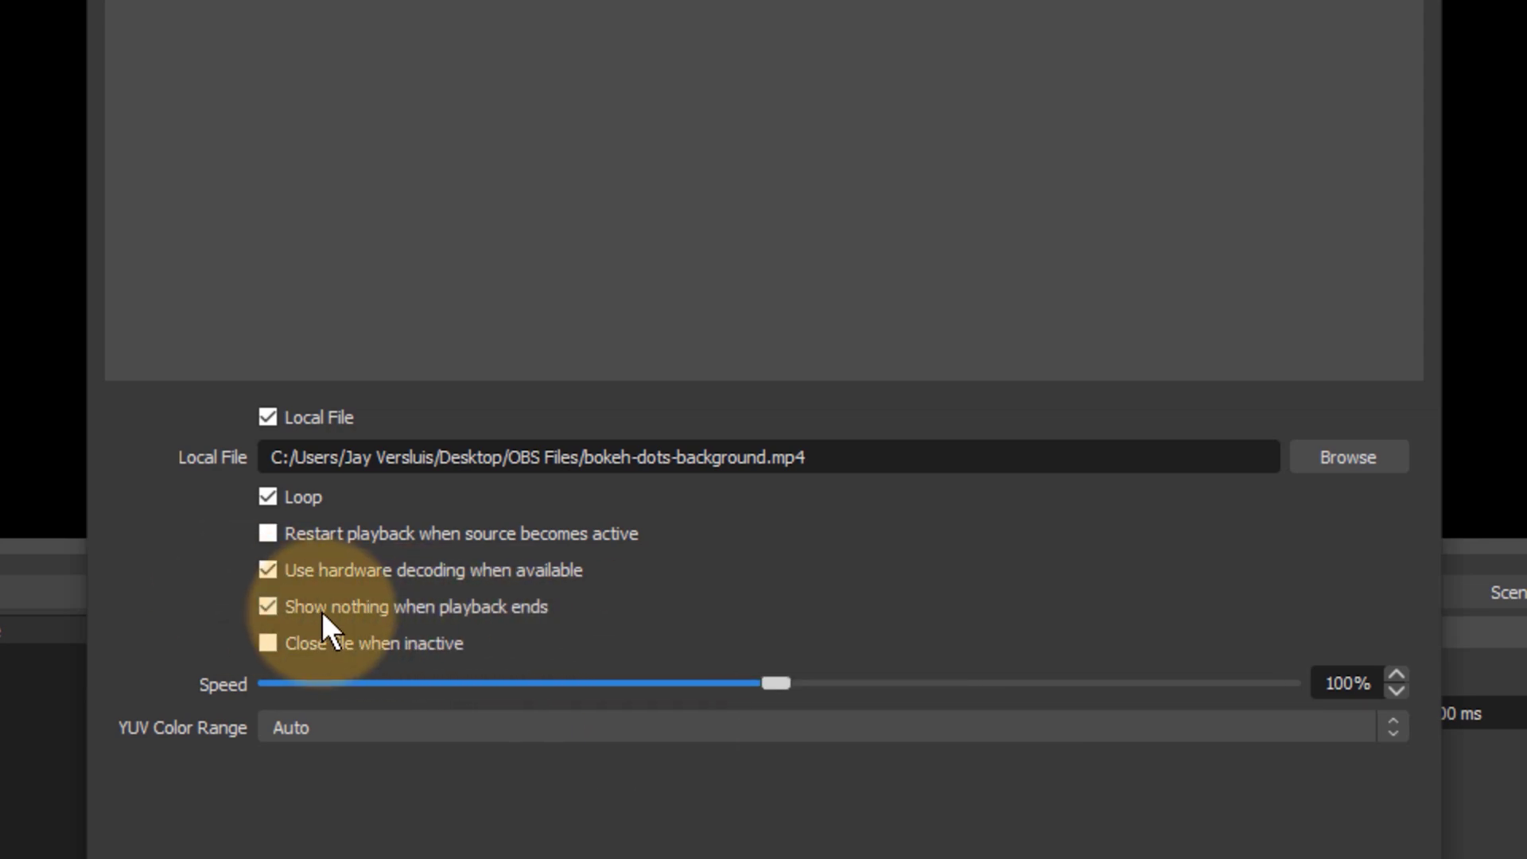
pyautogui.click(268, 607)
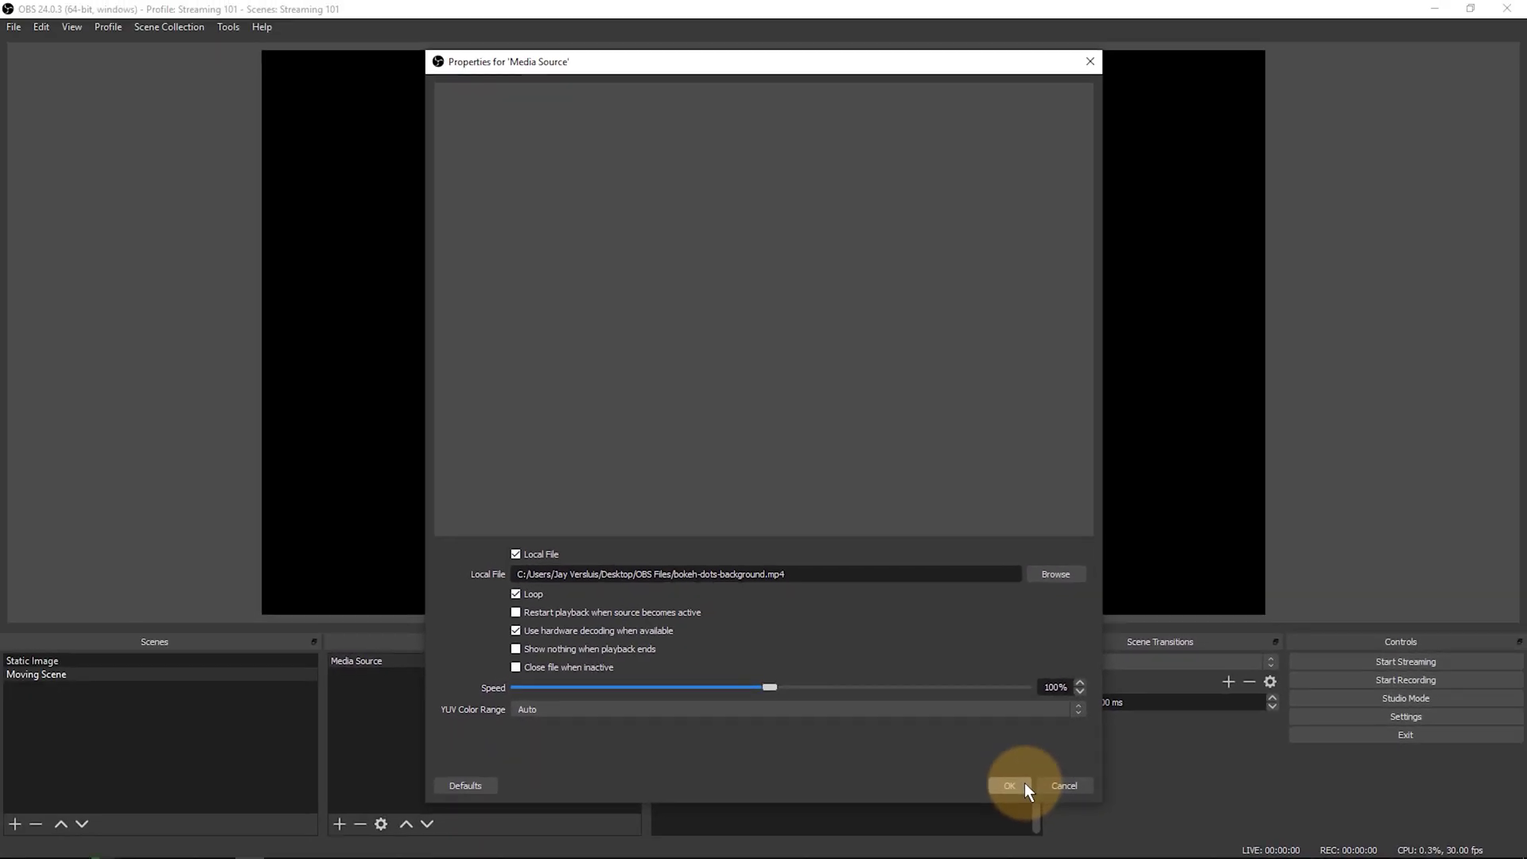
# Apply the media source settings, then alternate between Static Image and Moving Scene, ending on Static Image
pyautogui.click(1024, 783)
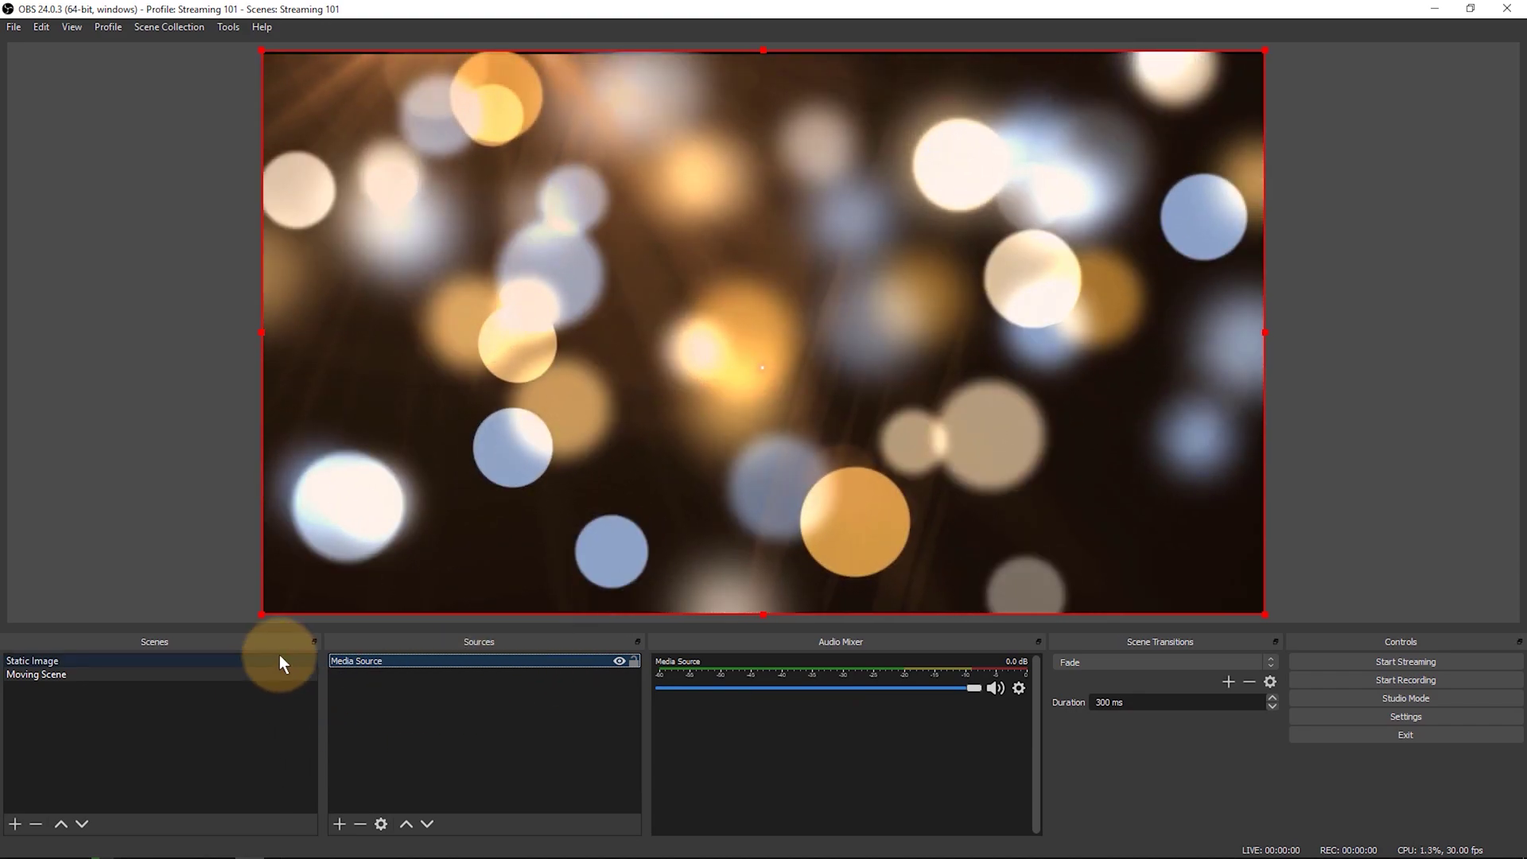
pyautogui.click(279, 657)
pyautogui.click(287, 674)
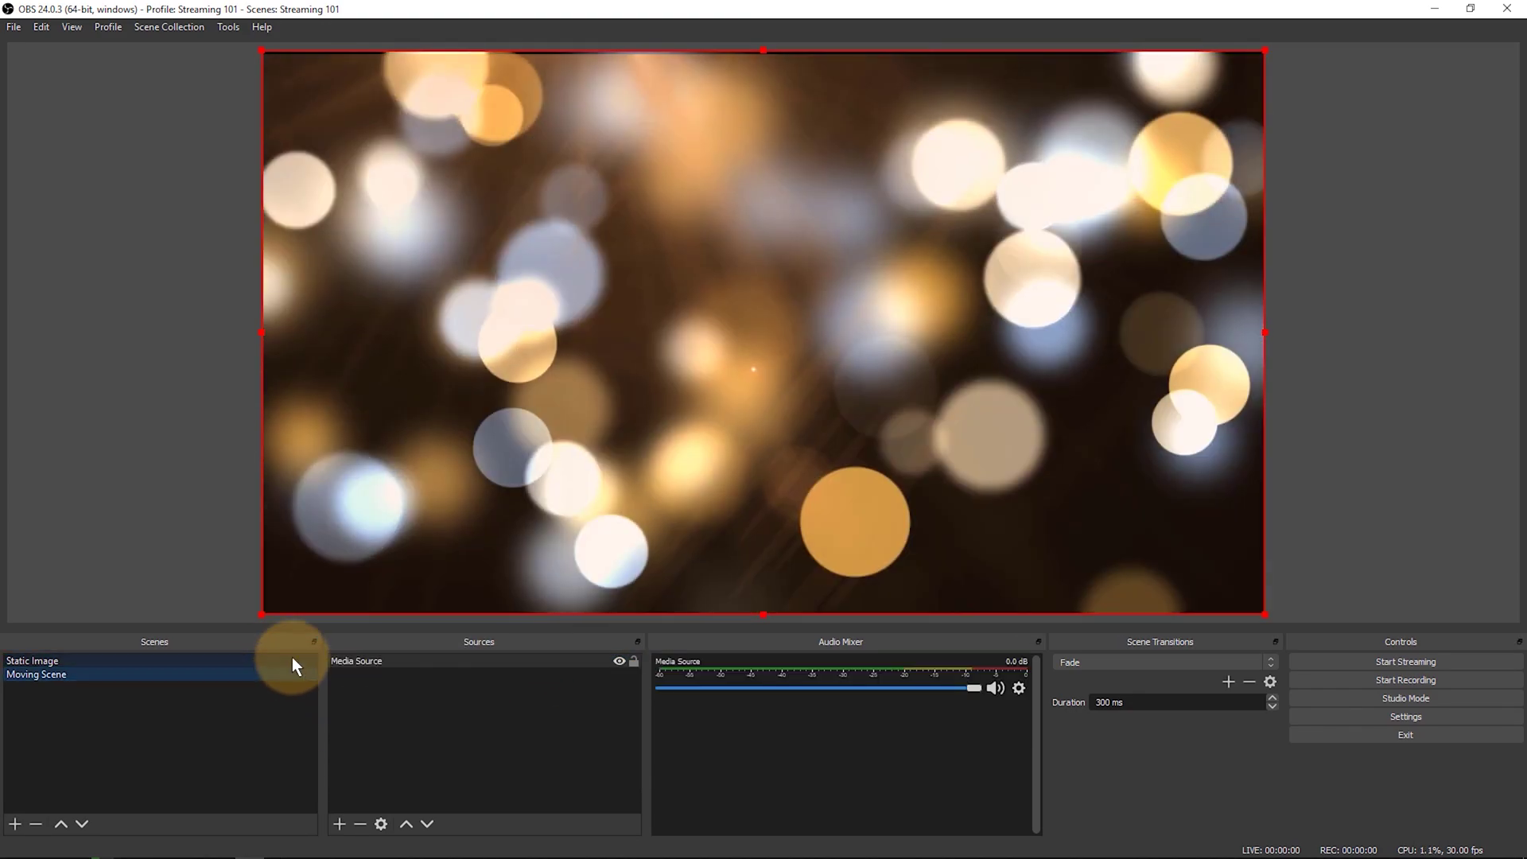
pyautogui.click(290, 660)
pyautogui.click(289, 674)
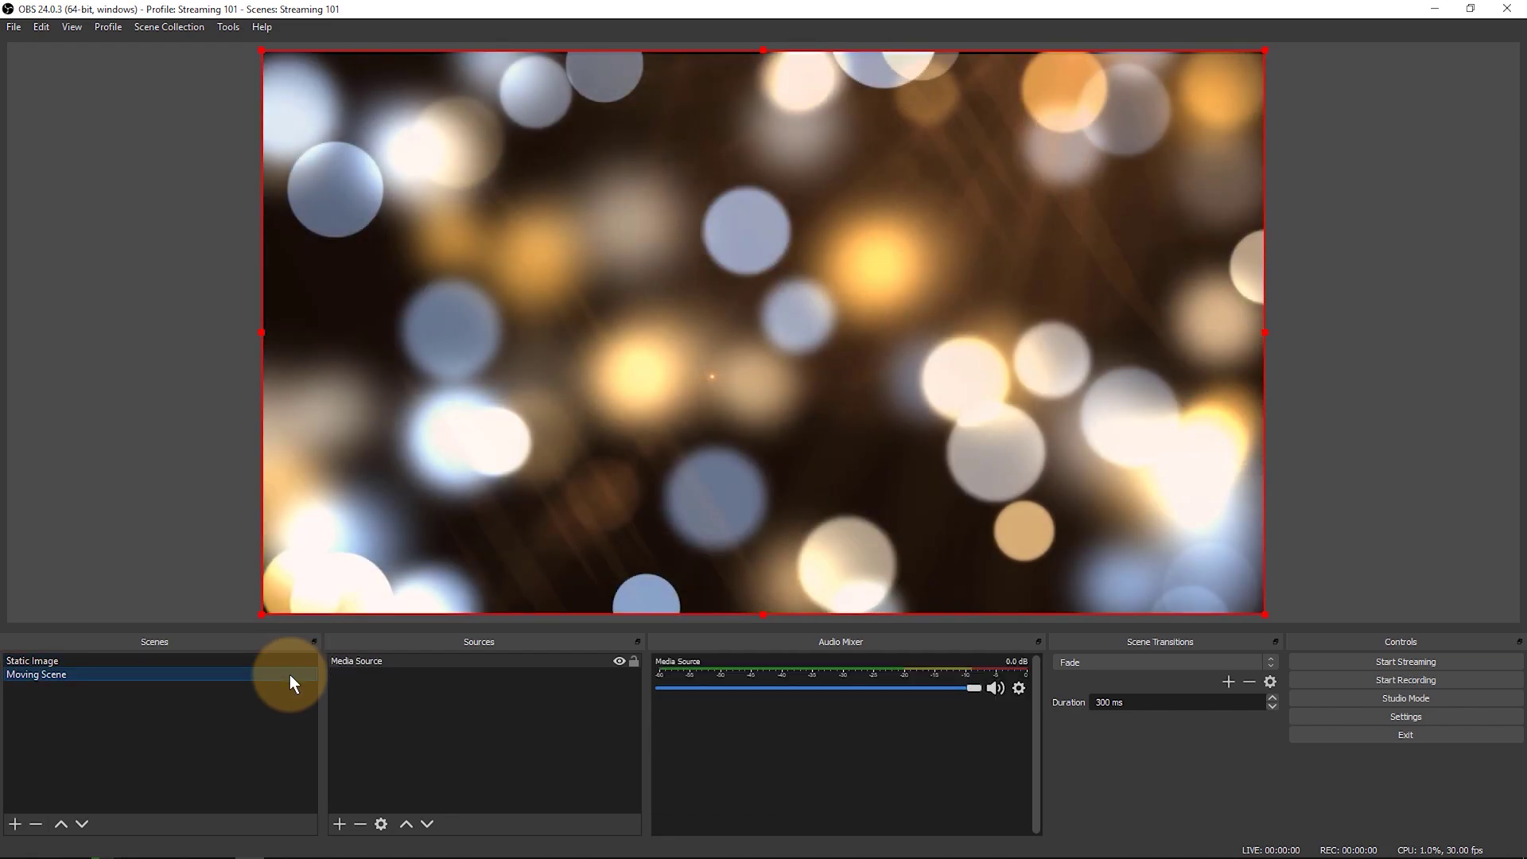
pyautogui.click(293, 660)
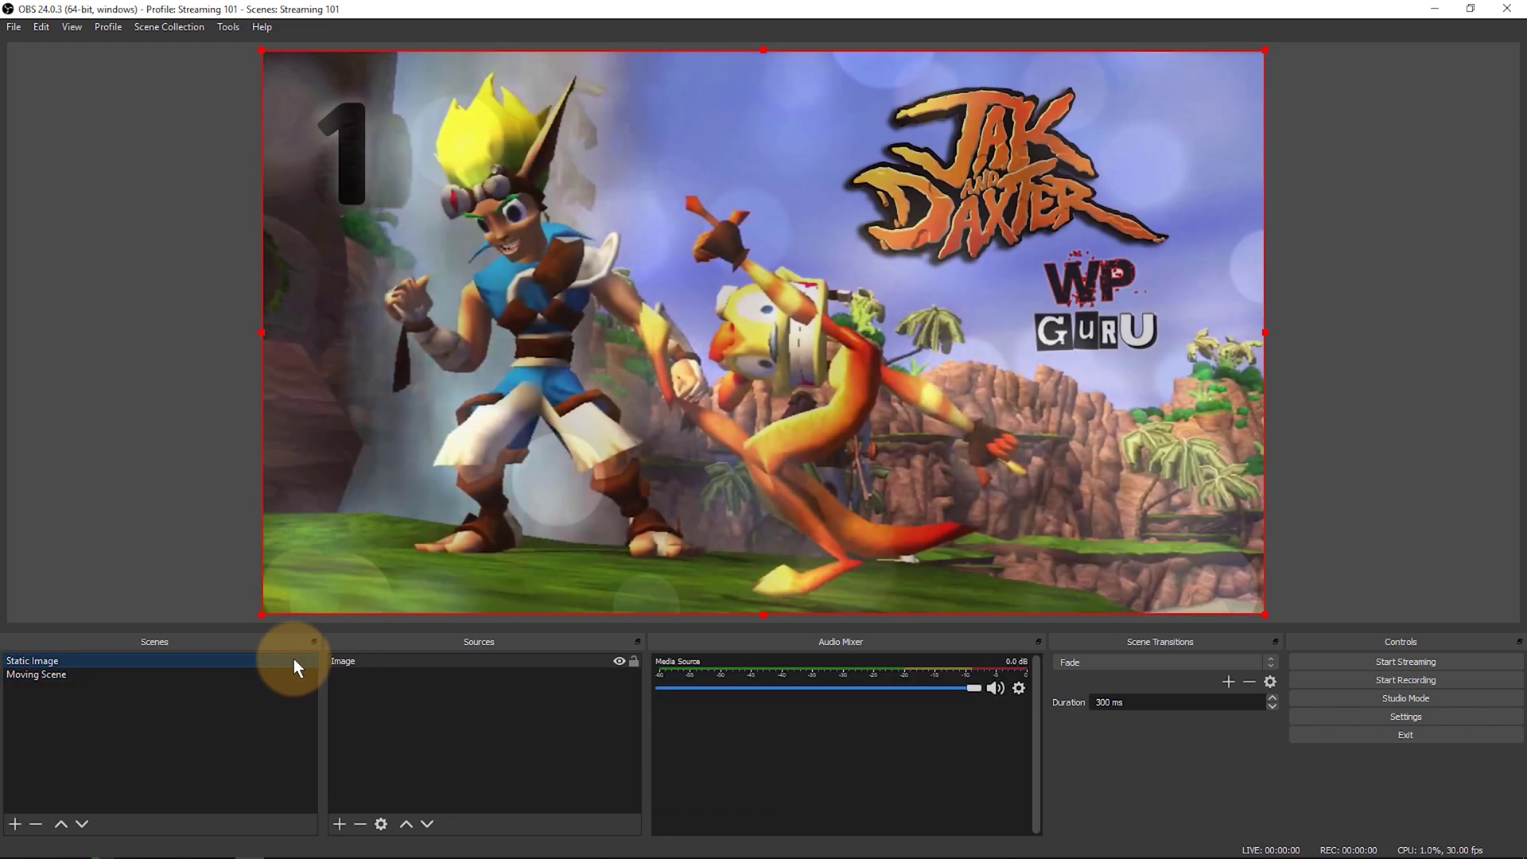
pyautogui.click(293, 675)
pyautogui.click(294, 660)
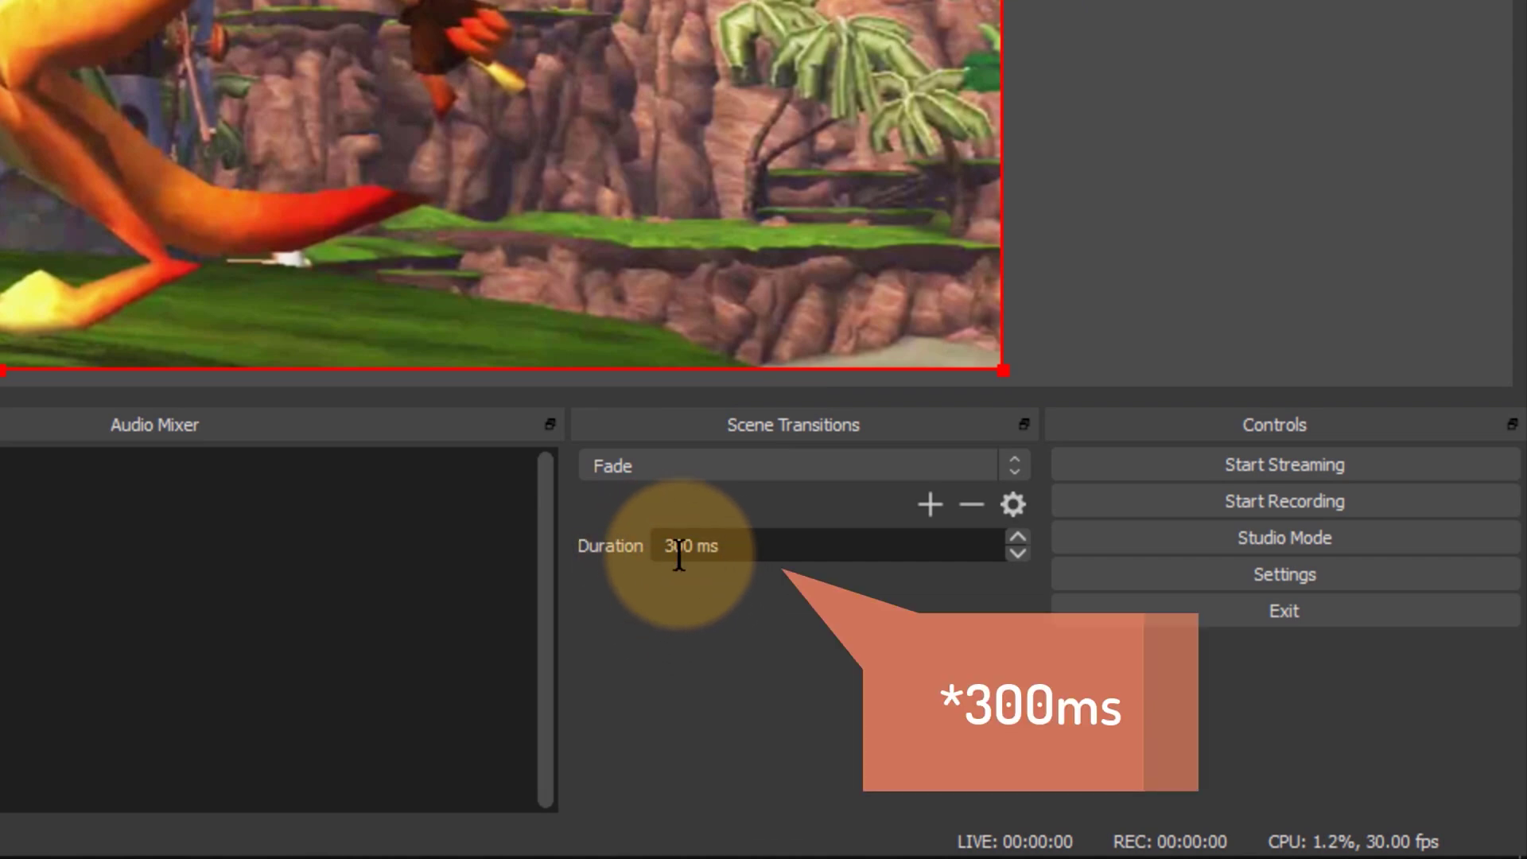
# Stretch the Fade to 3000 ms, watch a slow crossfade to Moving Scene and back, then restore 300 ms
pyautogui.write('0')
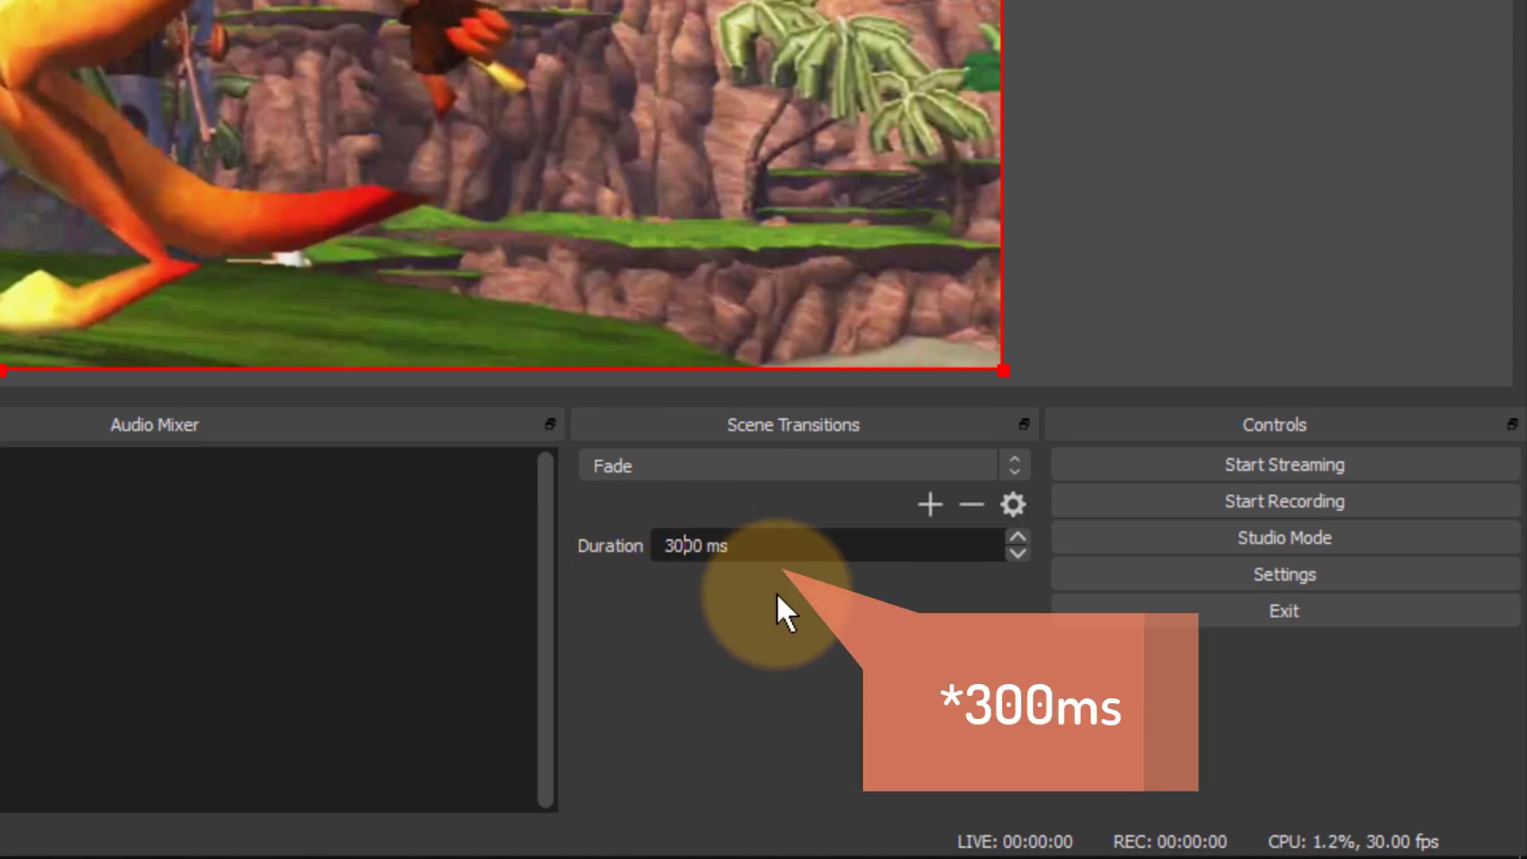
pyautogui.press('Return')
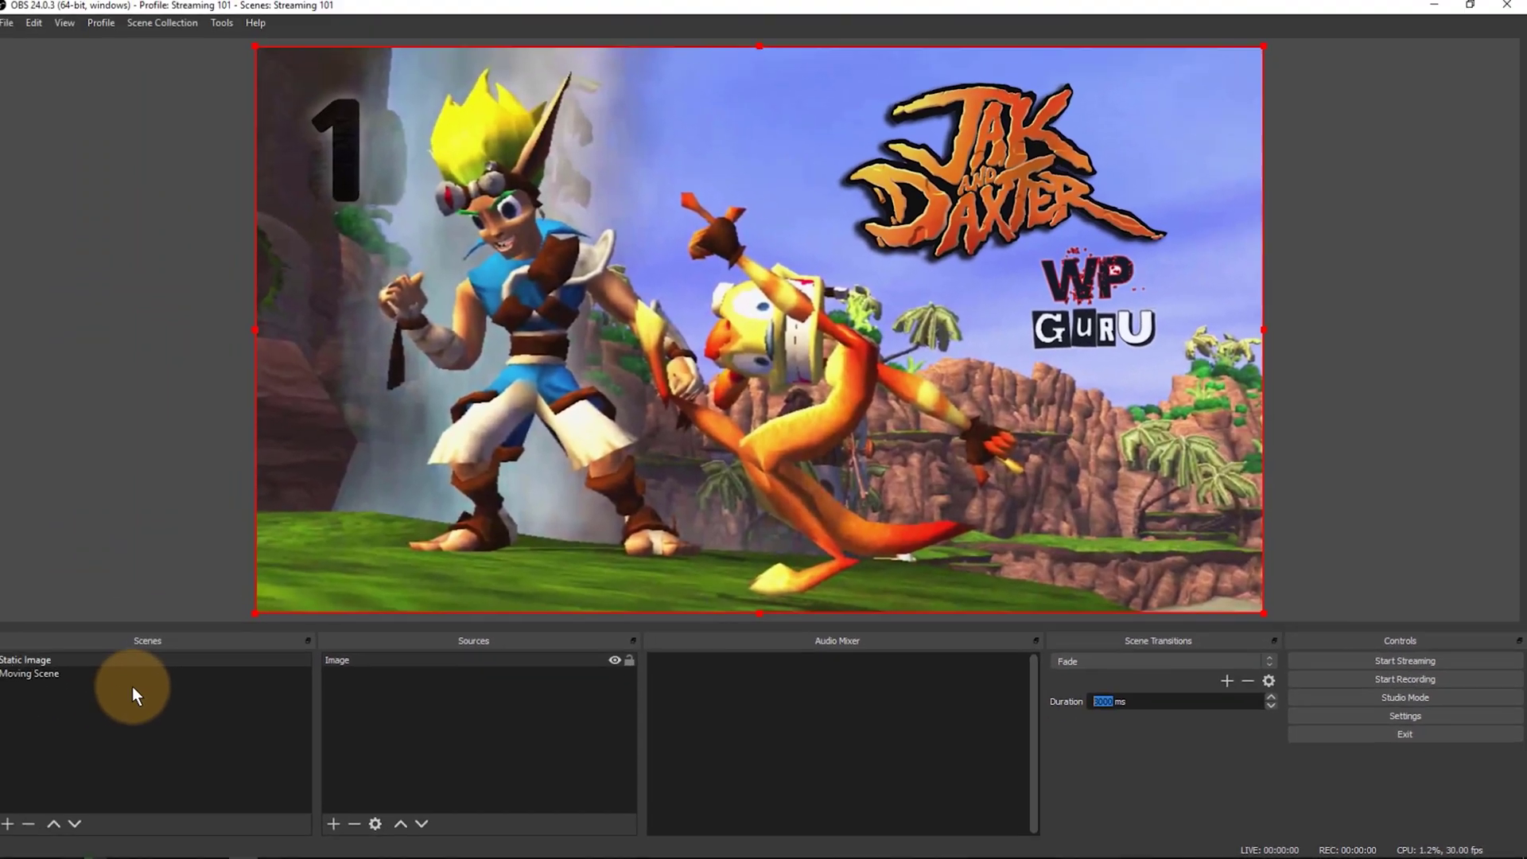
pyautogui.click(142, 672)
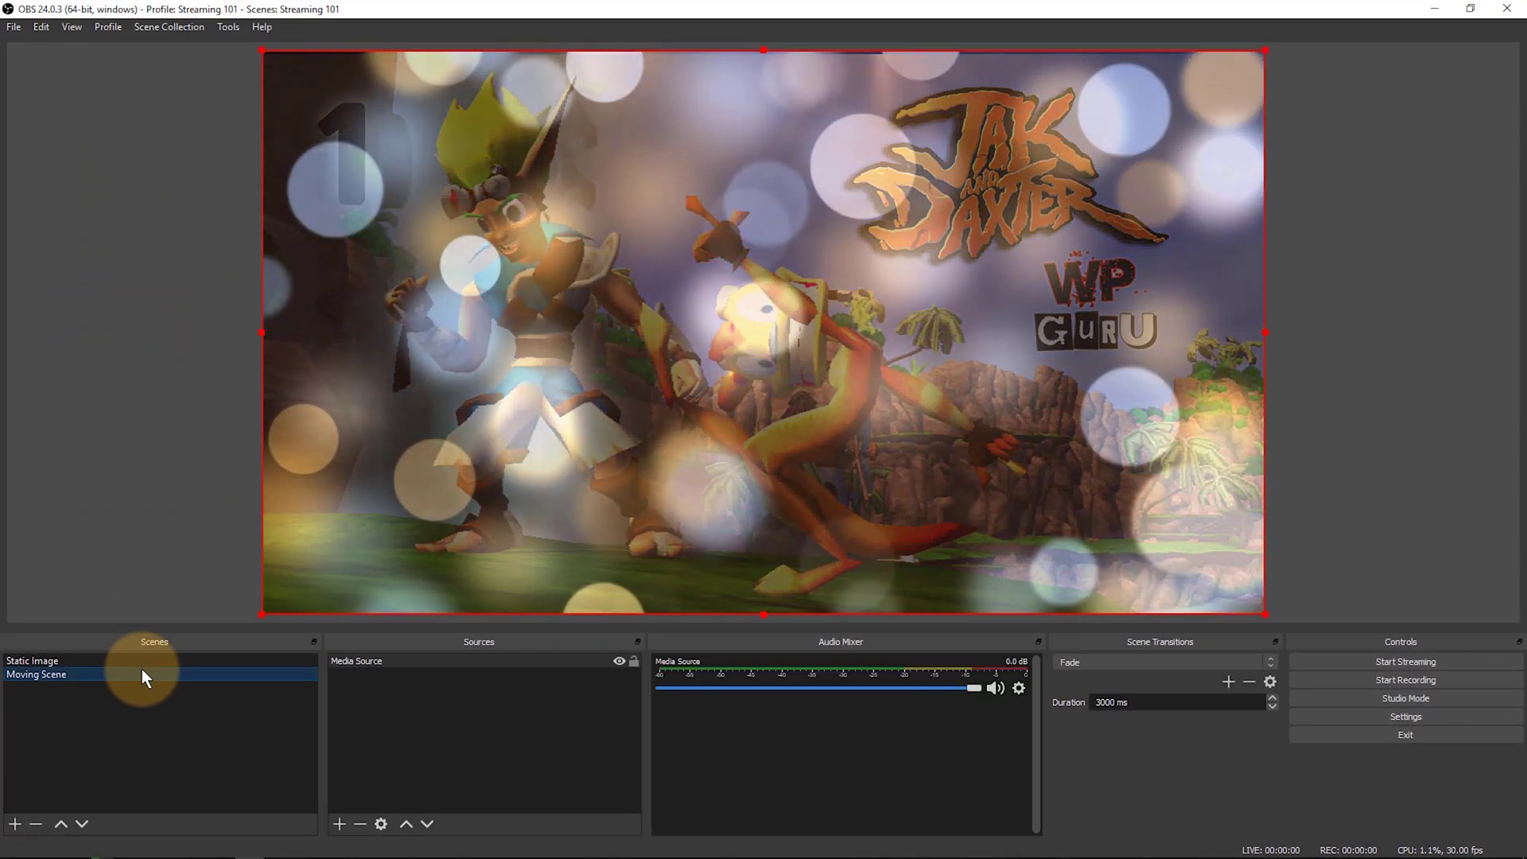
pyautogui.click(154, 657)
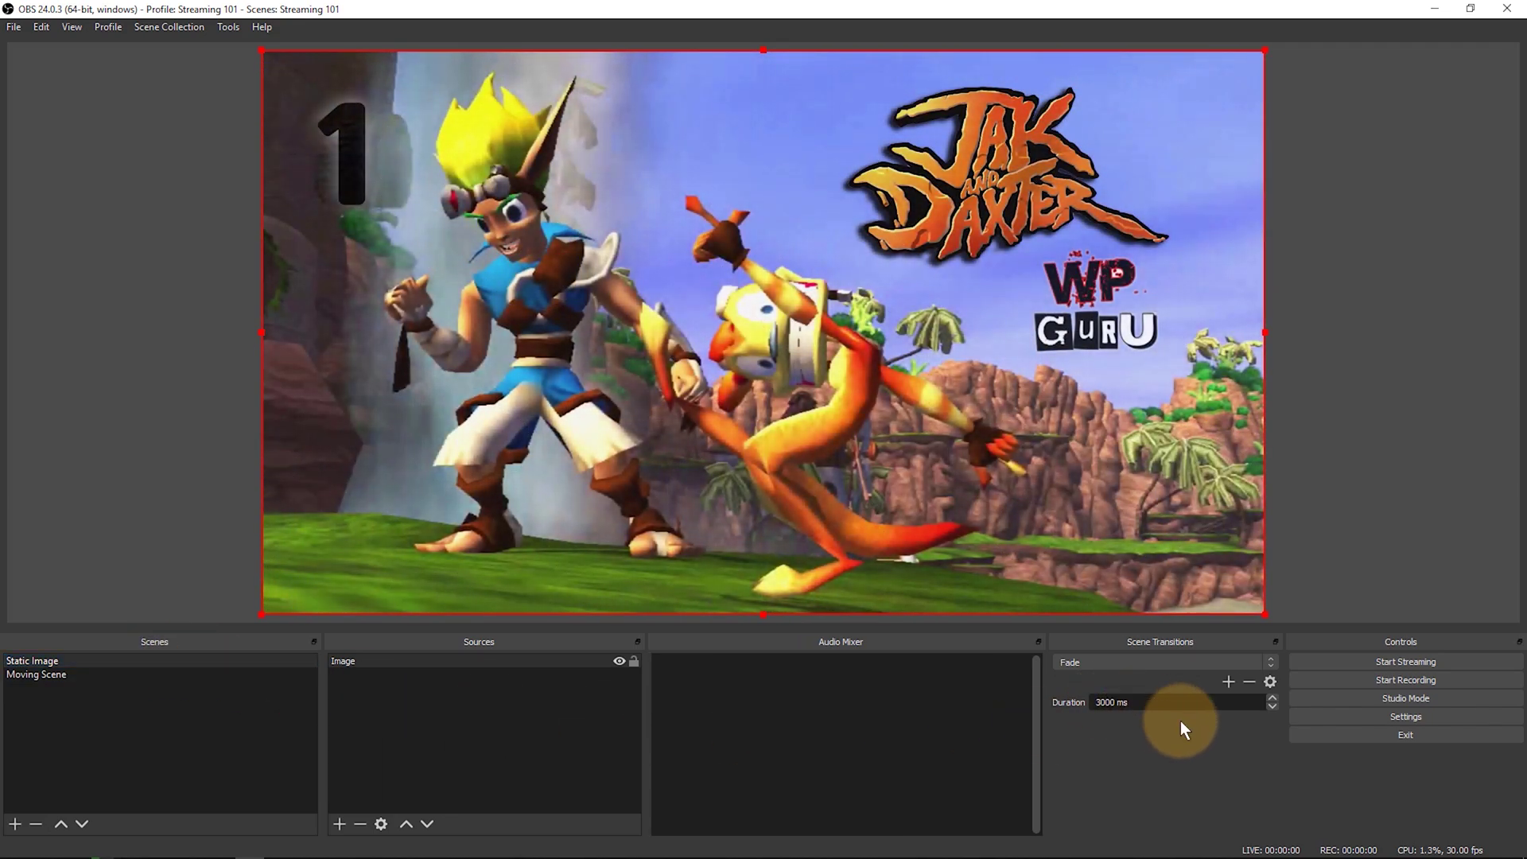
pyautogui.press('BackSpace')
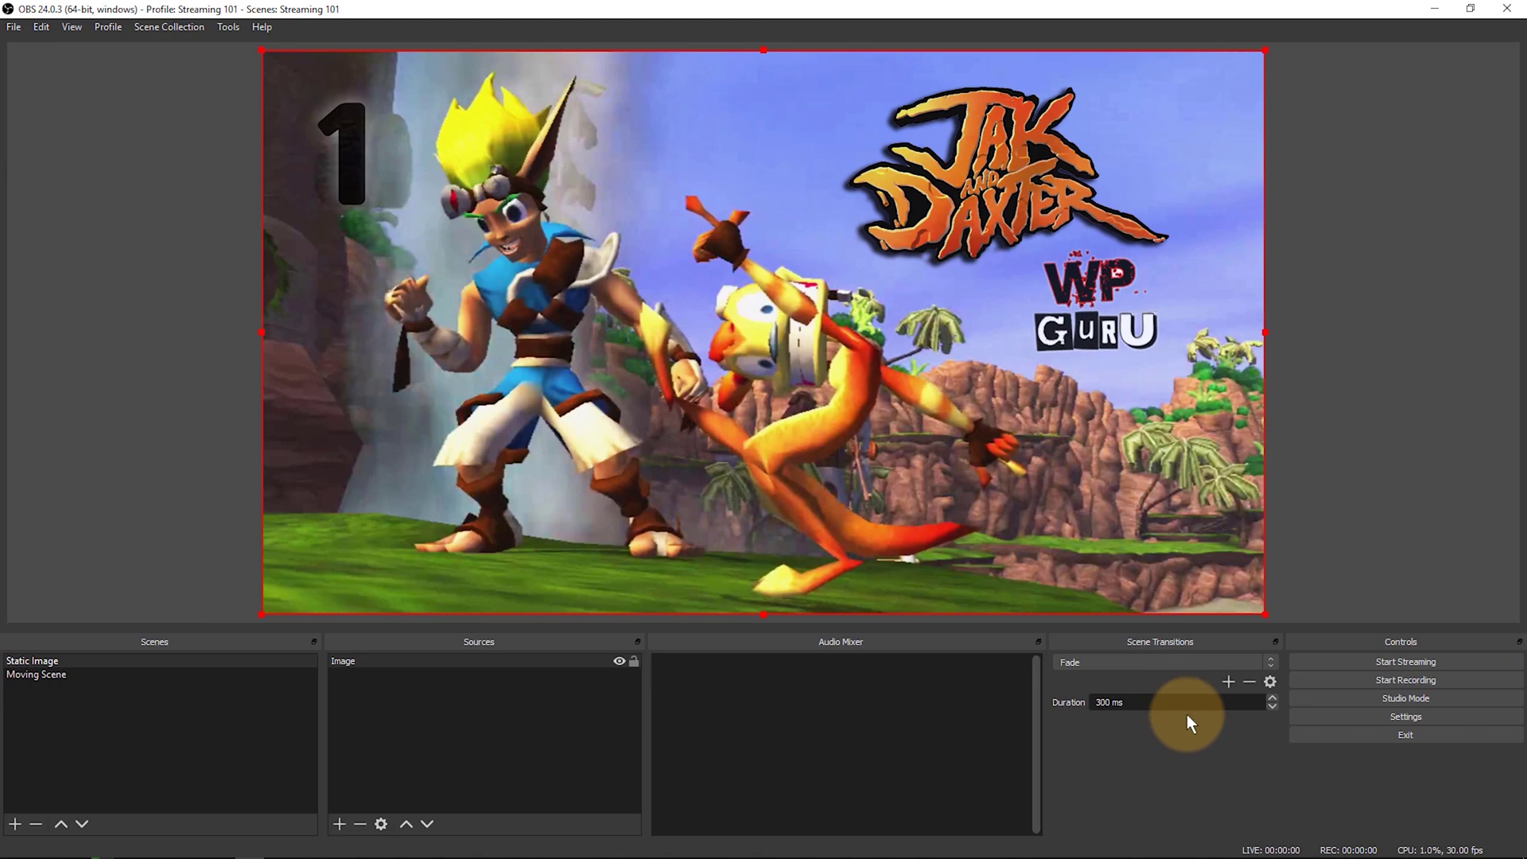
pyautogui.hotkey('ctrl', 'a')
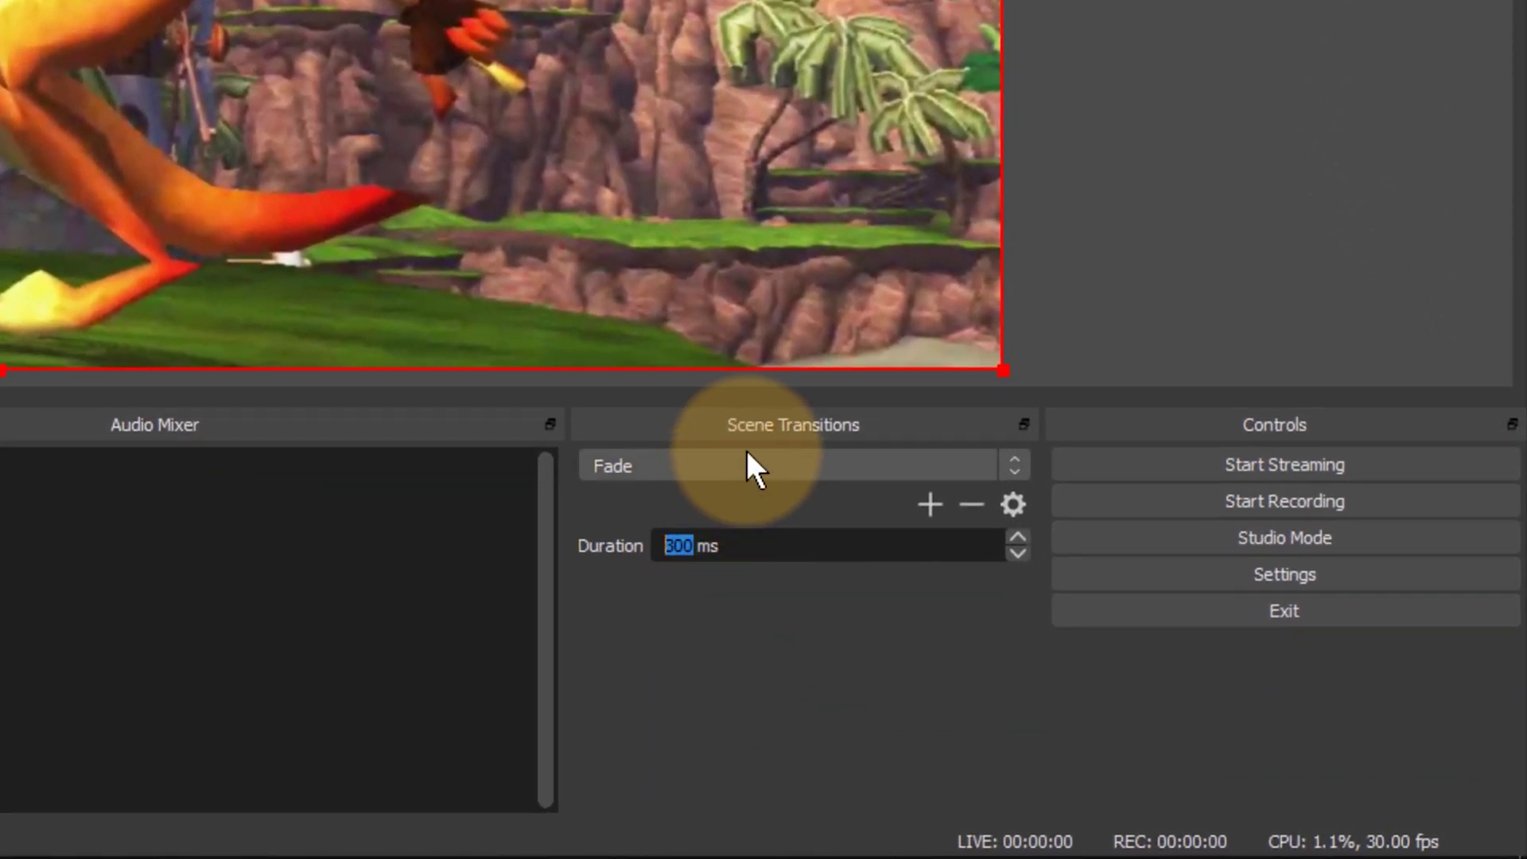
# Switch the transition from Fade to Cut and flip repeatedly between the scenes, ending on Moving Scene
pyautogui.click(909, 545)
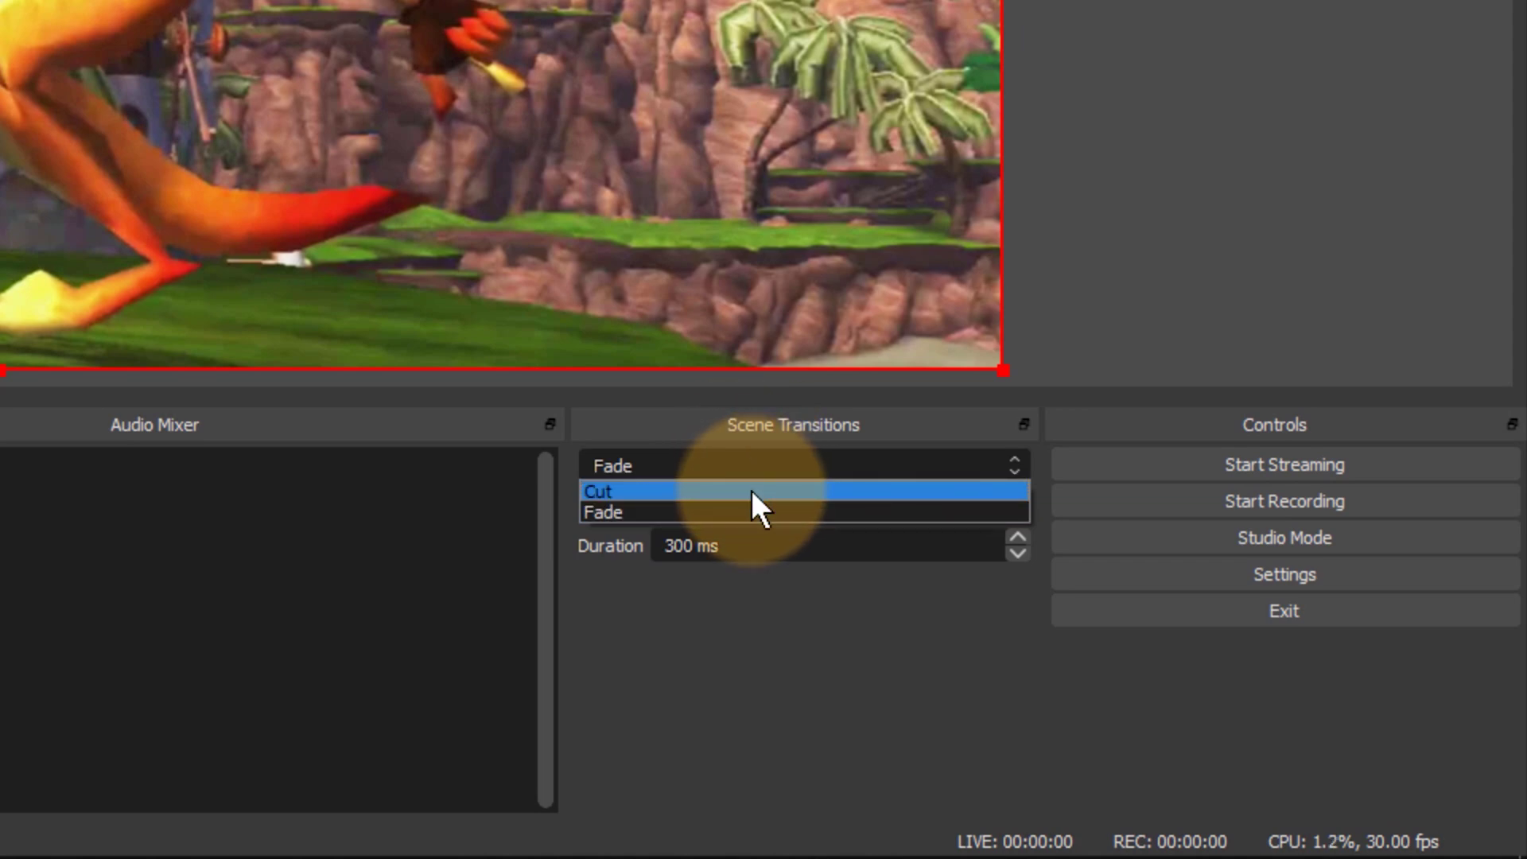
pyautogui.click(751, 490)
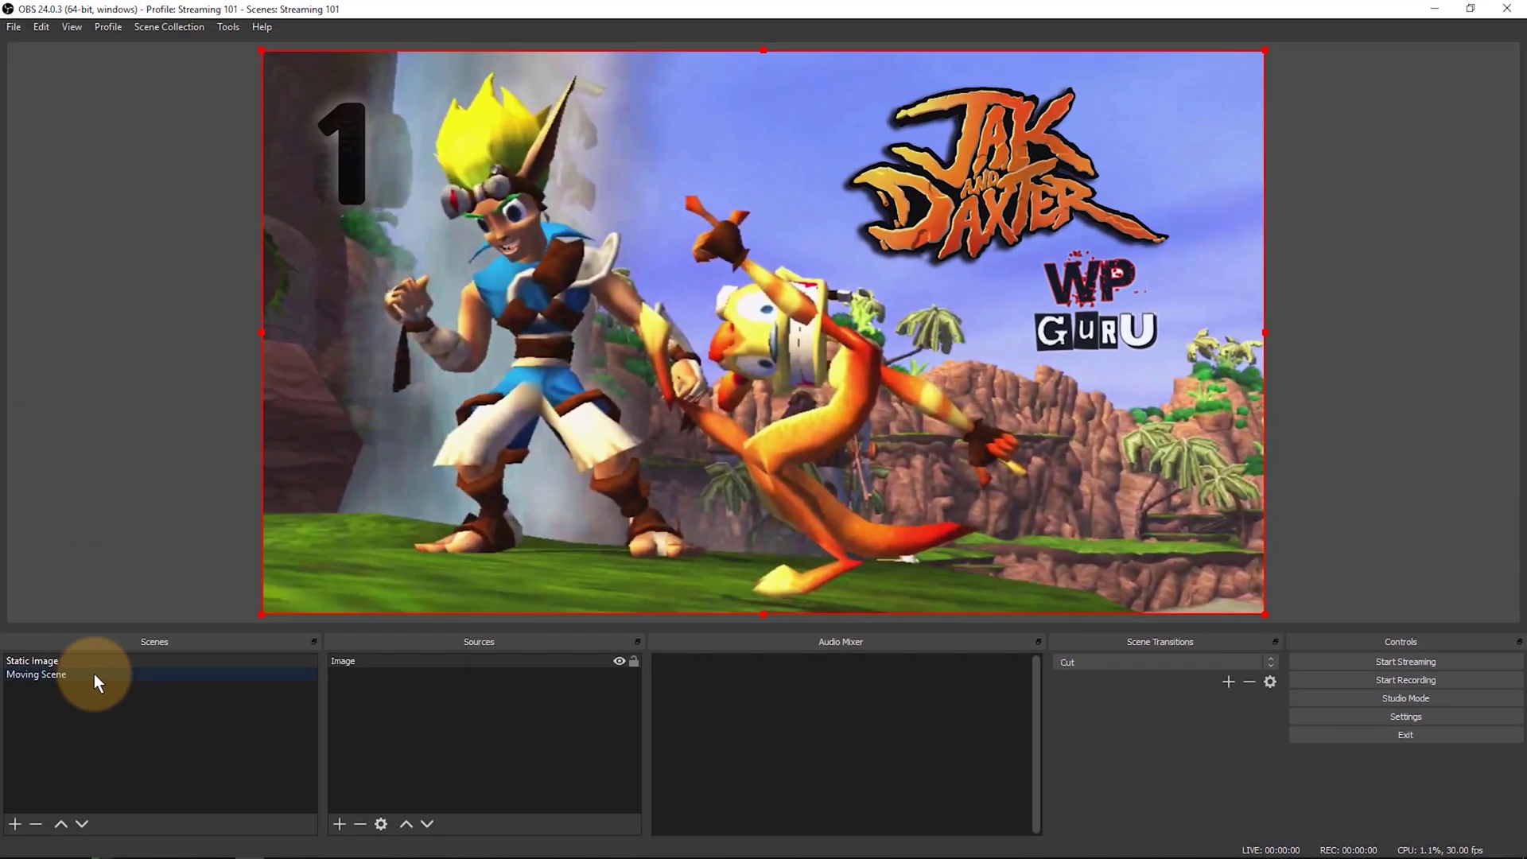
pyautogui.click(94, 674)
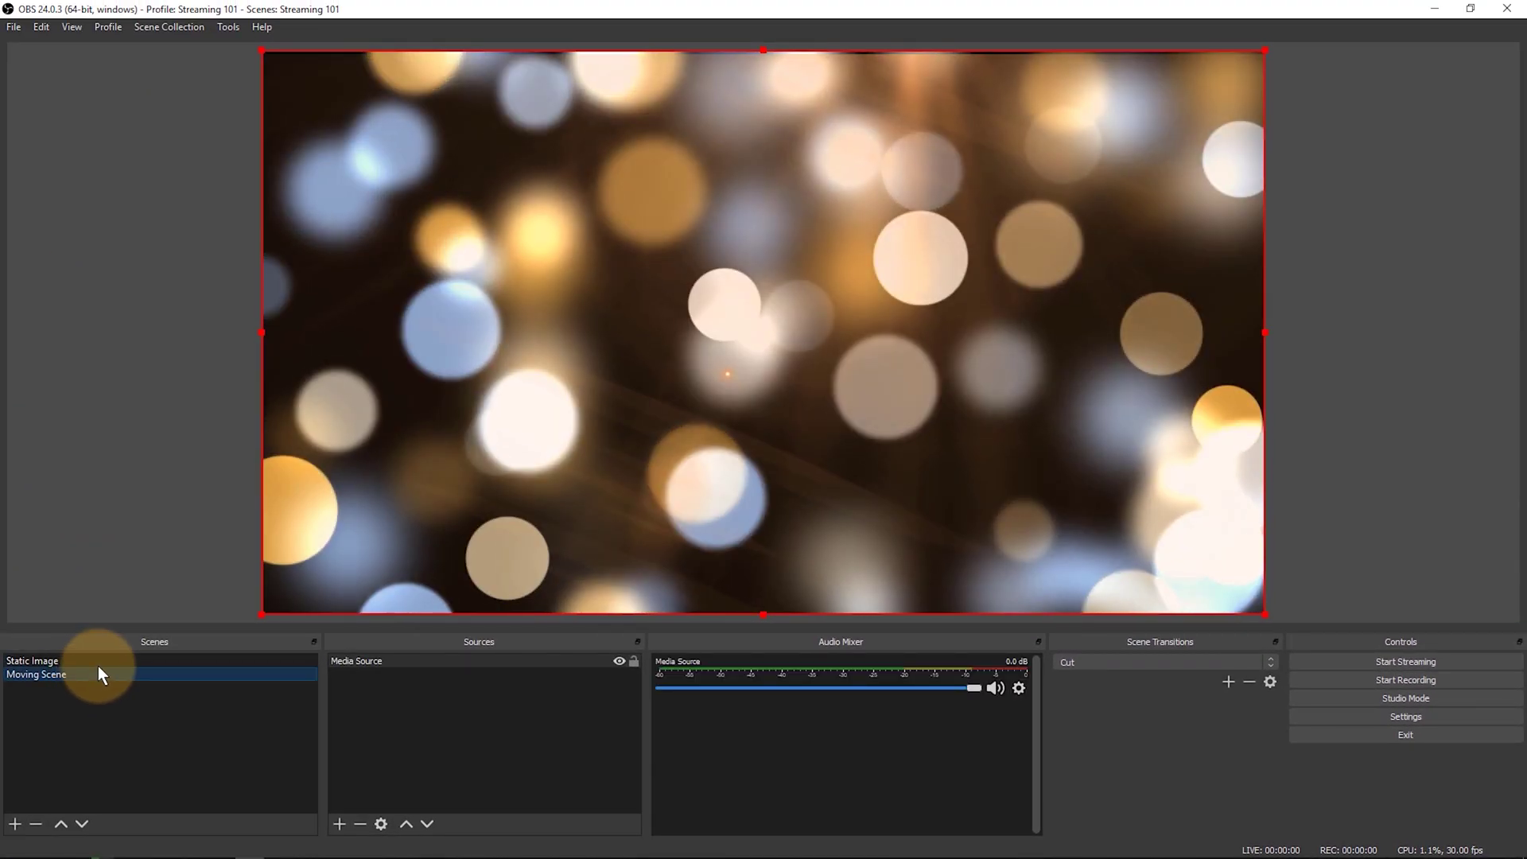
pyautogui.click(101, 661)
pyautogui.click(107, 674)
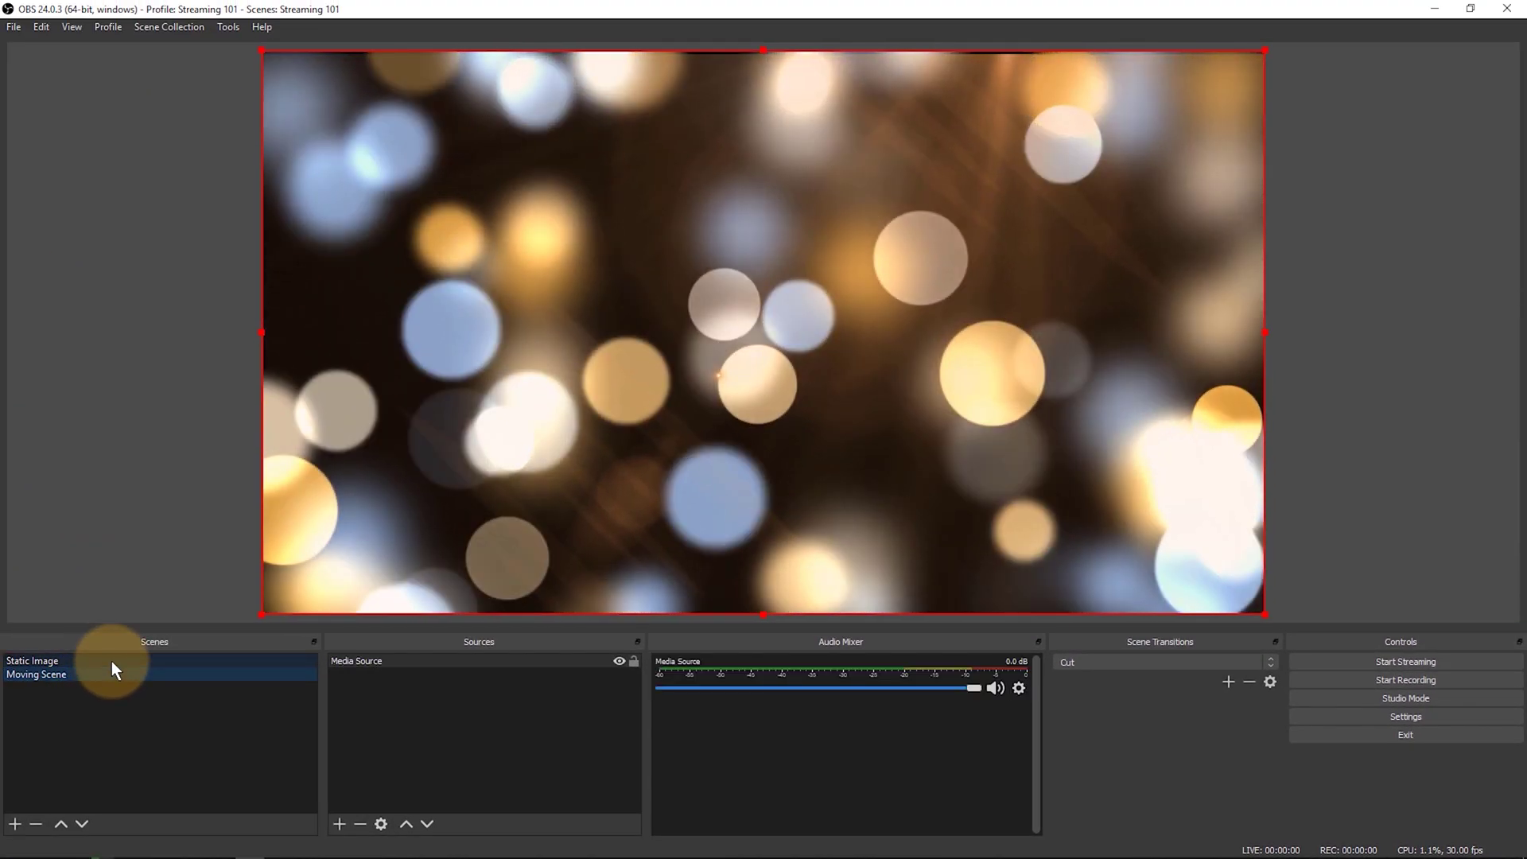
pyautogui.click(111, 661)
pyautogui.click(118, 675)
pyautogui.click(123, 661)
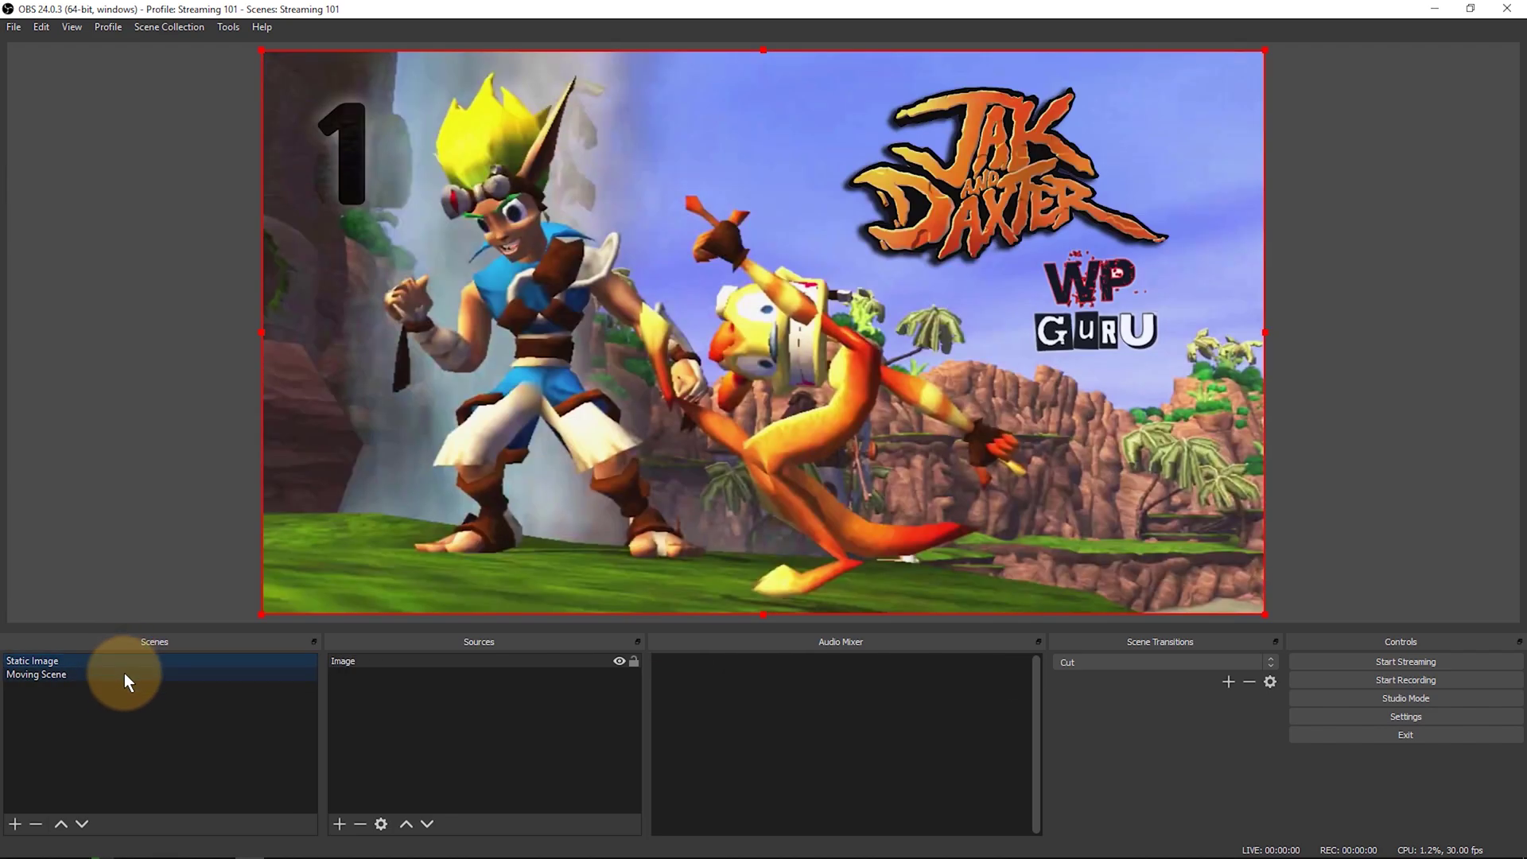
pyautogui.click(125, 675)
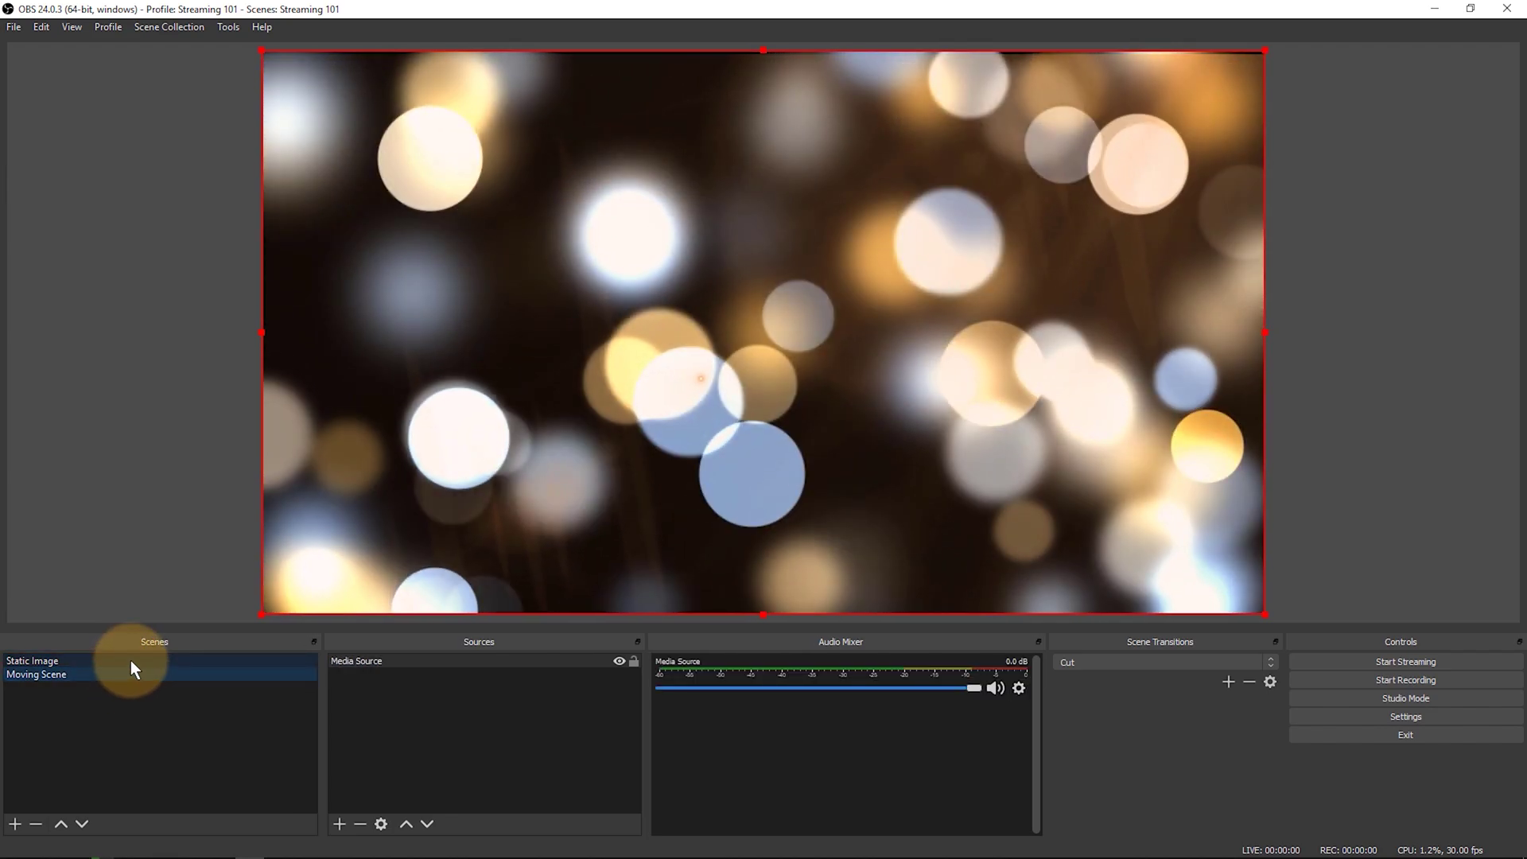
# Go to Static Image, restore the 300 ms Fade, then fade to Moving Scene, Static Image, and Moving Scene
pyautogui.click(130, 661)
pyautogui.click(1138, 663)
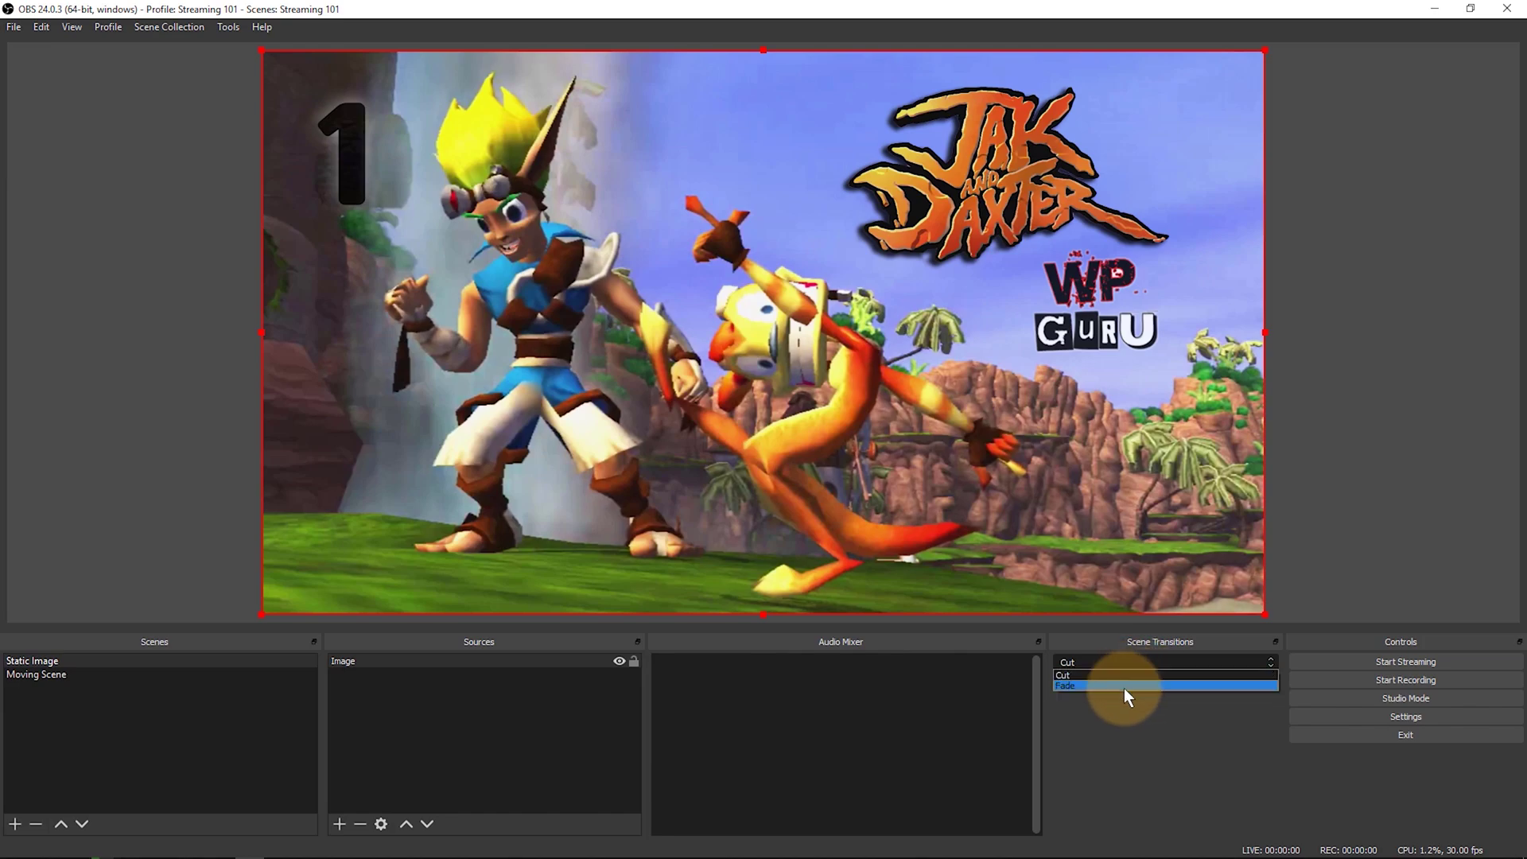
pyautogui.click(1123, 688)
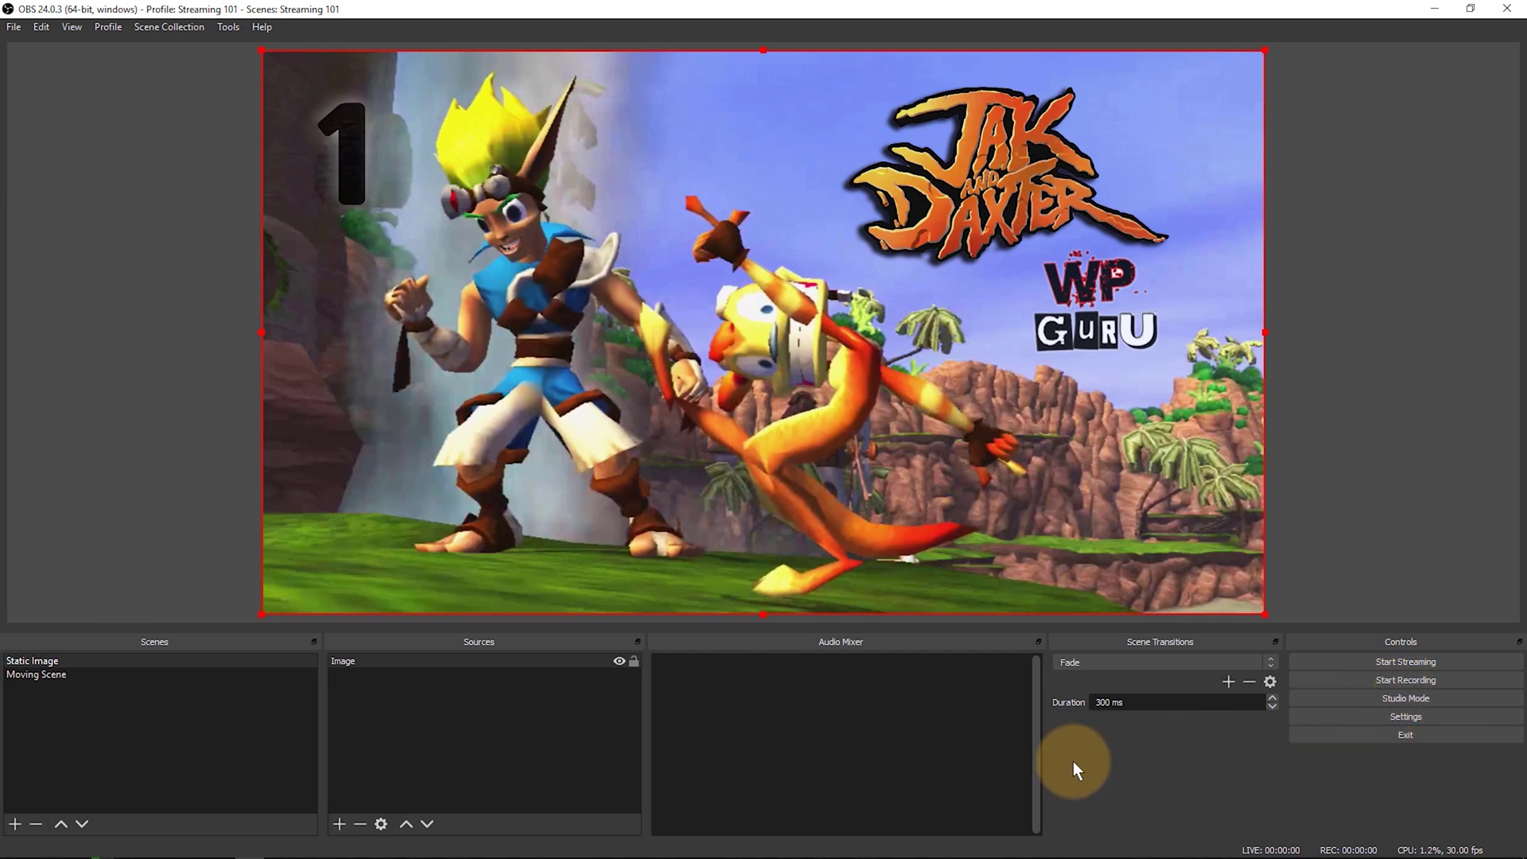
pyautogui.click(89, 672)
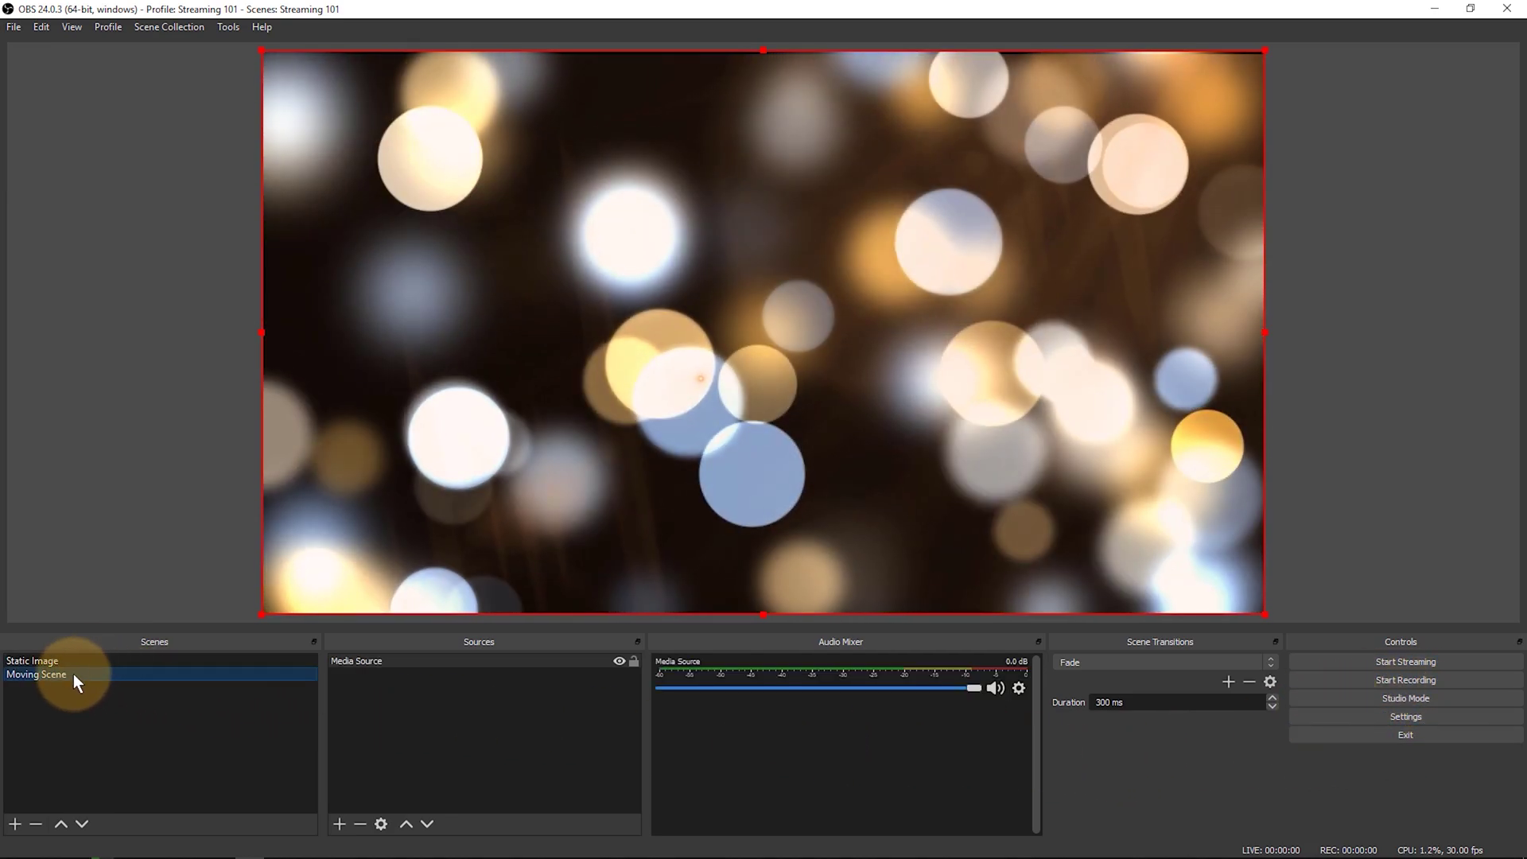
pyautogui.click(99, 661)
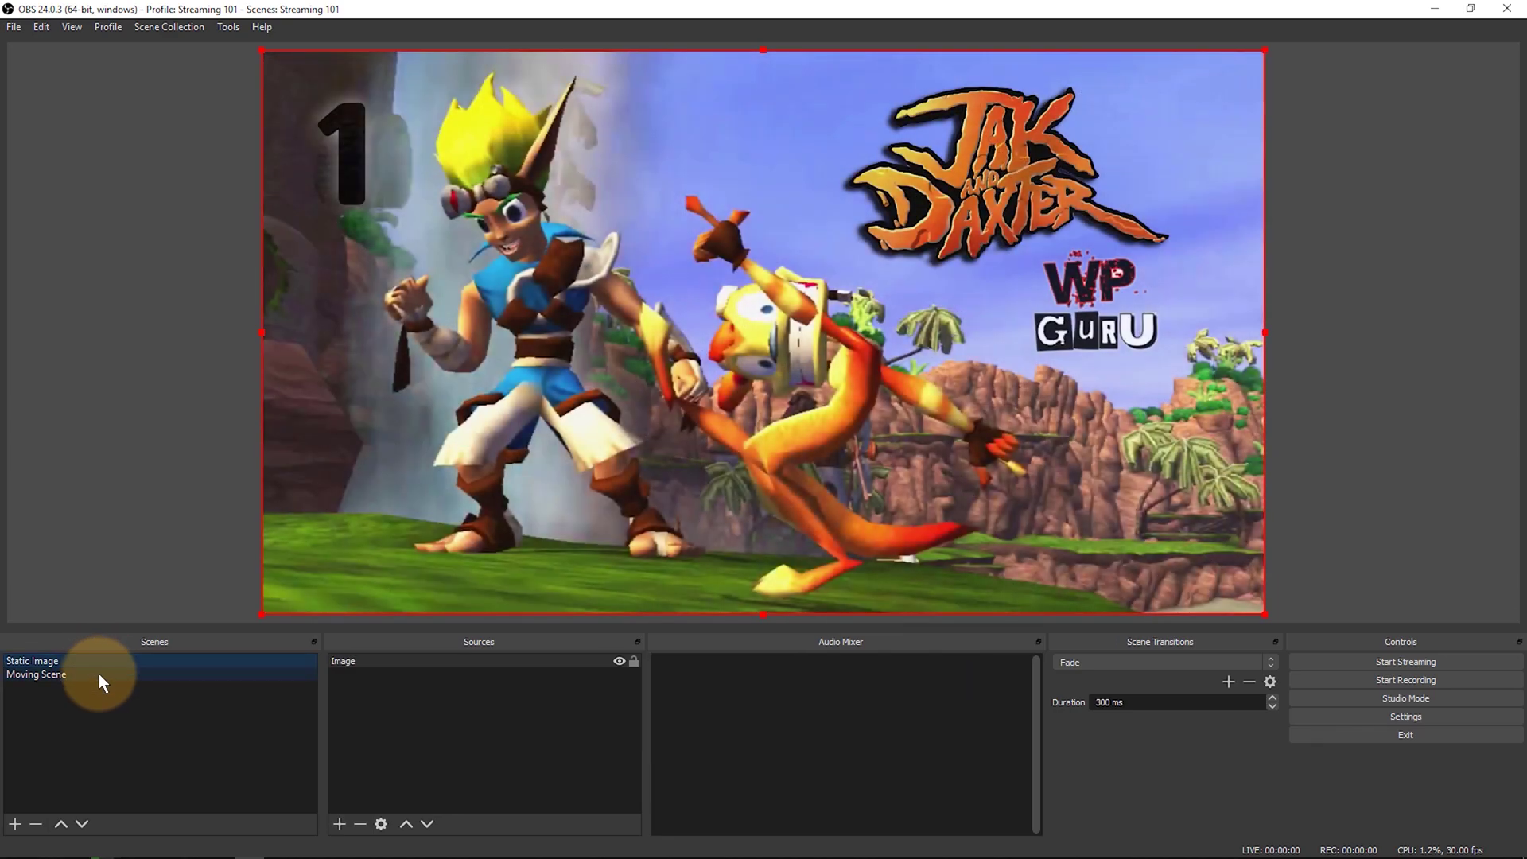
pyautogui.click(98, 674)
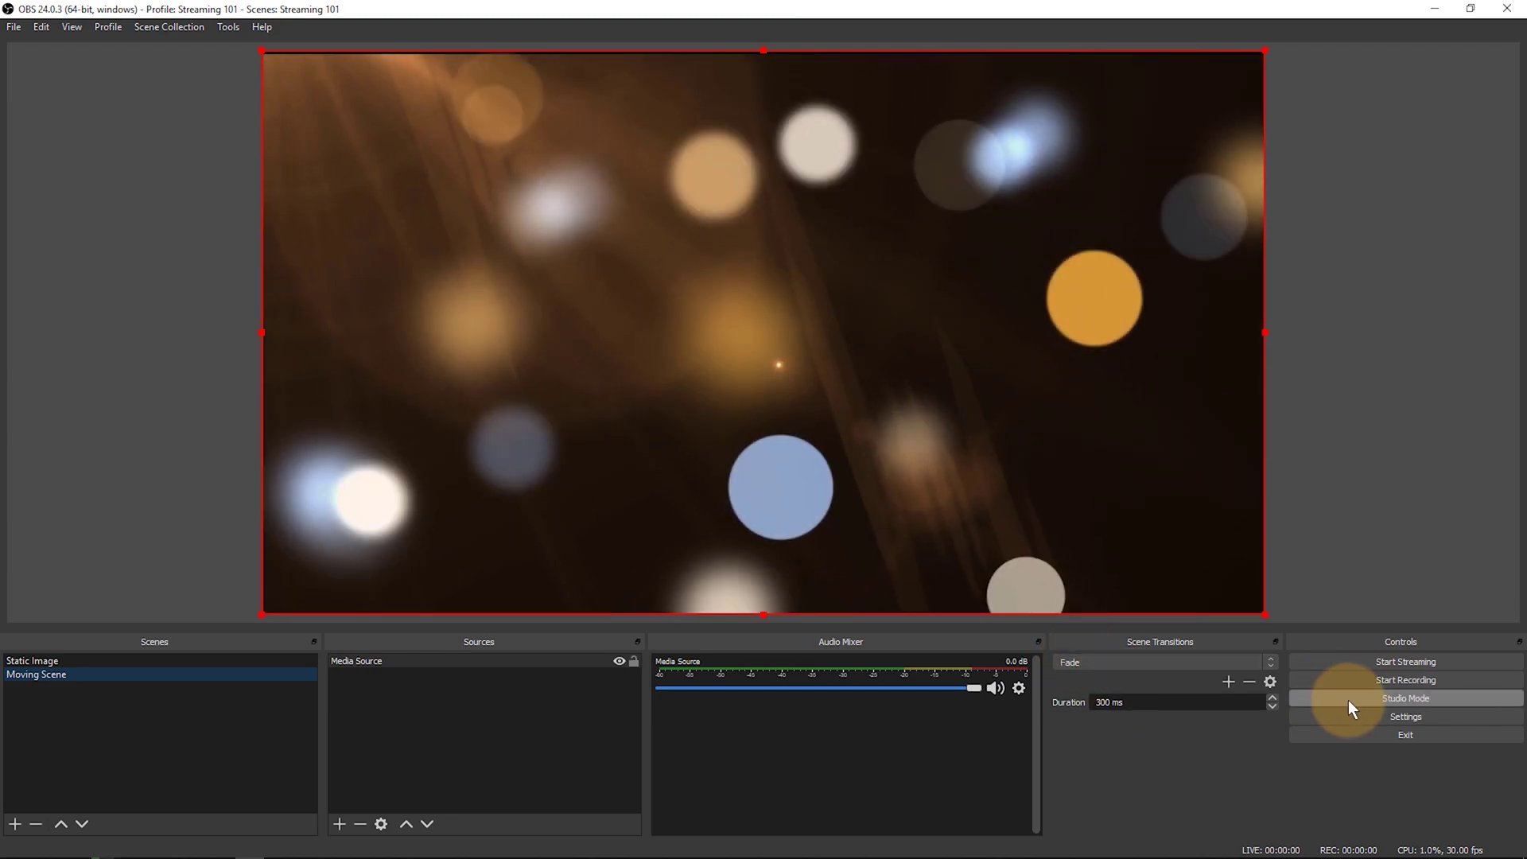
# Turn on Studio Mode and send the previewed Static Image scene live to Program
pyautogui.click(1344, 696)
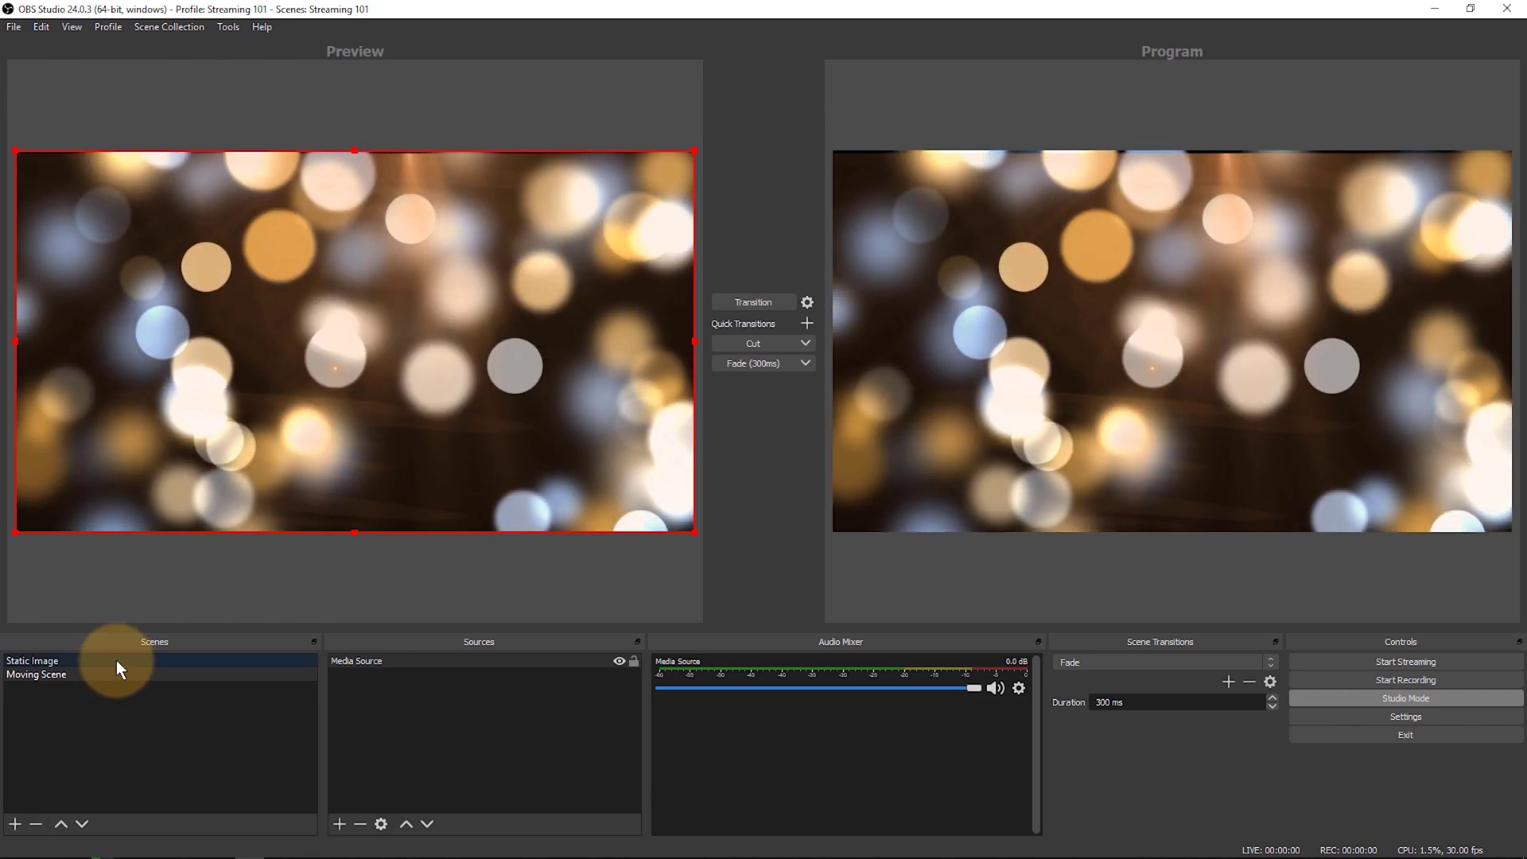
pyautogui.click(117, 662)
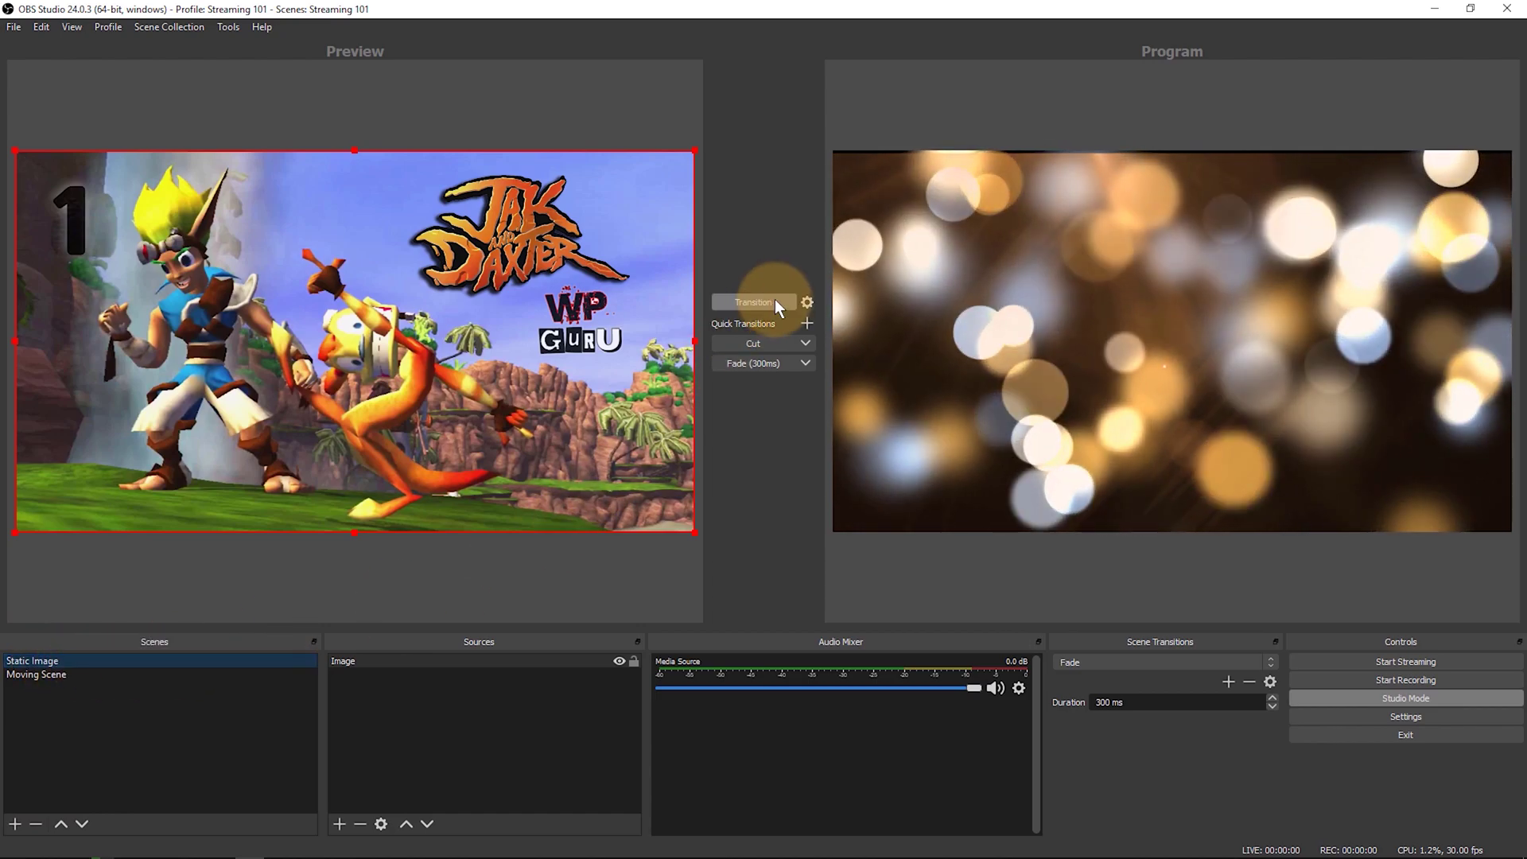
pyautogui.click(775, 300)
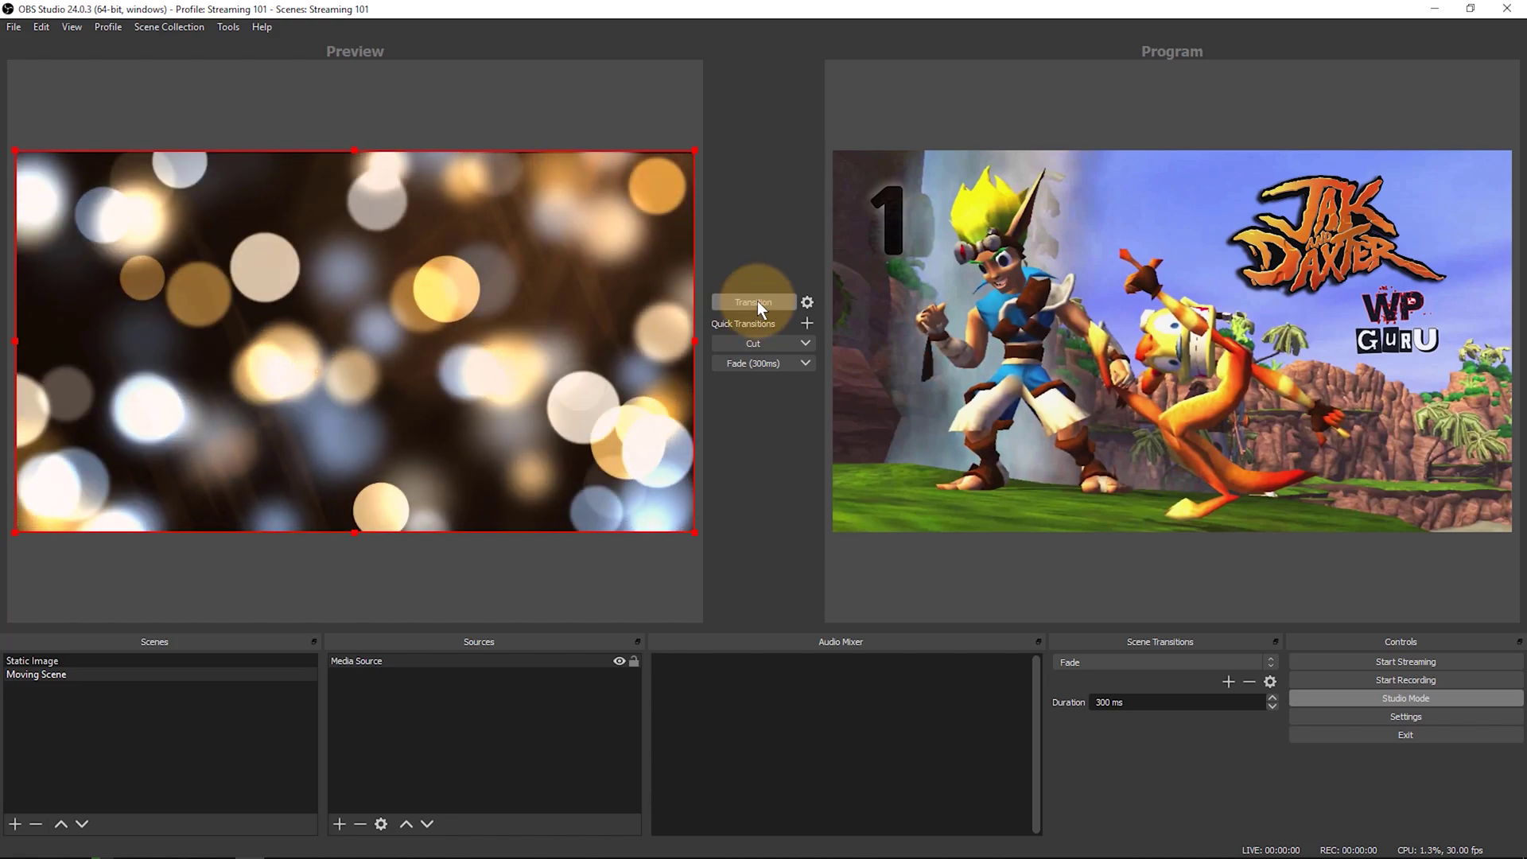
# Swap Preview and Program several times, leaving Static Image live and Moving Scene in Preview
pyautogui.click(757, 300)
pyautogui.click(757, 299)
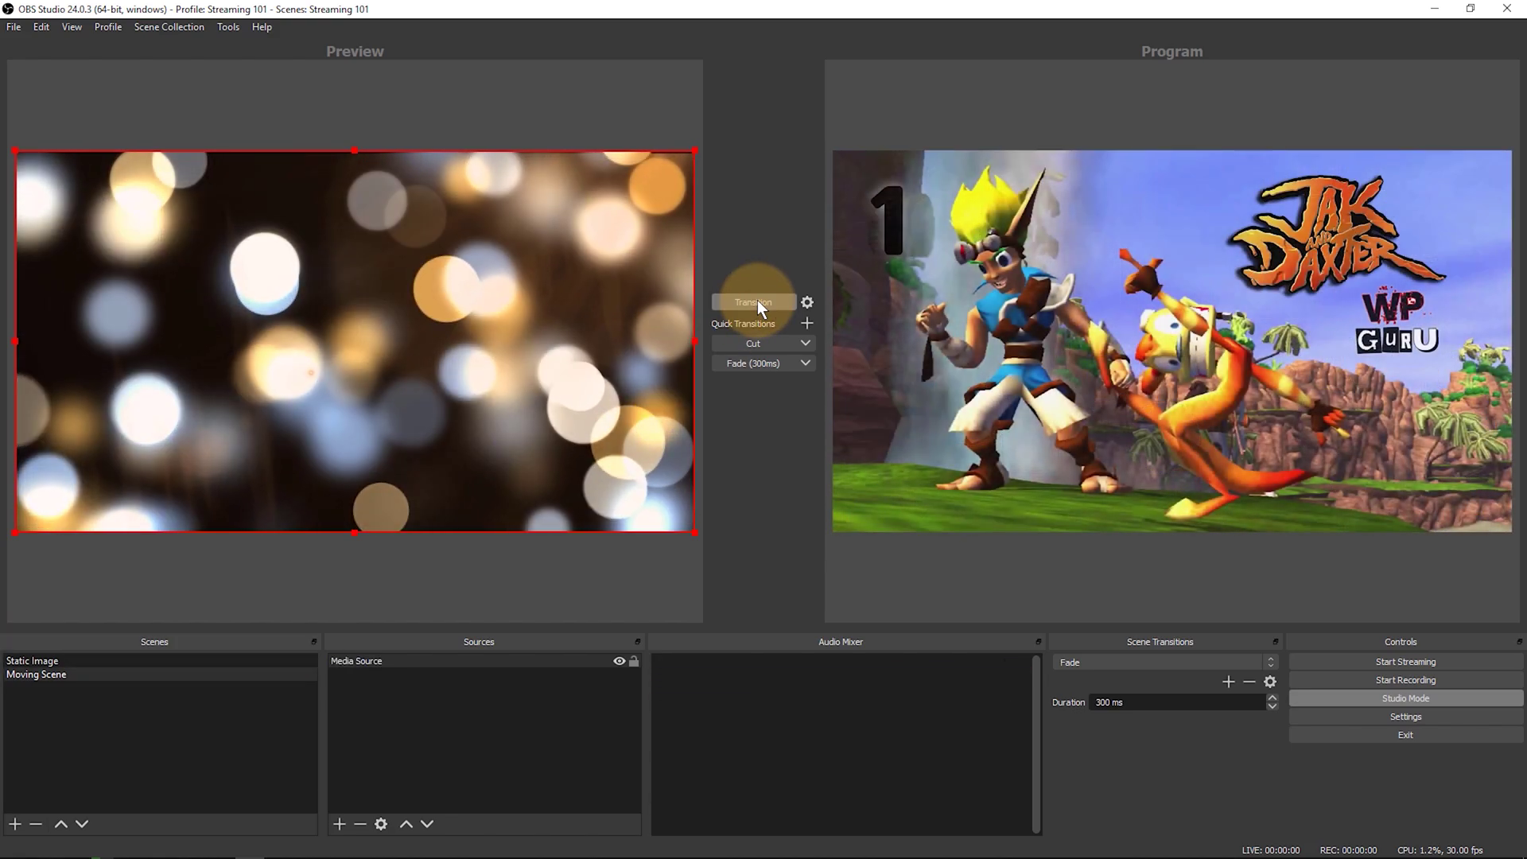
pyautogui.click(757, 299)
pyautogui.click(757, 299)
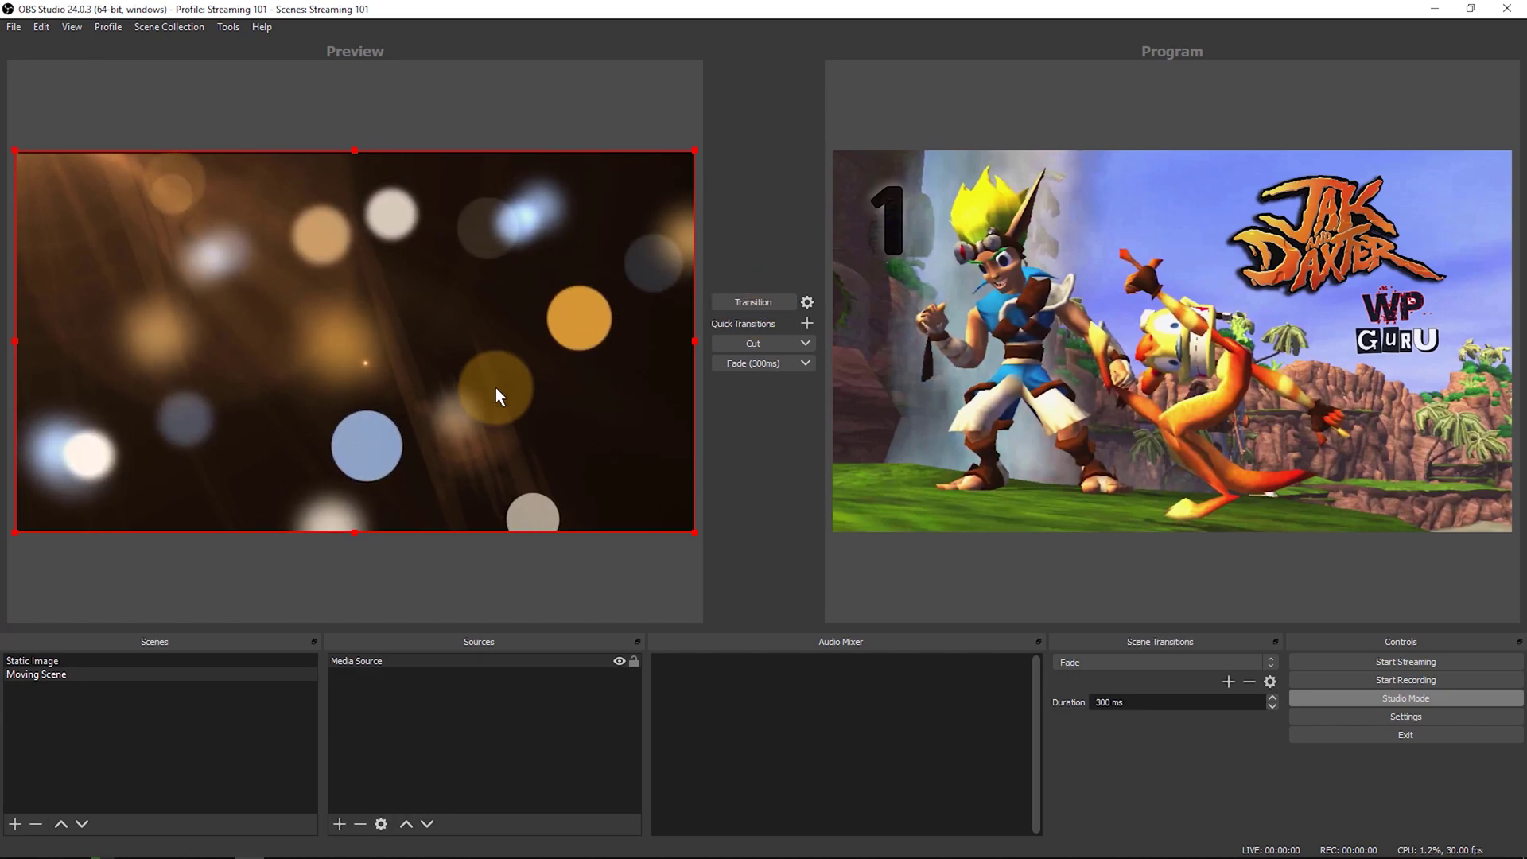